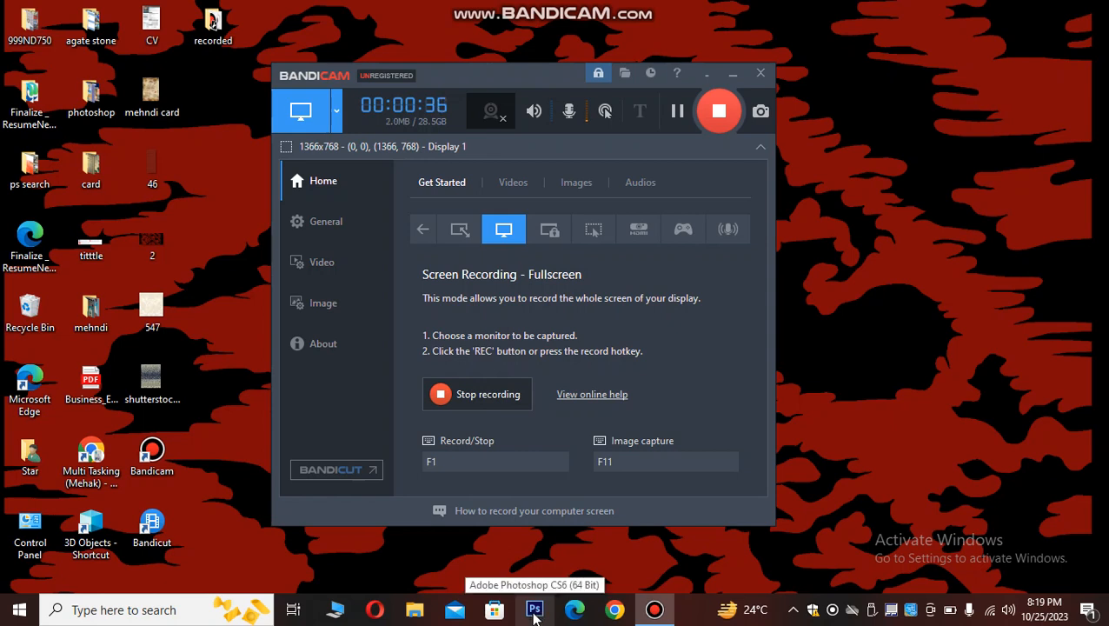
# Switch to Photoshop, minimize the Bandicam window, and create a 10 × 10 inch, 300 pixels/inch RGB document with a white background
pyautogui.click(535, 614)
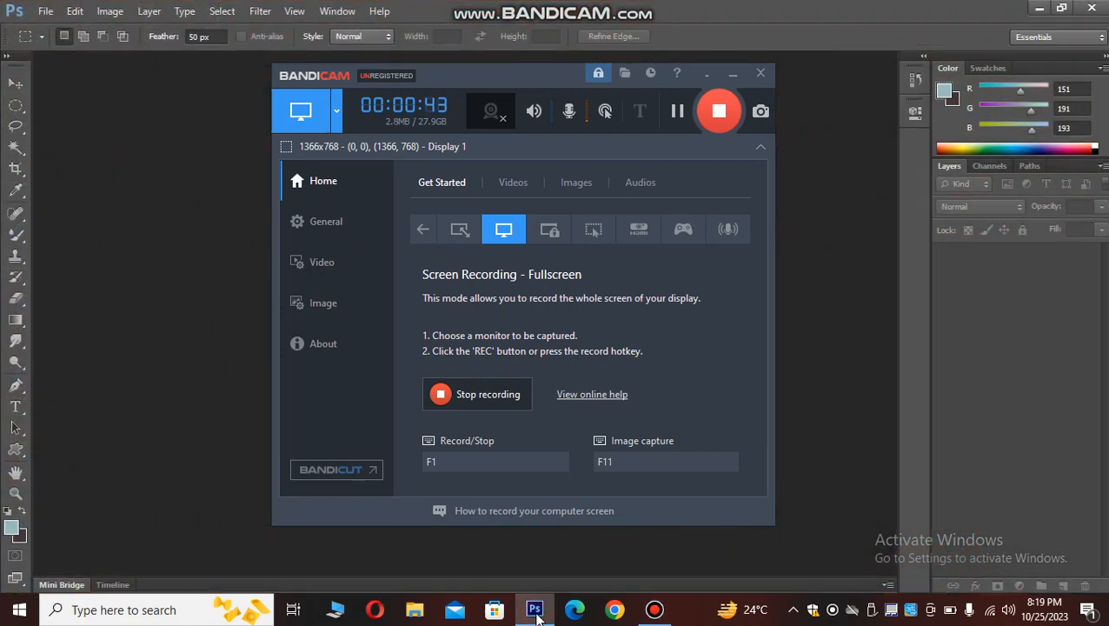
pyautogui.click(732, 74)
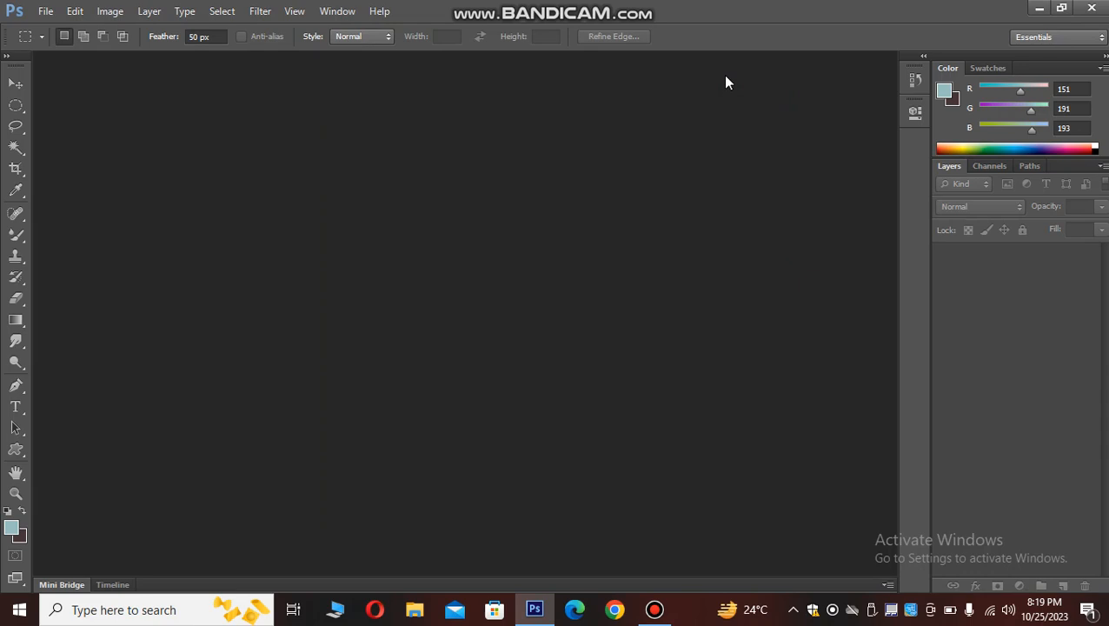
pyautogui.hotkey('ctrl', 'n')
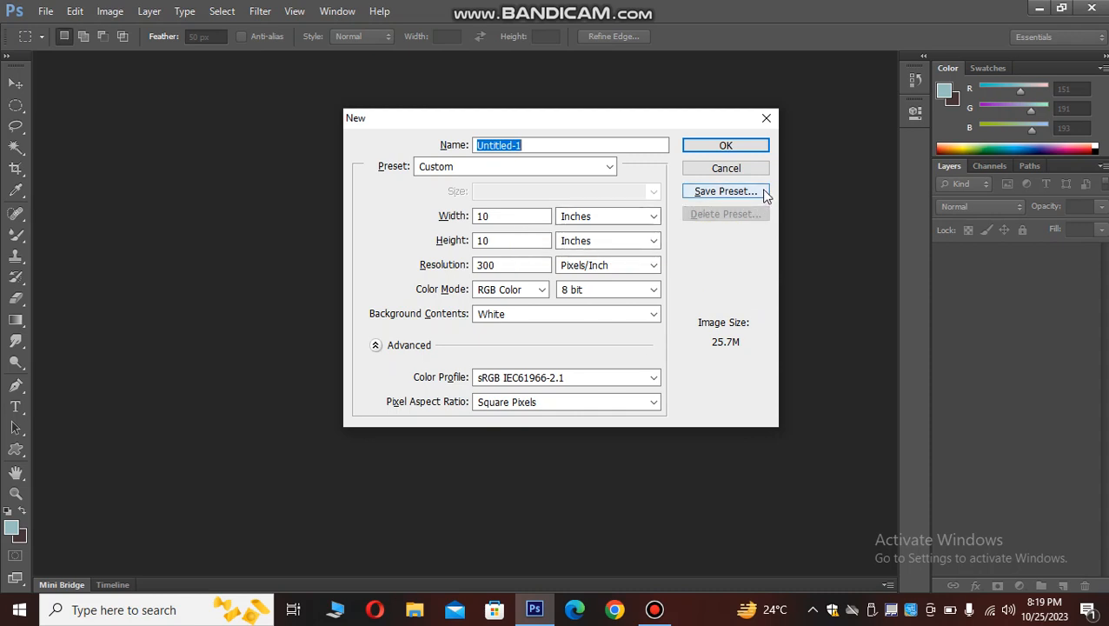
pyautogui.press('Return')
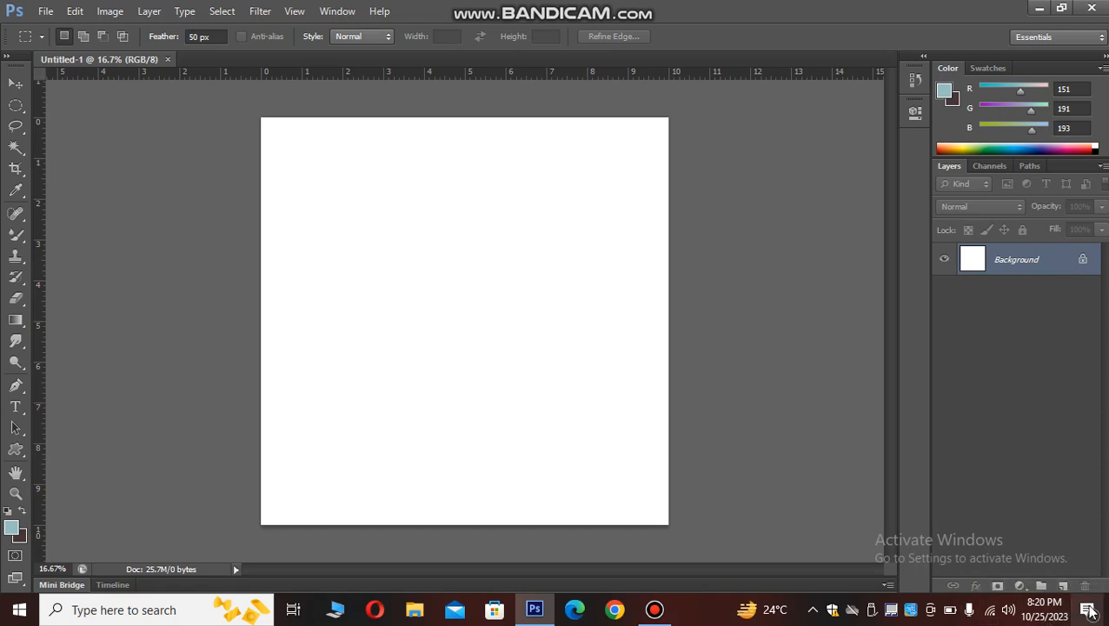
# Add a new layer above the background and fill it with the light teal foreground color
pyautogui.click(1061, 585)
pyautogui.hotkey('alt', 'BackSpace')
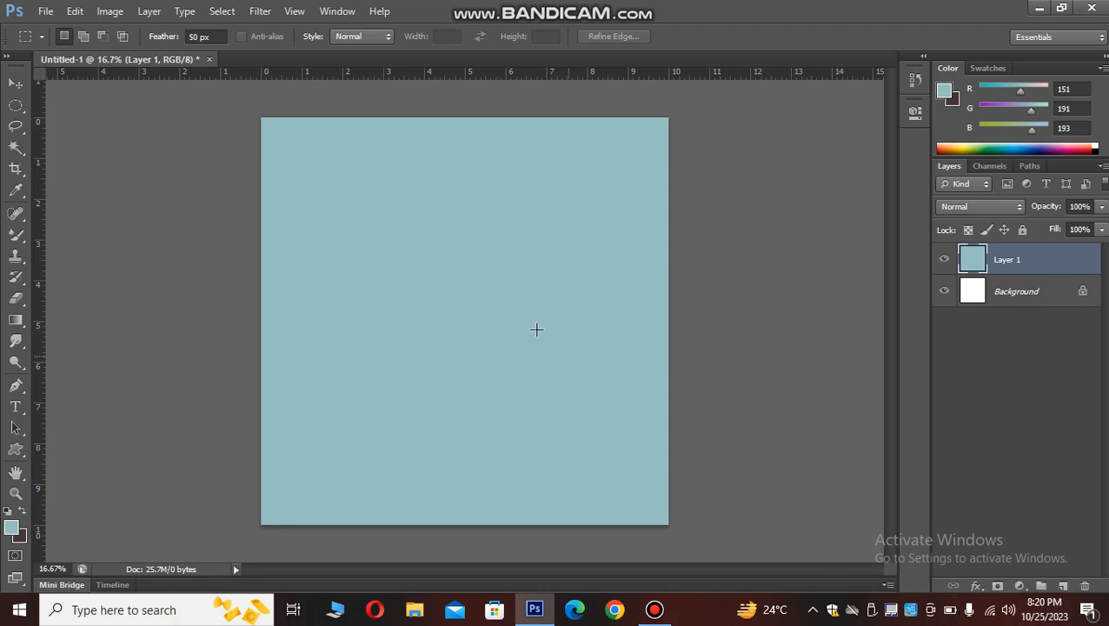
# Zoom in on the filled canvas to 3200% to examine its pixel grid
pyautogui.click(455, 330)
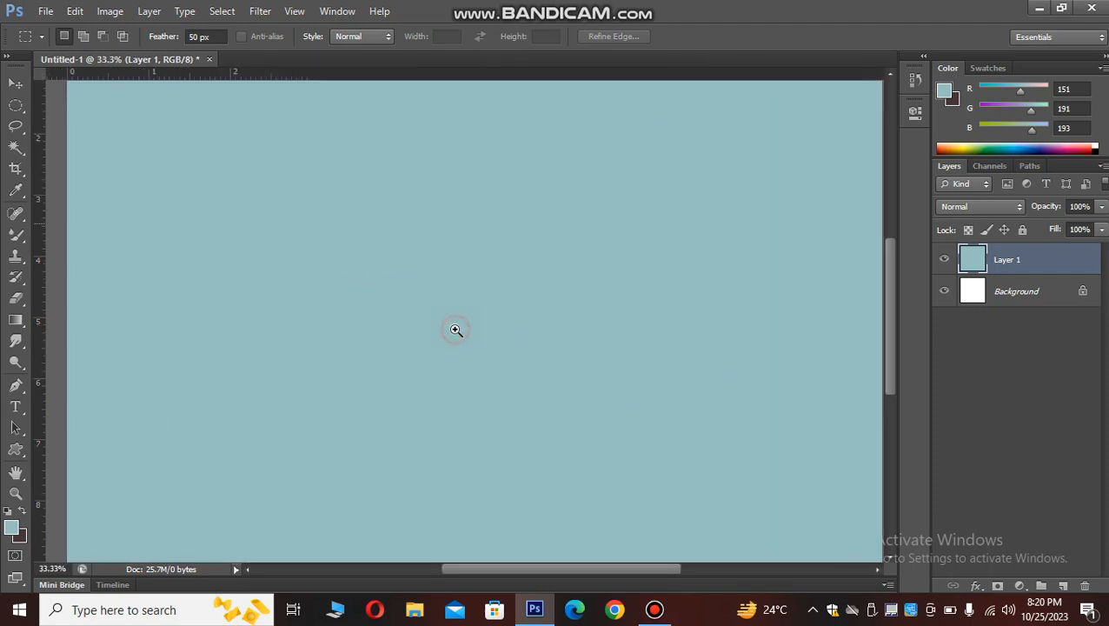
pyautogui.click(455, 331)
pyautogui.click(456, 330)
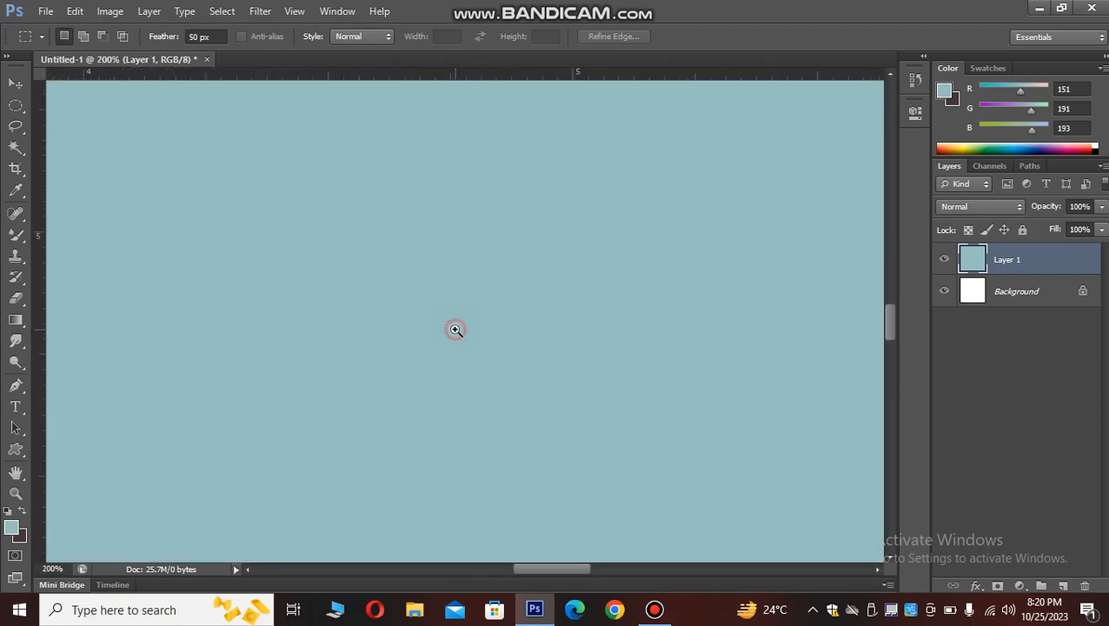
pyautogui.click(456, 331)
pyautogui.click(456, 330)
pyautogui.click(455, 330)
pyautogui.click(455, 331)
pyautogui.click(456, 330)
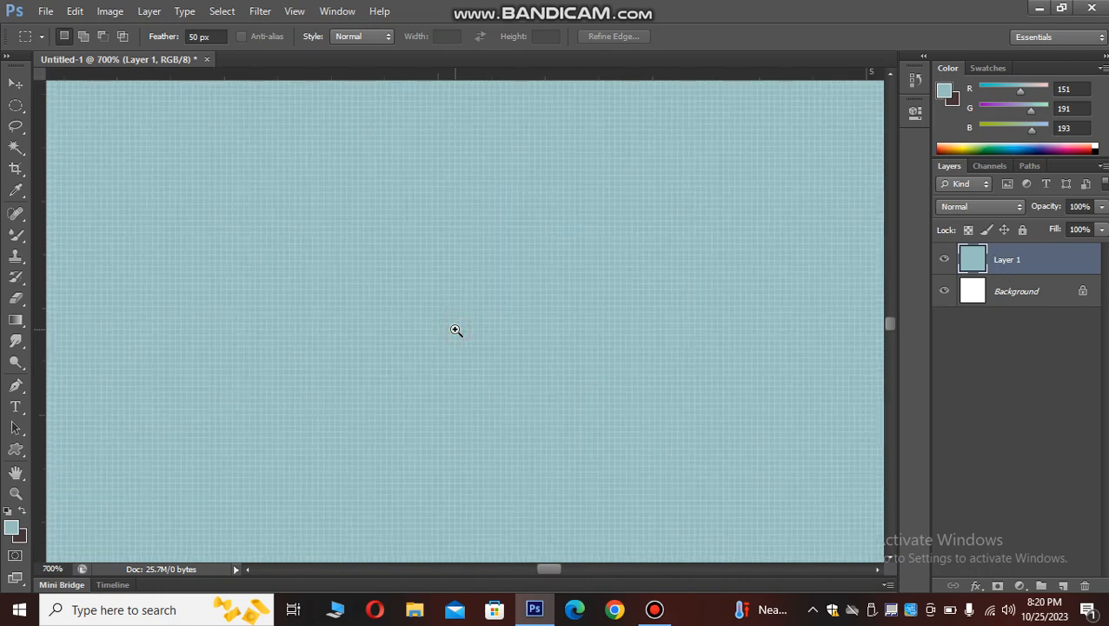
pyautogui.click(455, 331)
pyautogui.click(455, 330)
pyautogui.click(456, 331)
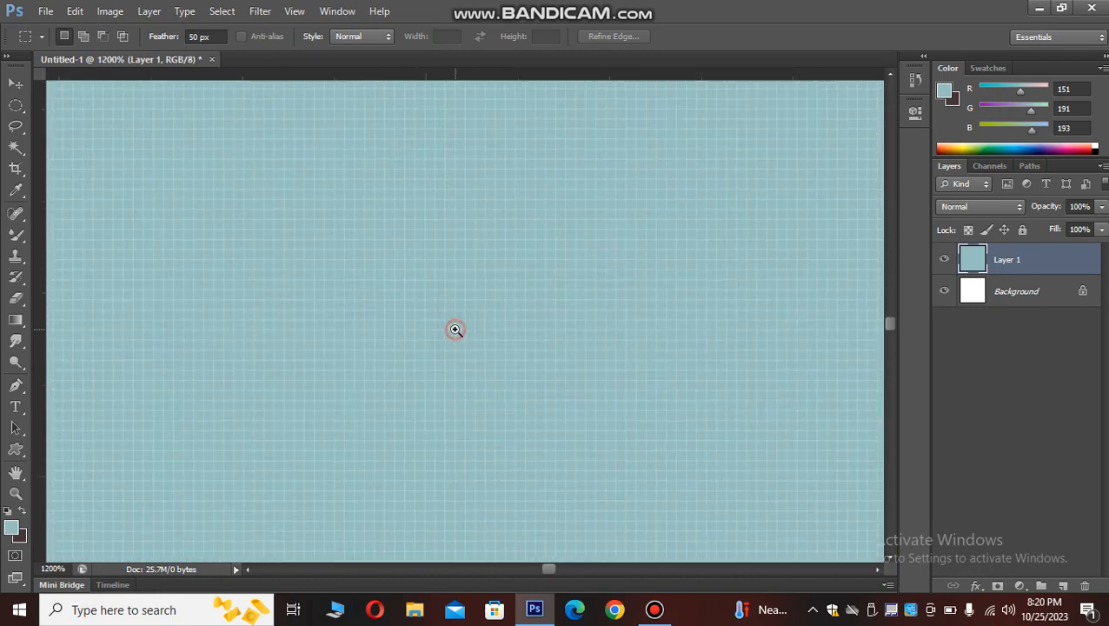
pyautogui.click(455, 331)
pyautogui.click(456, 331)
pyautogui.click(456, 331)
pyautogui.click(456, 331)
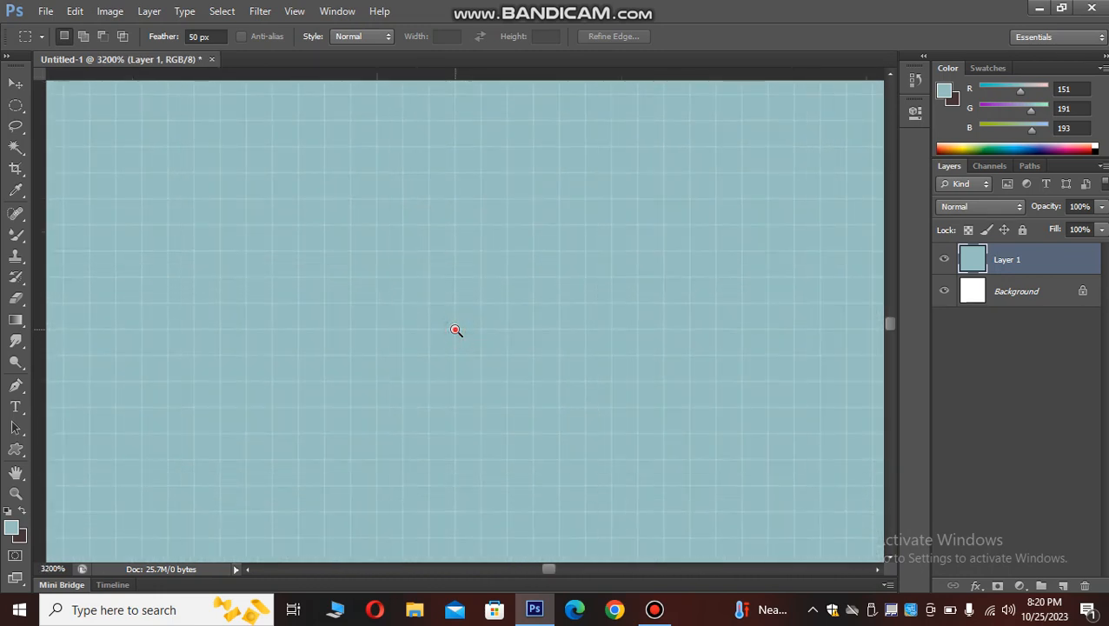
pyautogui.click(455, 330)
pyautogui.click(455, 330)
# Zoom out until the canvas is shown at 2%, and fit the whole canvas on screen
pyautogui.keyDown('alt'); pyautogui.click(455, 330); pyautogui.keyUp('alt')
pyautogui.keyDown('alt'); pyautogui.click(456, 330); pyautogui.keyUp('alt')
pyautogui.keyDown('alt'); pyautogui.click(455, 330); pyautogui.keyUp('alt')
pyautogui.keyDown('alt'); pyautogui.click(455, 331); pyautogui.keyUp('alt')
pyautogui.keyDown('alt'); pyautogui.click(455, 331); pyautogui.keyUp('alt')
pyautogui.keyDown('alt'); pyautogui.click(455, 331); pyautogui.keyUp('alt')
pyautogui.keyDown('alt'); pyautogui.click(455, 330); pyautogui.keyUp('alt')
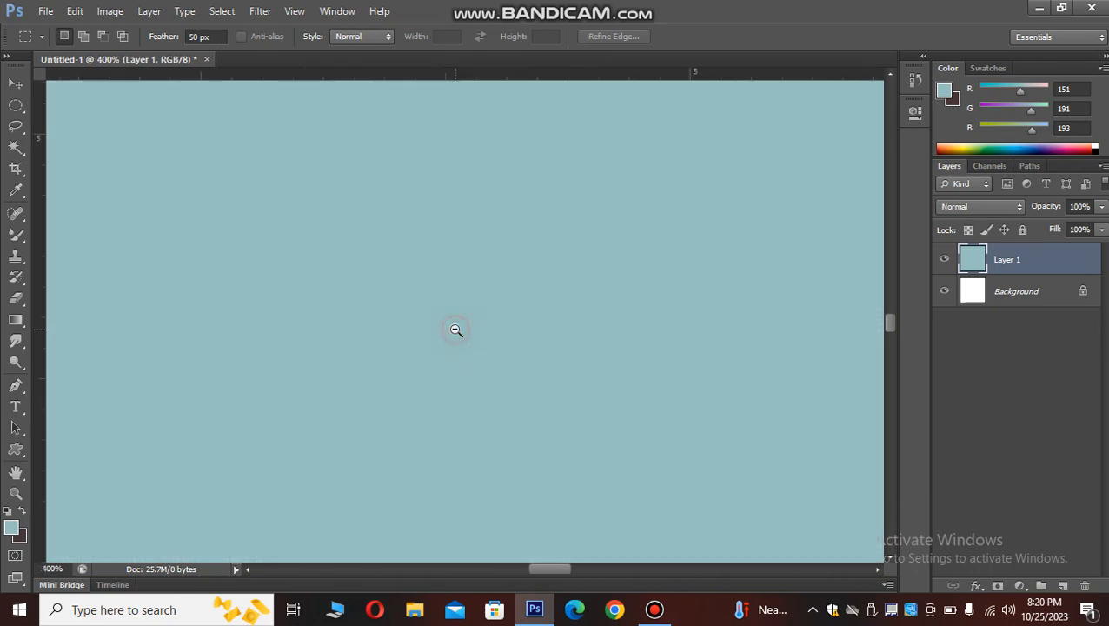
pyautogui.keyDown('alt'); pyautogui.click(455, 330); pyautogui.keyUp('alt')
pyautogui.keyDown('alt'); pyautogui.click(456, 330); pyautogui.keyUp('alt')
pyautogui.keyDown('alt'); pyautogui.click(455, 330); pyautogui.keyUp('alt')
pyautogui.keyDown('alt'); pyautogui.click(456, 330); pyautogui.keyUp('alt')
pyautogui.keyDown('alt'); pyautogui.click(455, 331); pyautogui.keyUp('alt')
pyautogui.keyDown('alt'); pyautogui.click(455, 330); pyautogui.keyUp('alt')
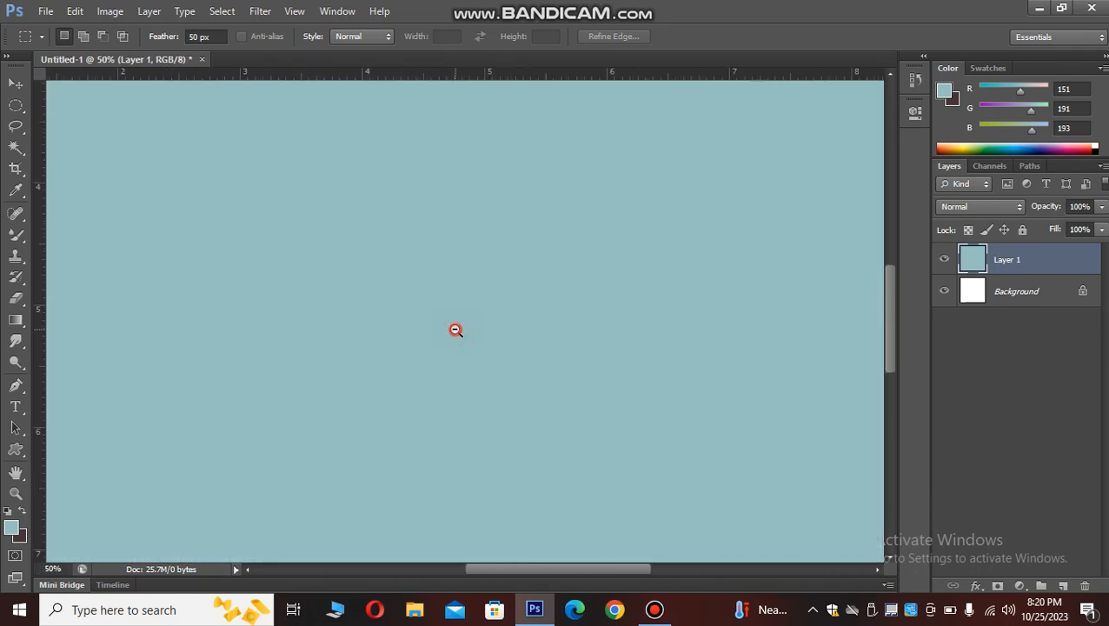
pyautogui.keyDown('alt'); pyautogui.click(456, 330); pyautogui.keyUp('alt')
pyautogui.keyDown('alt'); pyautogui.click(455, 330); pyautogui.keyUp('alt')
pyautogui.keyDown('alt'); pyautogui.click(455, 331); pyautogui.keyUp('alt')
pyautogui.keyDown('alt'); pyautogui.click(455, 330); pyautogui.keyUp('alt')
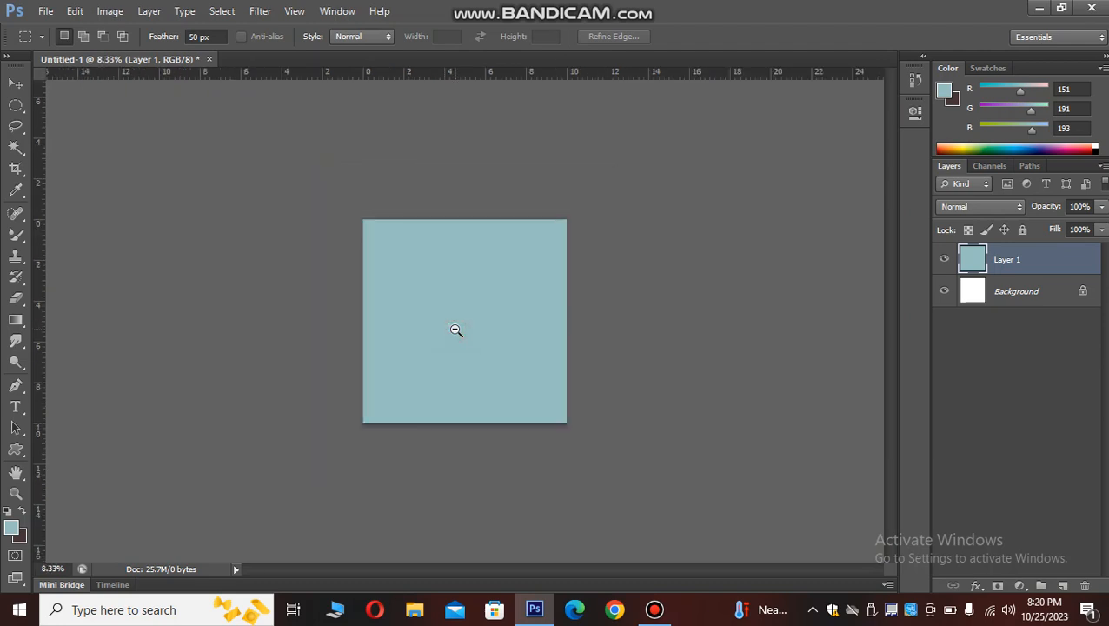
pyautogui.keyDown('alt'); pyautogui.click(455, 330); pyautogui.keyUp('alt')
pyautogui.keyDown('alt'); pyautogui.click(456, 330); pyautogui.keyUp('alt')
pyautogui.keyDown('alt'); pyautogui.click(455, 330); pyautogui.keyUp('alt')
pyautogui.keyDown('alt'); pyautogui.click(456, 331); pyautogui.keyUp('alt')
pyautogui.keyDown('alt'); pyautogui.click(455, 330); pyautogui.keyUp('alt')
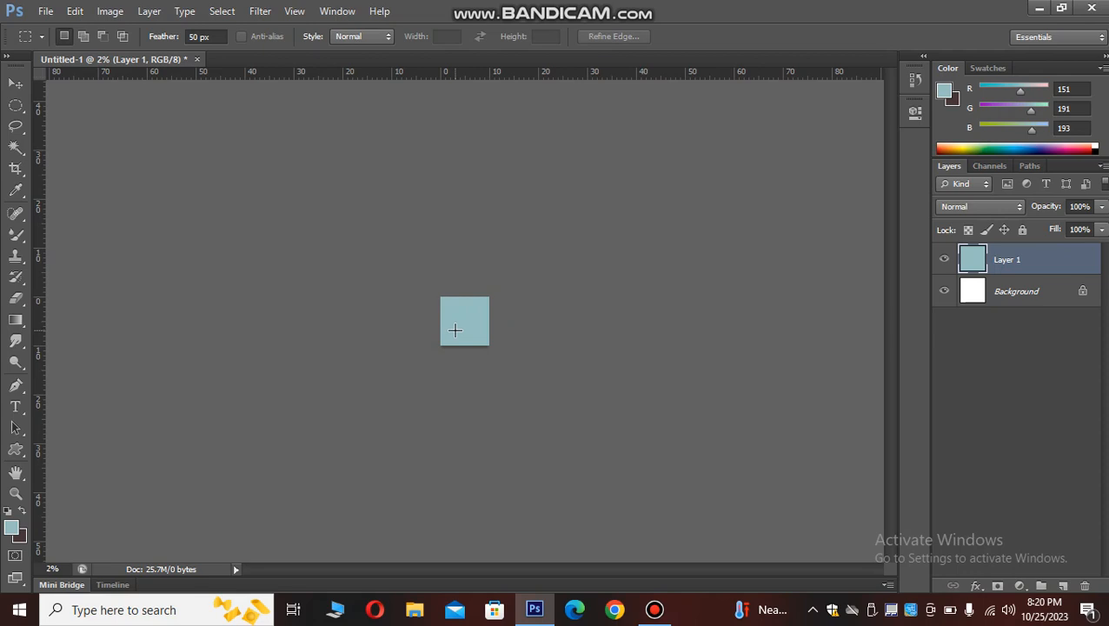
pyautogui.hotkey('ctrl', '0')
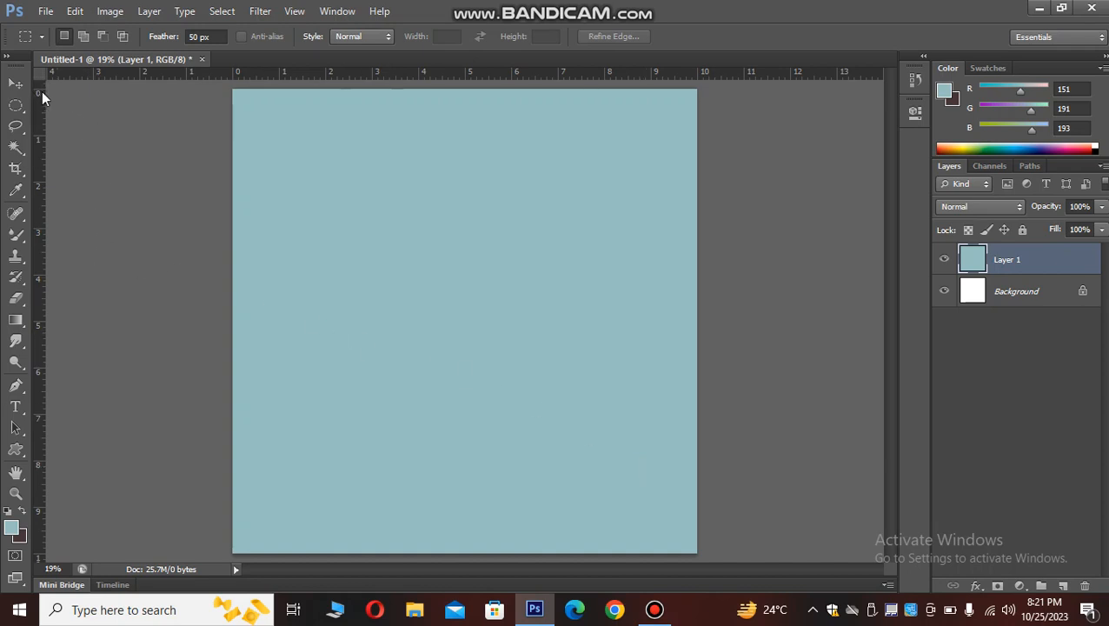
# Delete the teal-filled layer with the Move tool active, leaving only the white background
pyautogui.press('v')
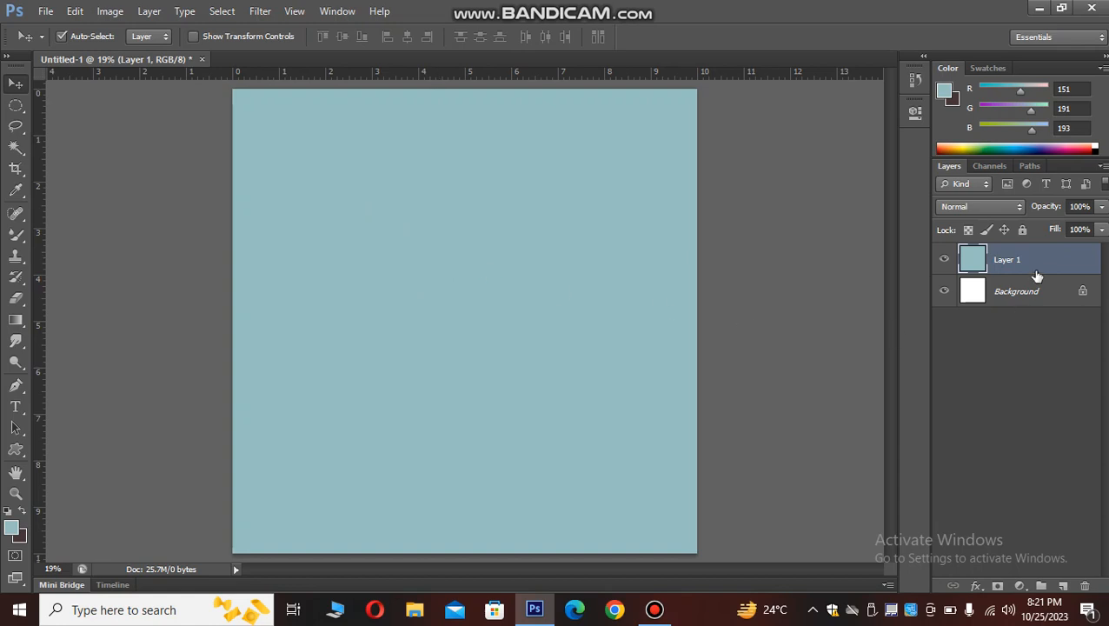
pyautogui.press('Delete')
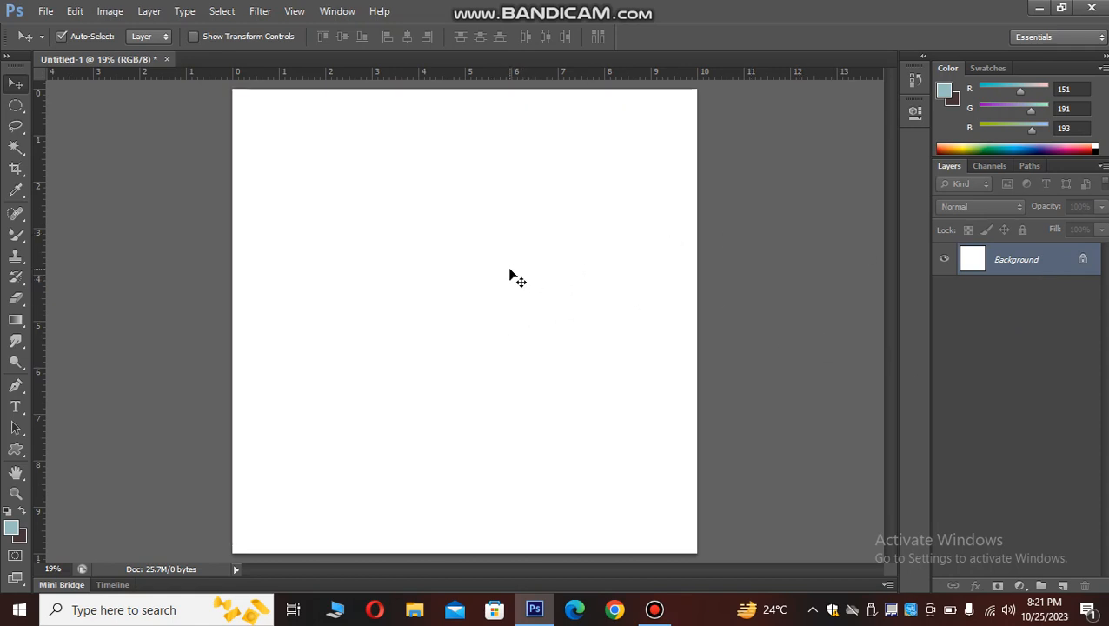
# Draw an elliptical marquee selection with 50 px feather in the middle of the canvas and clear it
pyautogui.press('m')
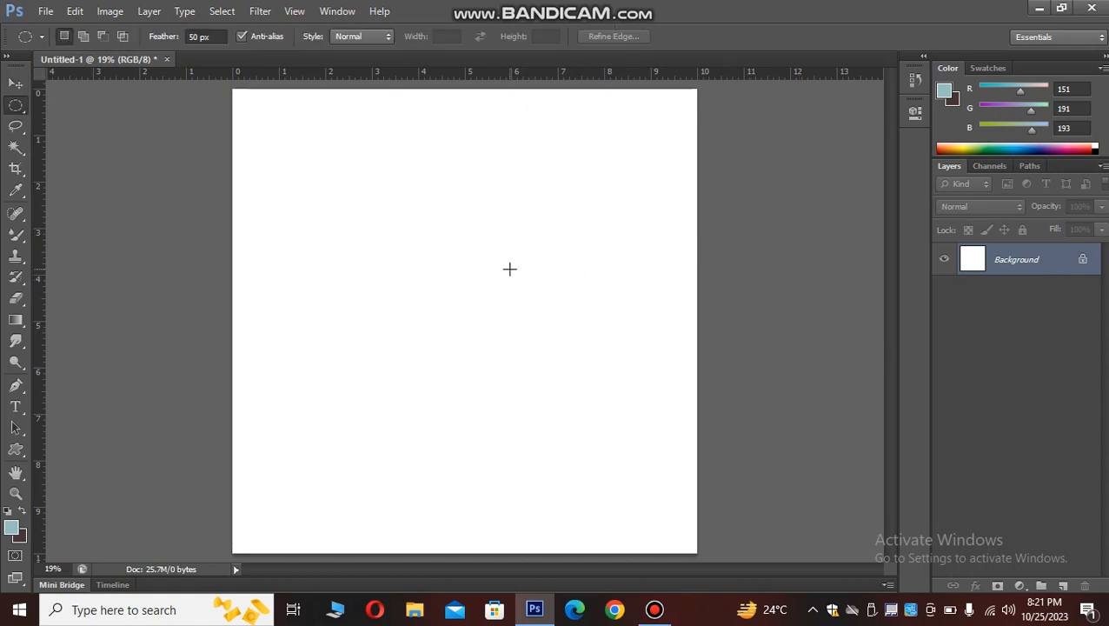
pyautogui.moveTo(607, 181); pyautogui.dragTo(389, 391)
pyautogui.click(390, 392)
# Switch to the Rectangular Marquee tool, draw a square selection with 50 px feather near the canvas center, and deselect it
pyautogui.rightClick(17, 106)
pyautogui.click(75, 106)
pyautogui.moveTo(600, 210); pyautogui.dragTo(392, 365)
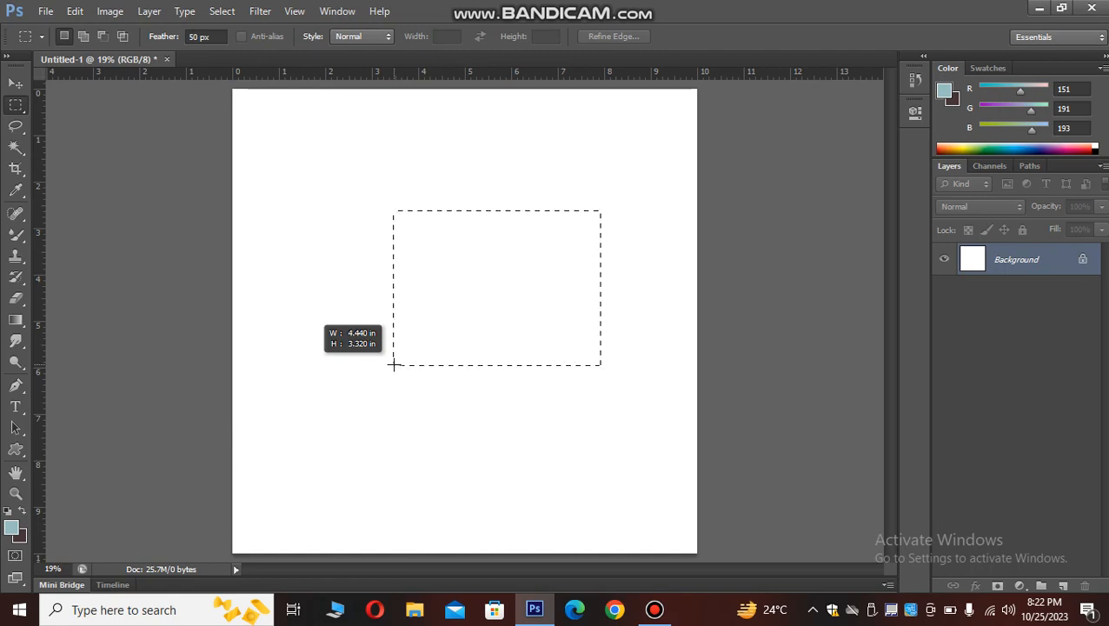
pyautogui.moveTo(393, 364); pyautogui.dragTo(309, 386)
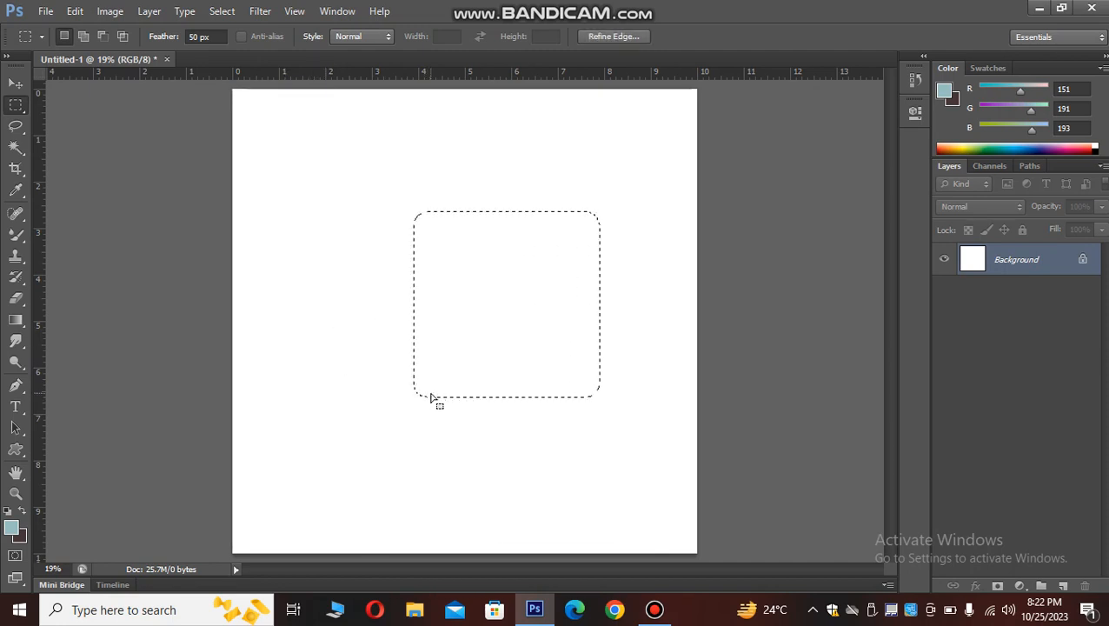
pyautogui.hotkey('ctrl', 'd')
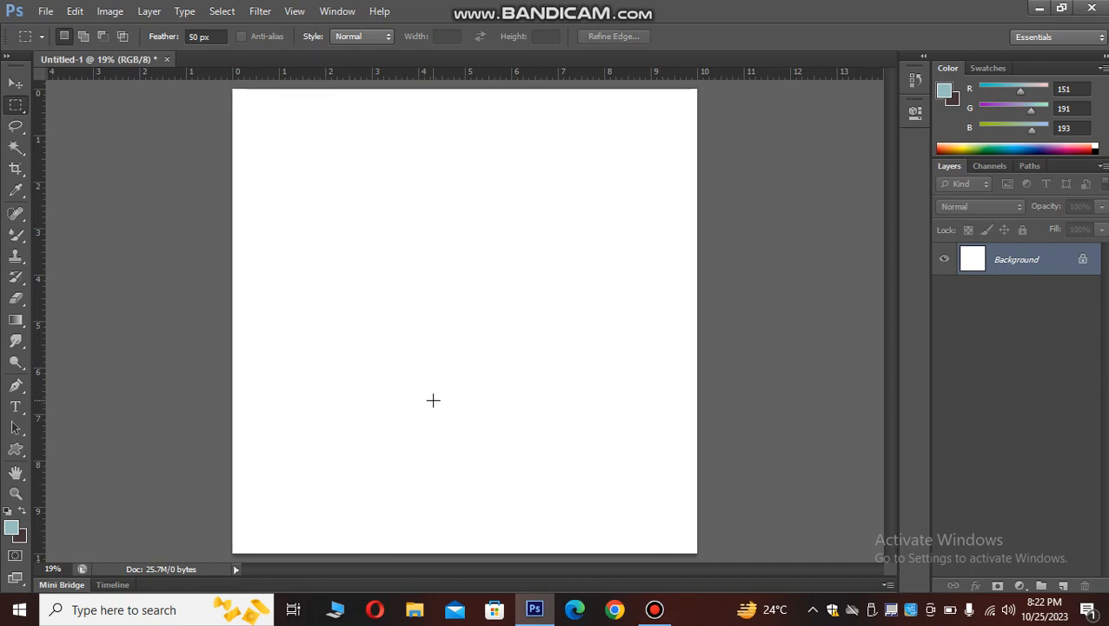
# Set the Rectangular Marquee tool's feather to 0 px
pyautogui.doubleClick(198, 37)
pyautogui.write('0')
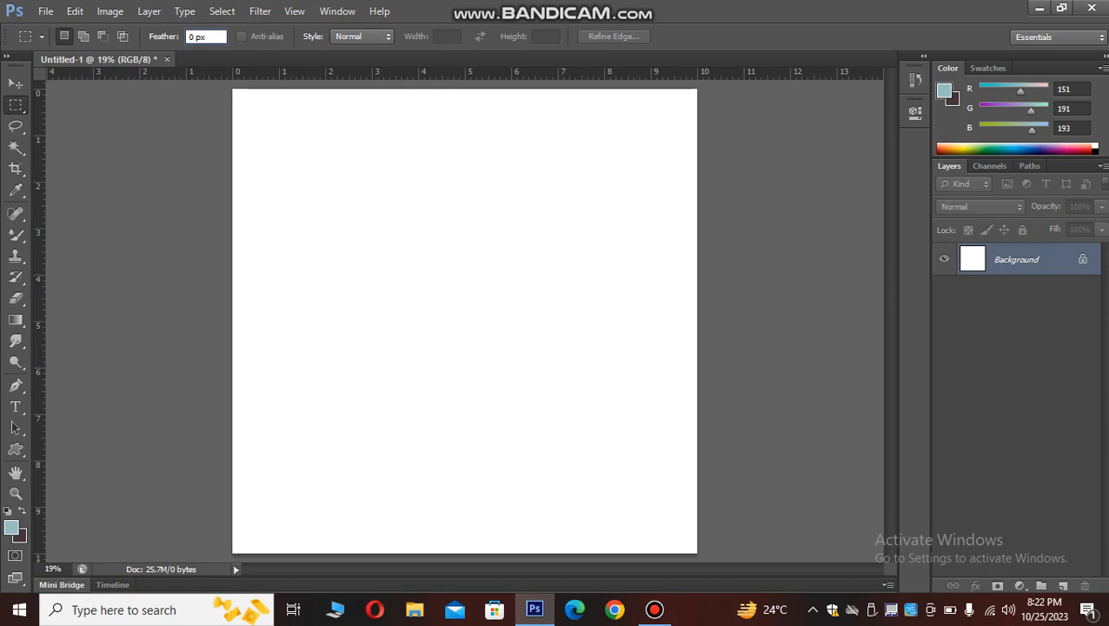
pyautogui.click(574, 181)
pyautogui.click(534, 250)
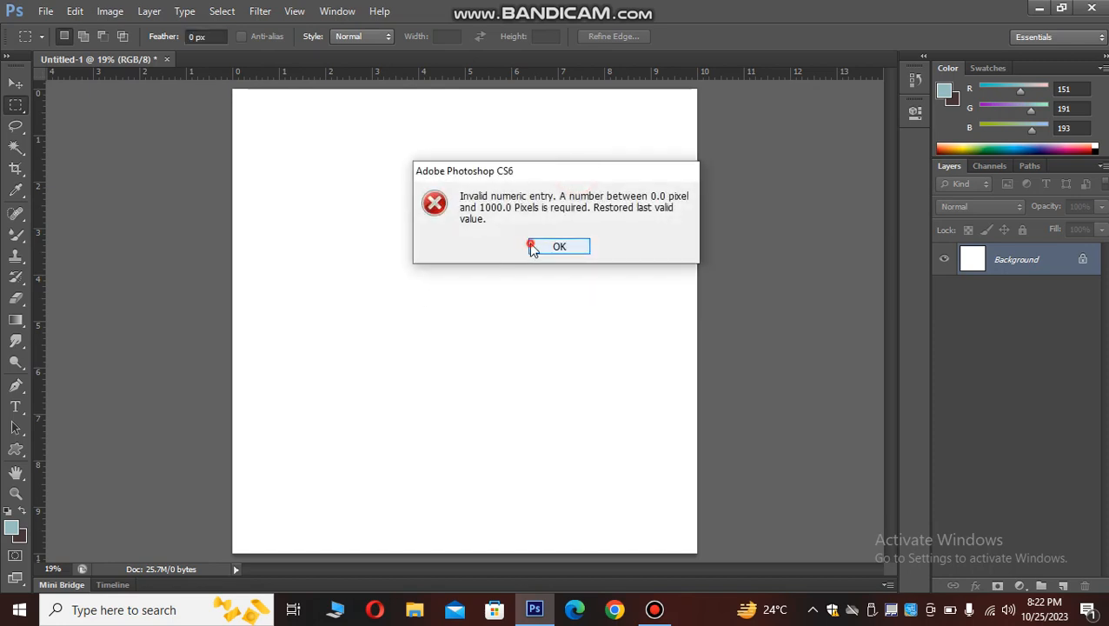
# Select a sharp-cornered rectangle in the canvas's upper middle, fill it with teal on the Background layer, and deselect it
pyautogui.moveTo(595, 179); pyautogui.dragTo(363, 346)
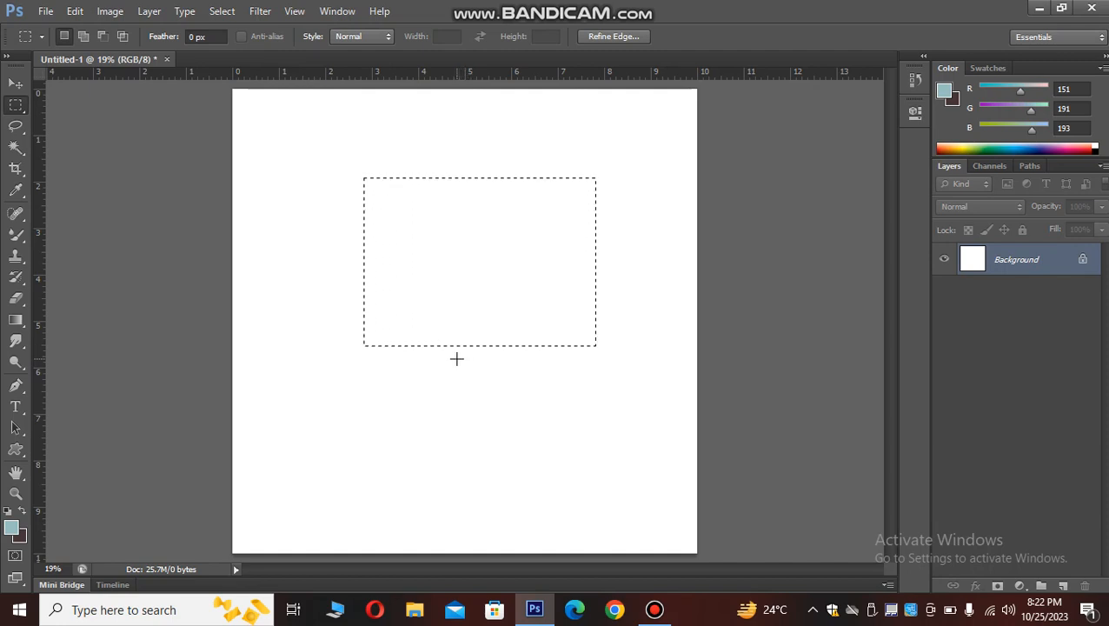
pyautogui.hotkey('alt', 'BackSpace')
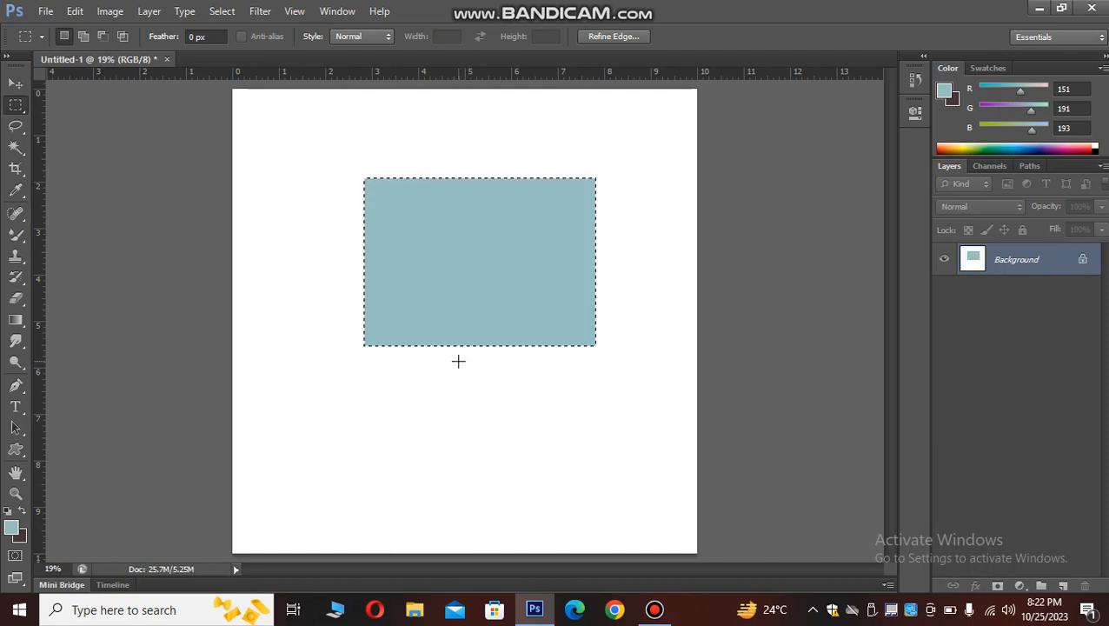
pyautogui.hotkey('ctrl', 'd')
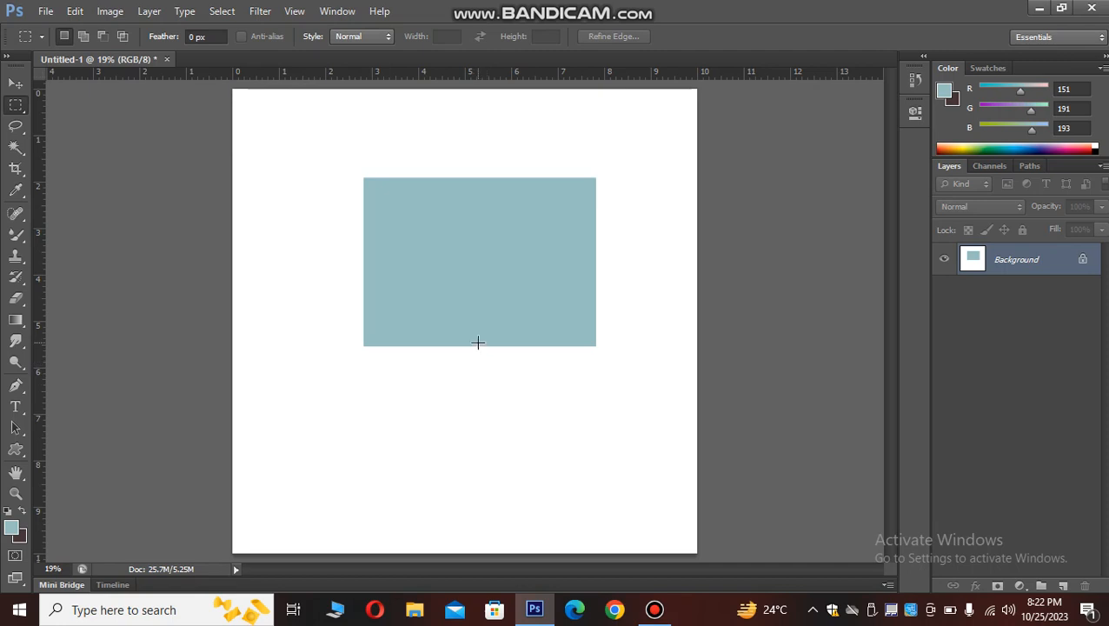
# Try to move the teal rectangle on the locked Background layer with the Move tool
pyautogui.press('v')
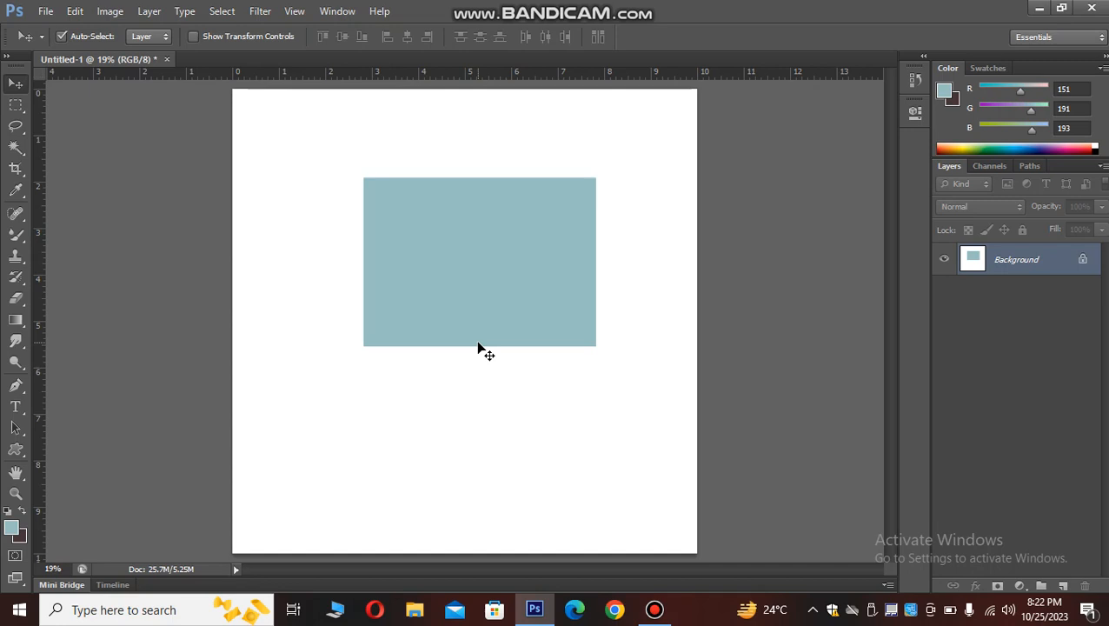
pyautogui.click(490, 262)
pyautogui.click(566, 240)
pyautogui.moveTo(470, 227); pyautogui.dragTo(473, 292)
pyautogui.click(555, 238)
pyautogui.moveTo(556, 266); pyautogui.dragTo(516, 288)
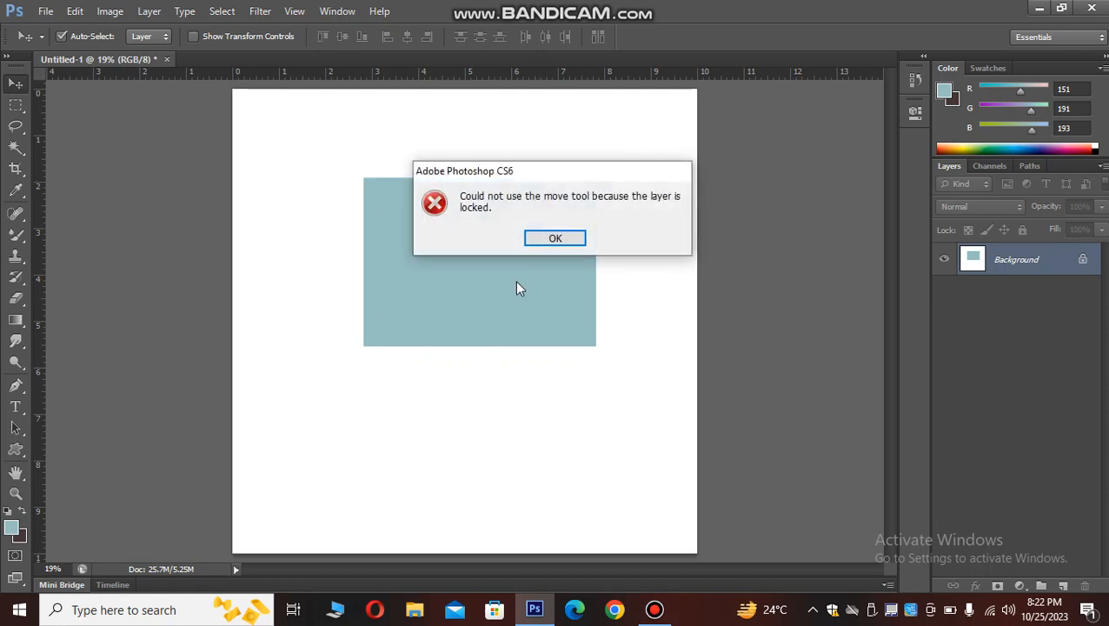
pyautogui.click(562, 250)
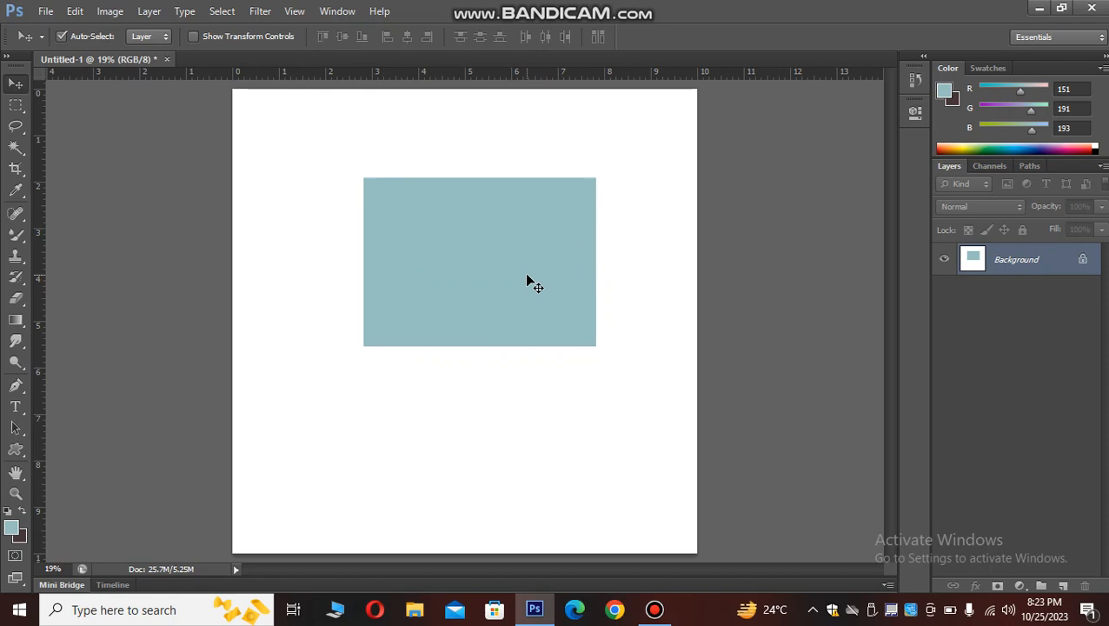
pyautogui.click(532, 260)
# Undo the deselection, the teal fill and the rectangular selection on the Background layer
pyautogui.hotkey('ctrl', 'alt', 'z')
pyautogui.hotkey('ctrl', 'alt', 'z')
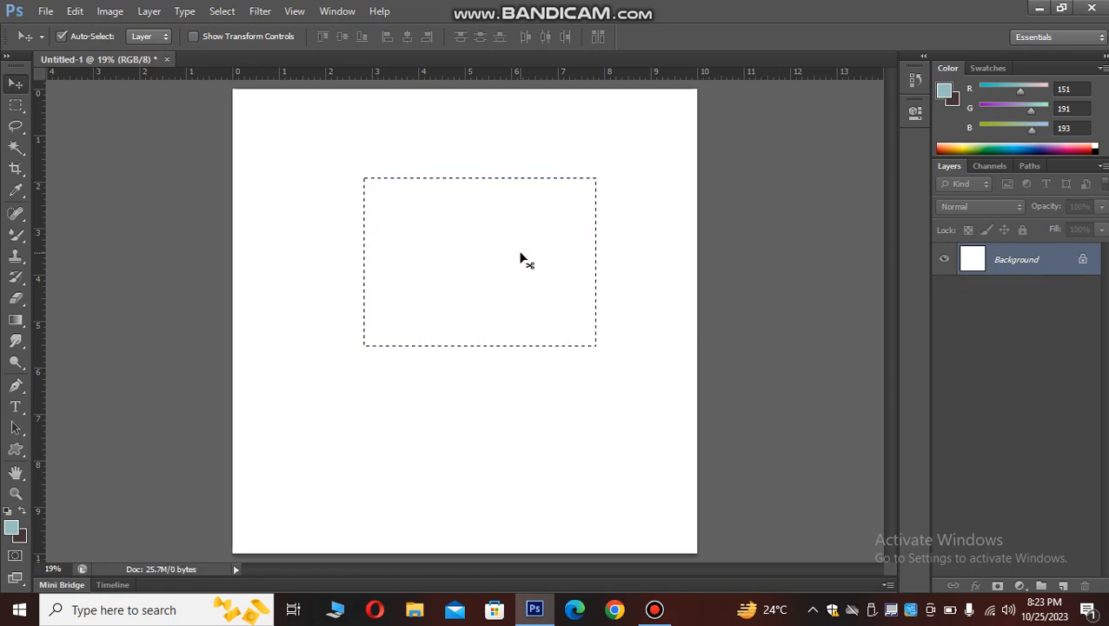
pyautogui.hotkey('ctrl', 'alt', 'z')
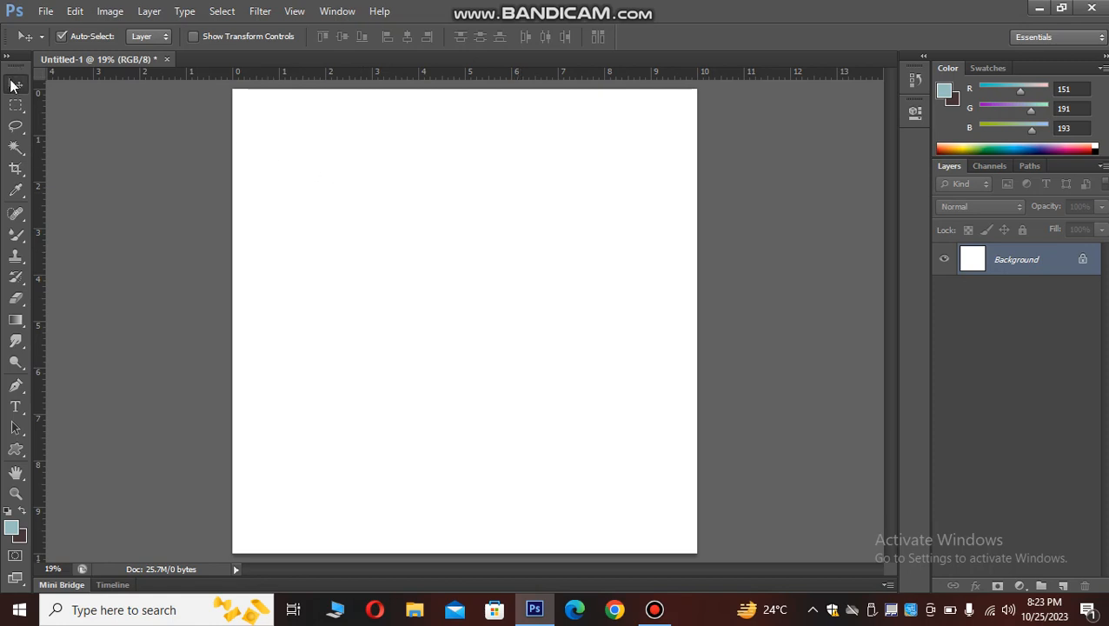
# Add a new layer, draw a rectangular selection in the canvas's upper-right area, and fill it with the teal foreground color
pyautogui.click(1061, 587)
pyautogui.press('m')
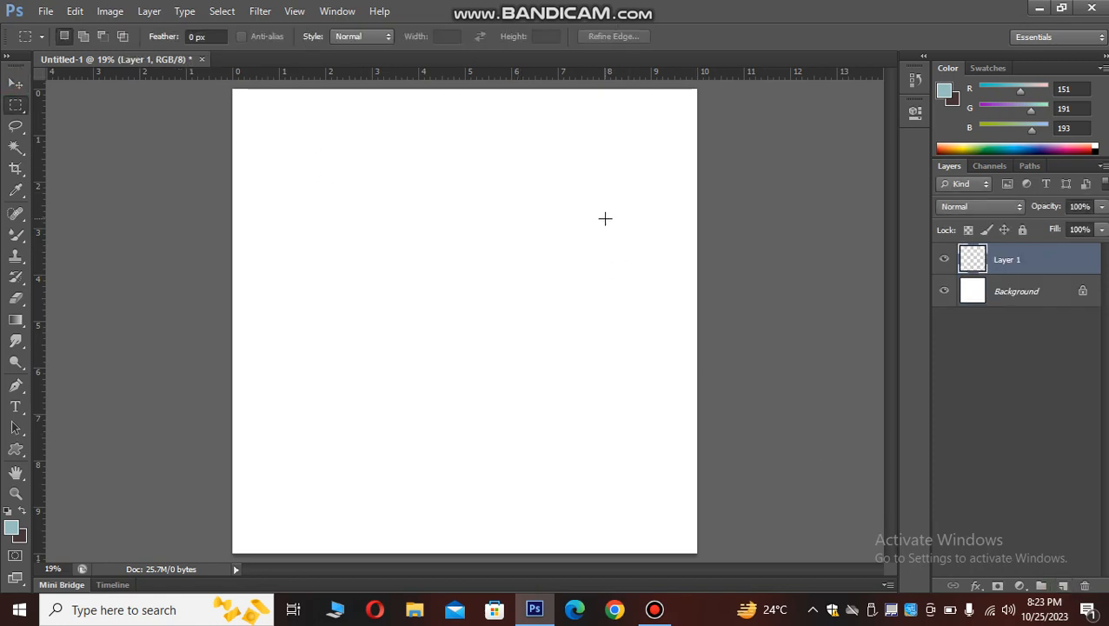
pyautogui.moveTo(621, 134); pyautogui.dragTo(421, 286)
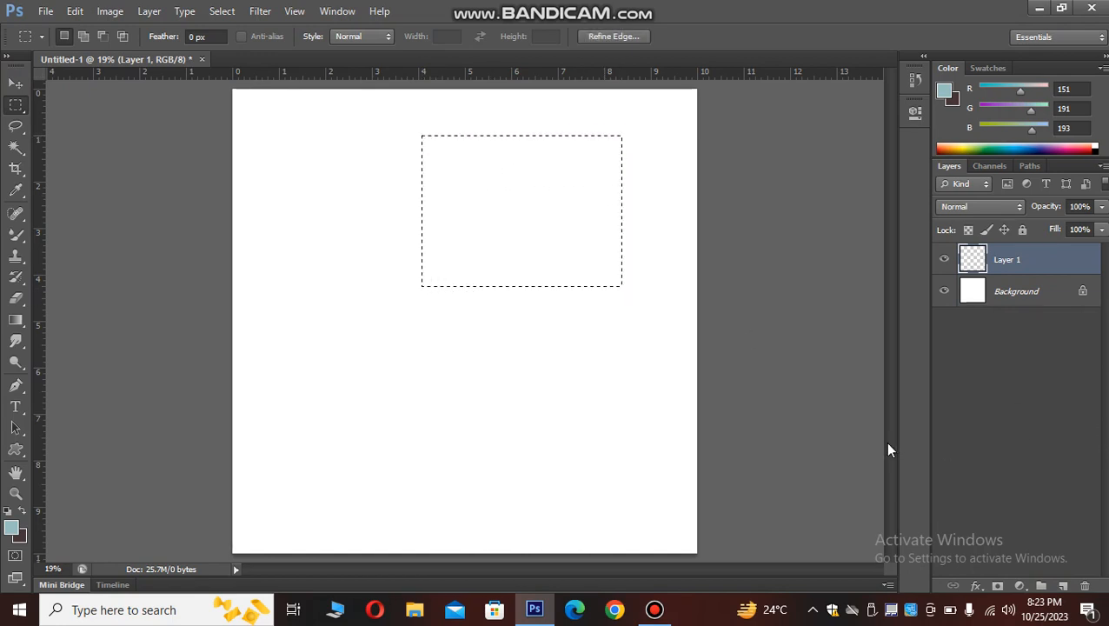
pyautogui.hotkey('alt', 'BackSpace')
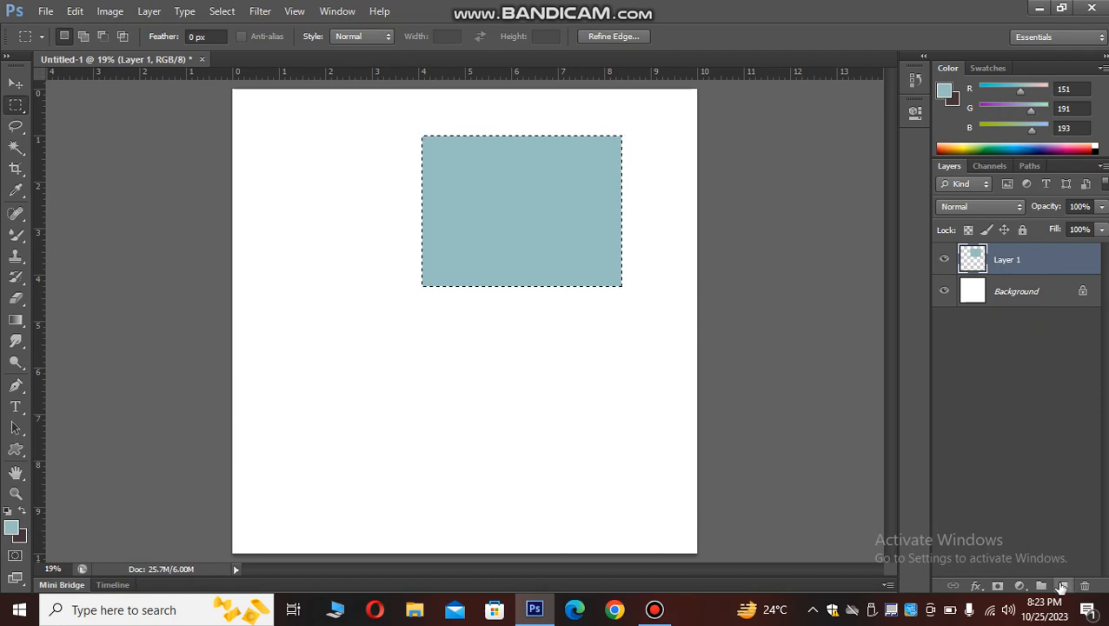
# On a new layer, fill a rectangular selection overlapping the light teal rectangle's lower-left corner with dark teal #2e5e60, and deselect
pyautogui.click(1061, 586)
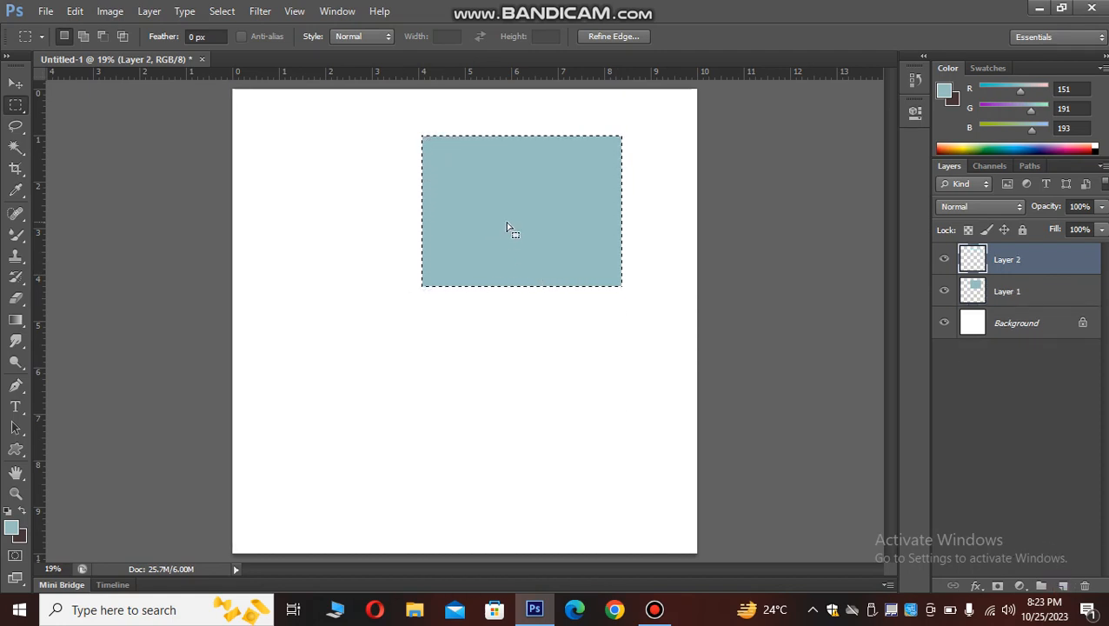
pyautogui.click(473, 221)
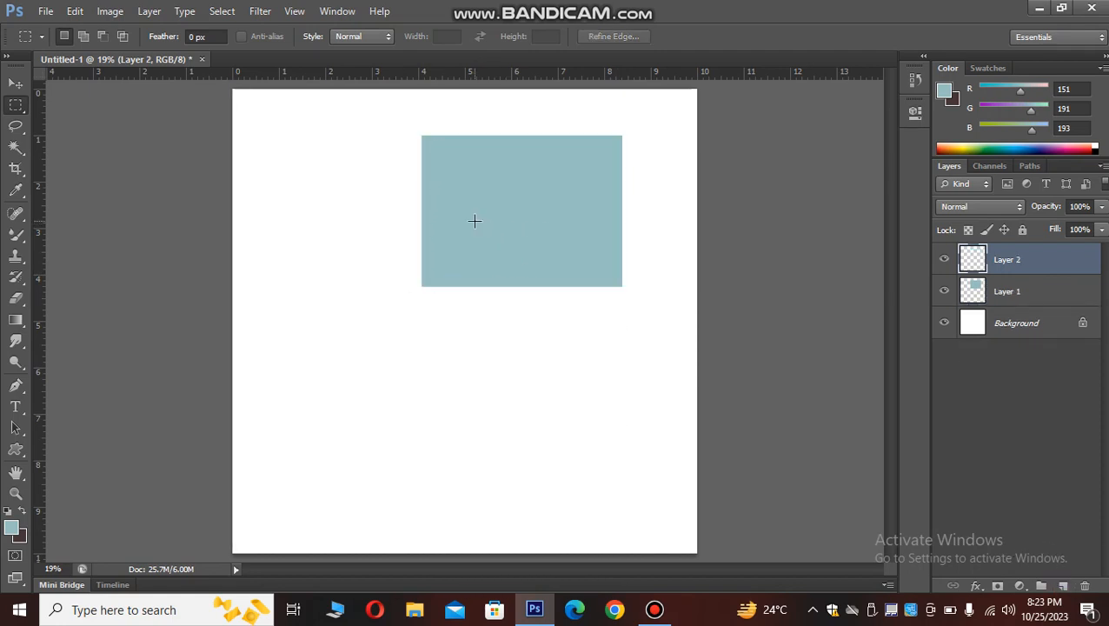
pyautogui.moveTo(497, 210); pyautogui.dragTo(314, 373)
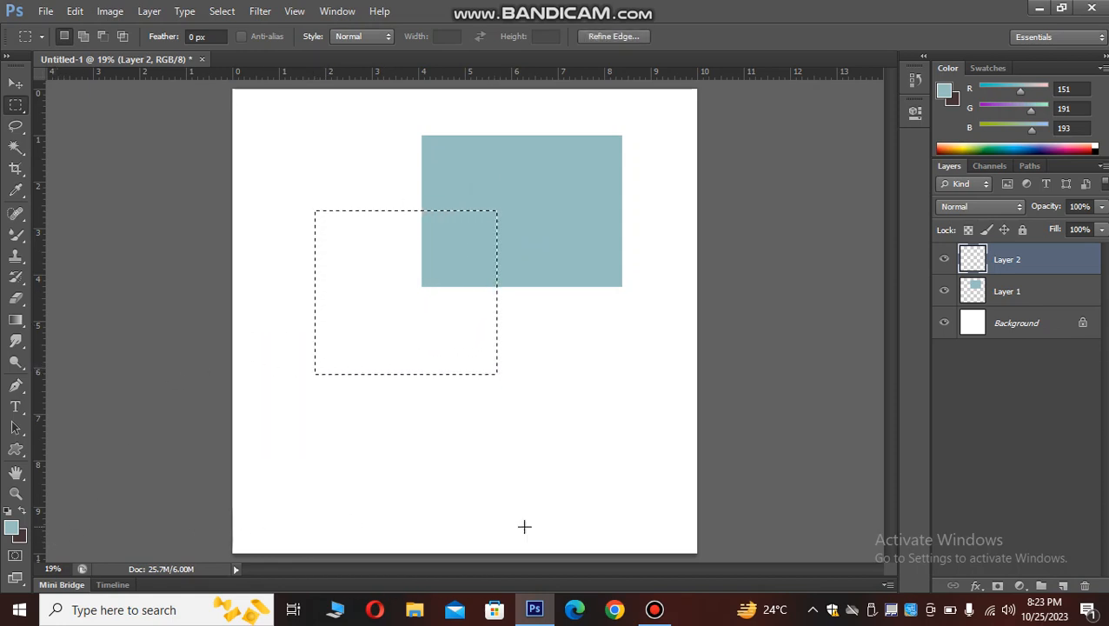
pyautogui.click(12, 526)
pyautogui.click(855, 342)
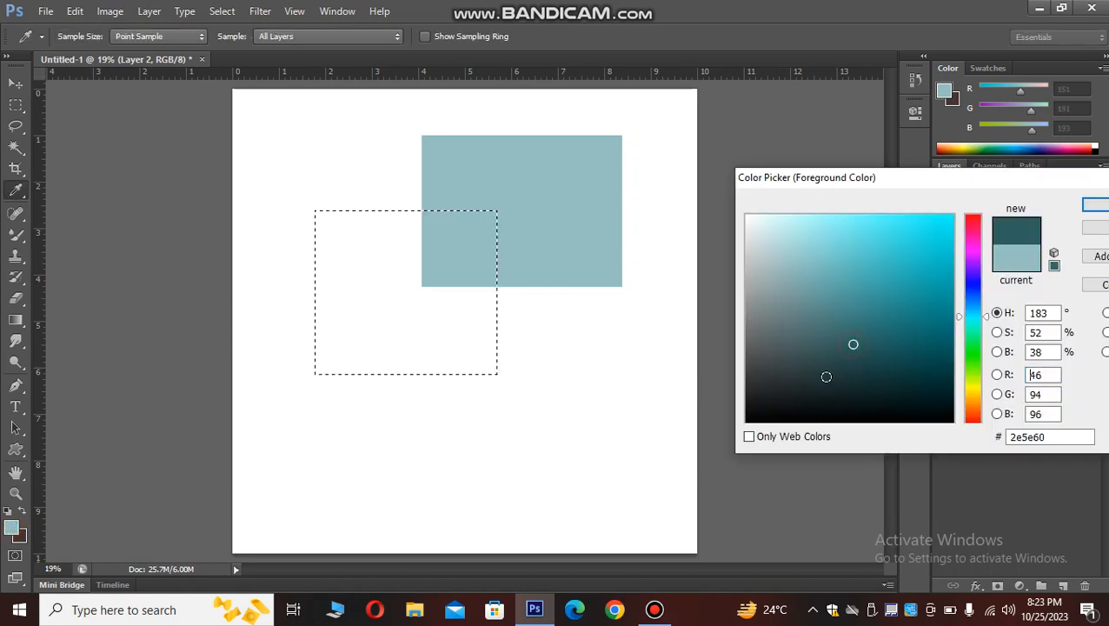
pyautogui.click(1093, 228)
pyautogui.hotkey('alt', 'BackSpace')
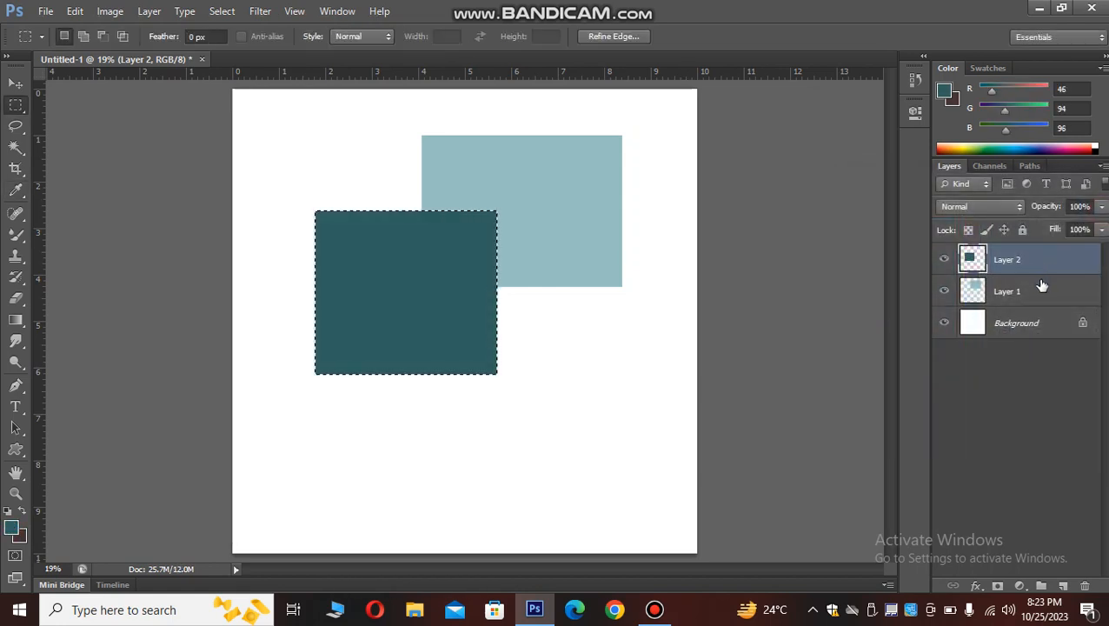
pyautogui.hotkey('ctrl', 'd')
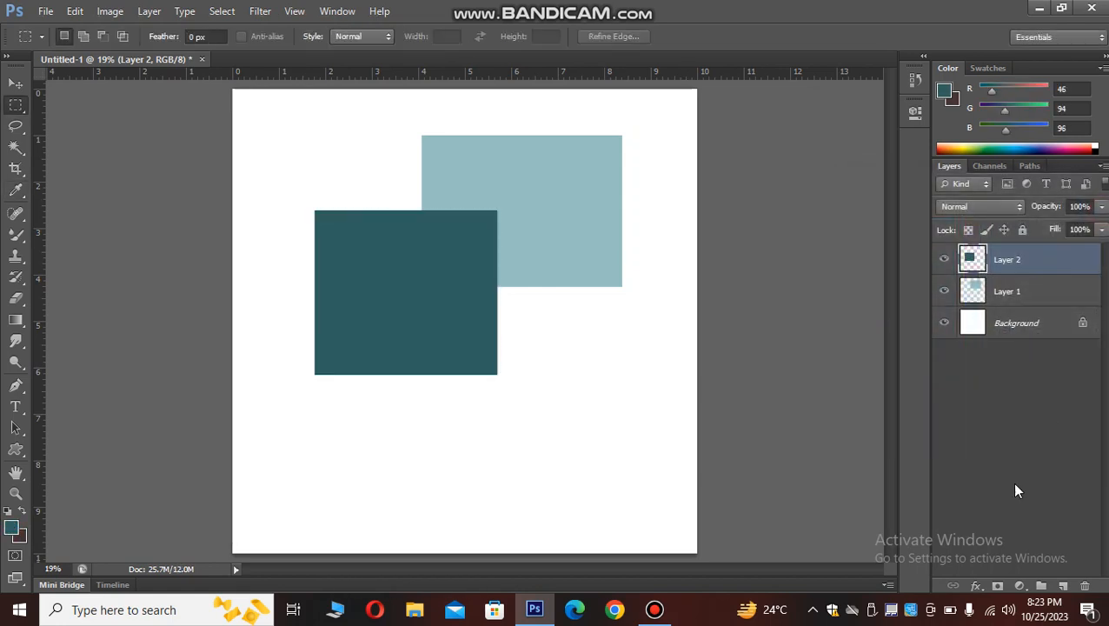
# On another new layer, fill a square selection overlapping the dark teal shape's lower-right corner with teal #3ea1a6, and deselect
pyautogui.click(1062, 585)
pyautogui.moveTo(563, 335); pyautogui.dragTo(425, 477)
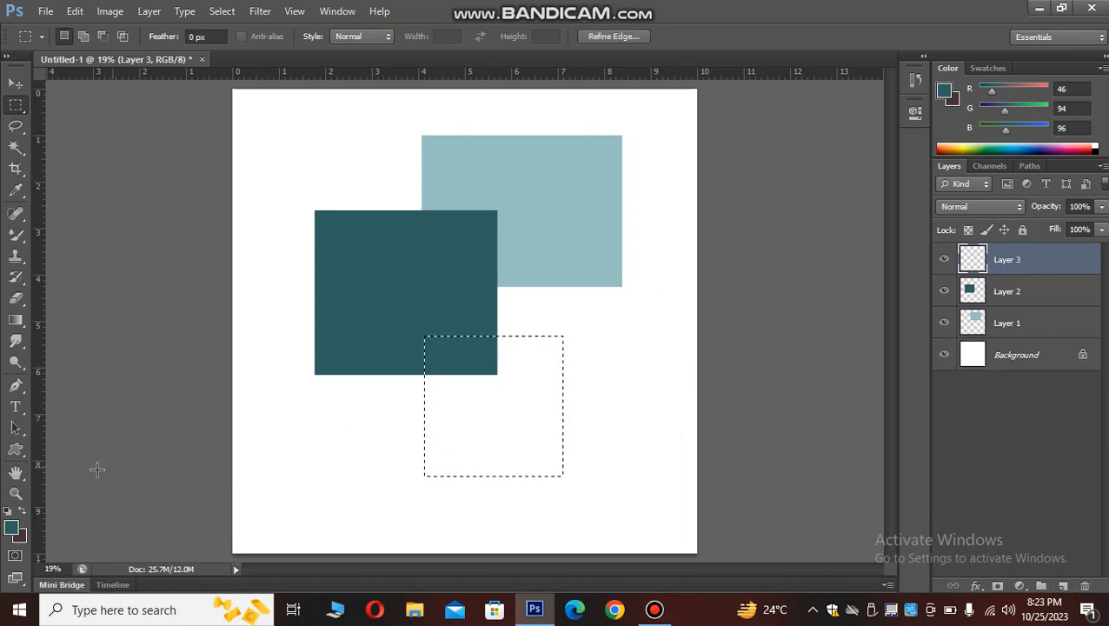
pyautogui.click(12, 526)
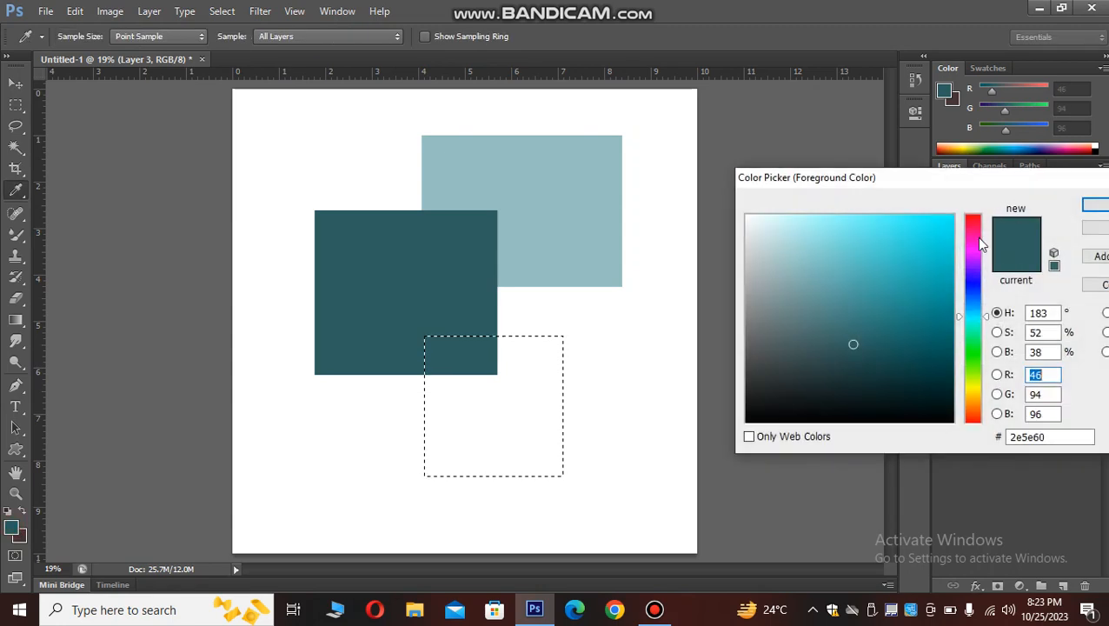
pyautogui.click(924, 337)
pyautogui.click(939, 372)
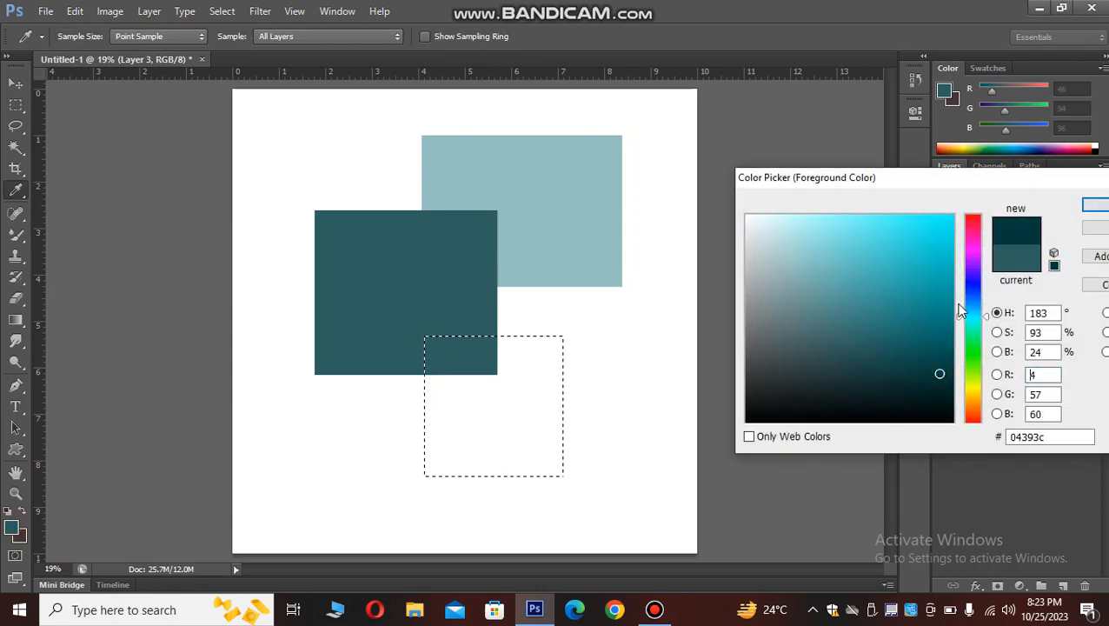
pyautogui.click(876, 286)
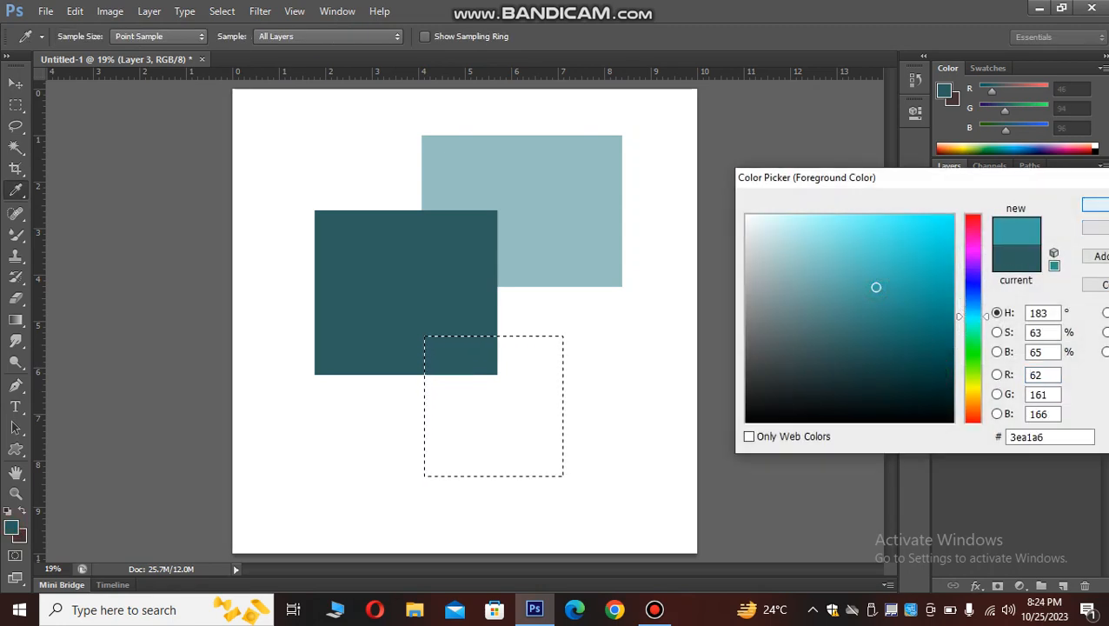
pyautogui.click(1093, 205)
pyautogui.hotkey('alt', 'BackSpace')
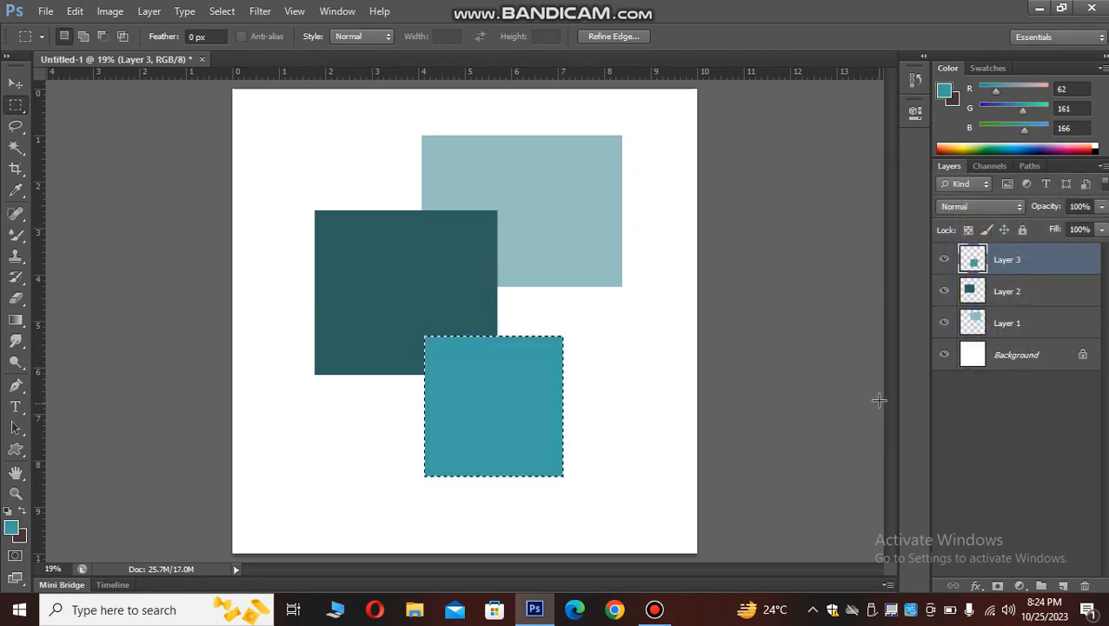
pyautogui.hotkey('ctrl', 'd')
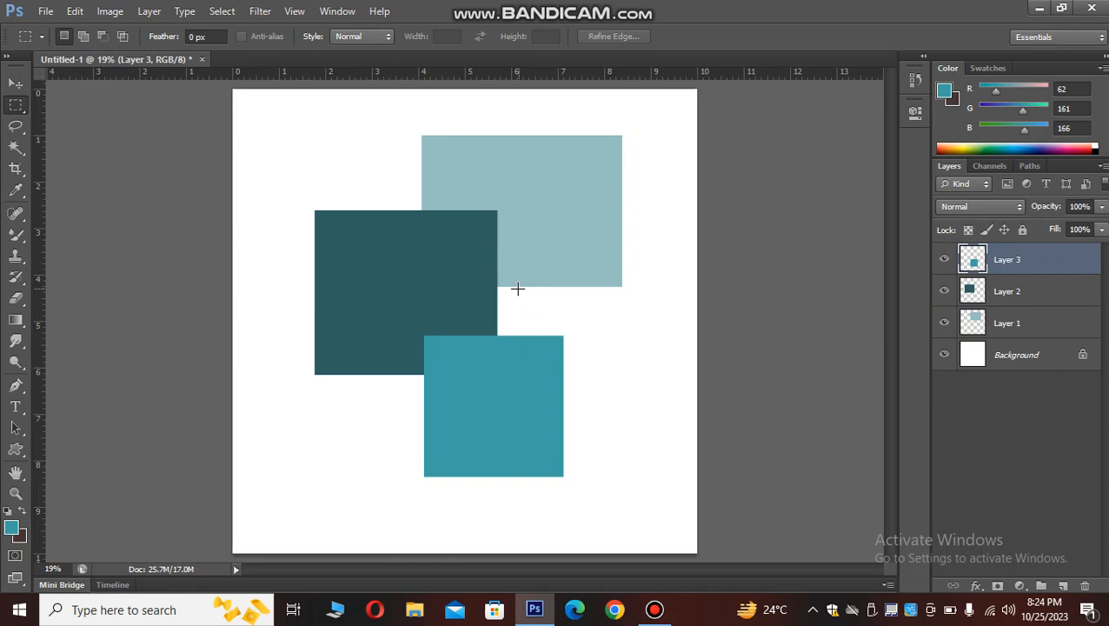
# Rearrange the layer stack so Layer 3 is on top, Layer 1 in the middle and Layer 2 just above the Background
pyautogui.press('v')
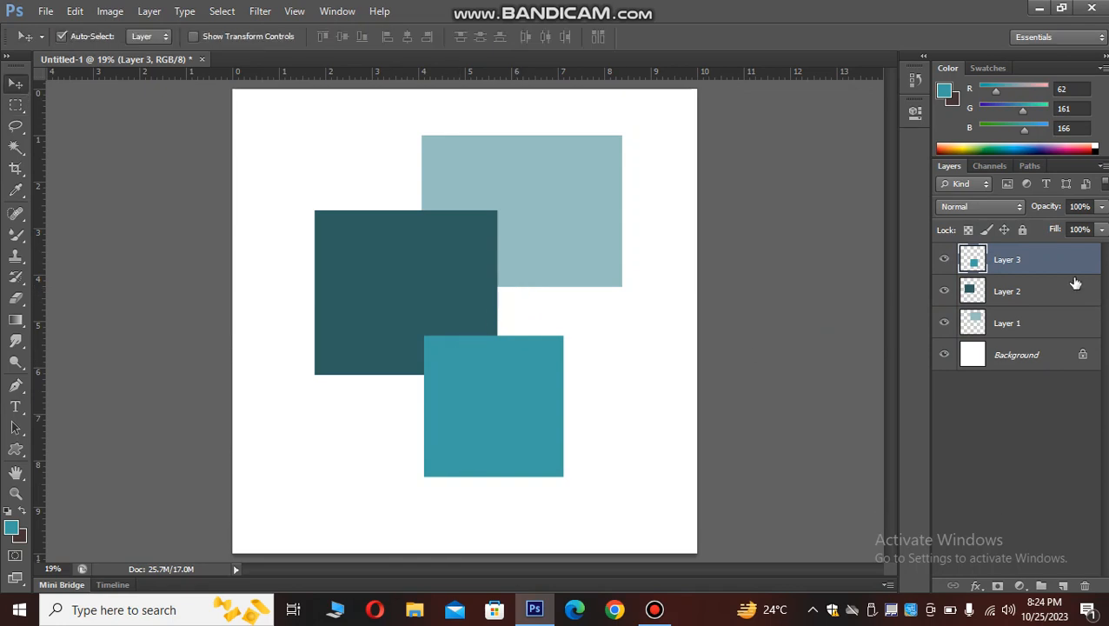
pyautogui.moveTo(1012, 322)
pyautogui.mouseDown()
pyautogui.moveTo(1008, 289)
pyautogui.moveTo(1017, 333)
pyautogui.mouseUp()
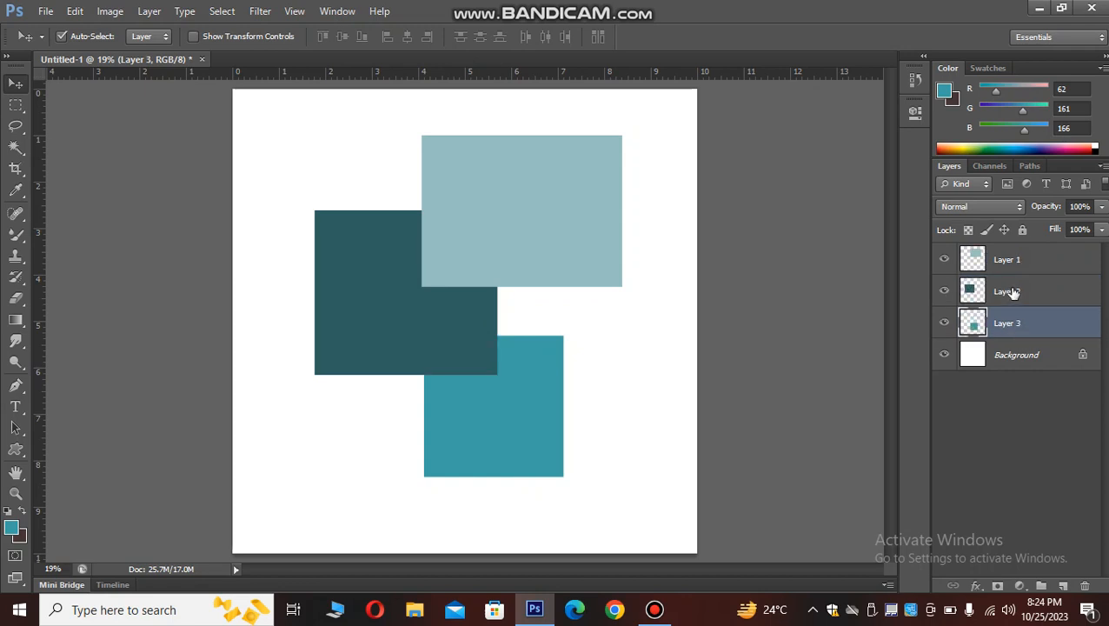
pyautogui.moveTo(1012, 294); pyautogui.dragTo(1008, 318)
pyautogui.moveTo(1021, 262); pyautogui.dragTo(1031, 315)
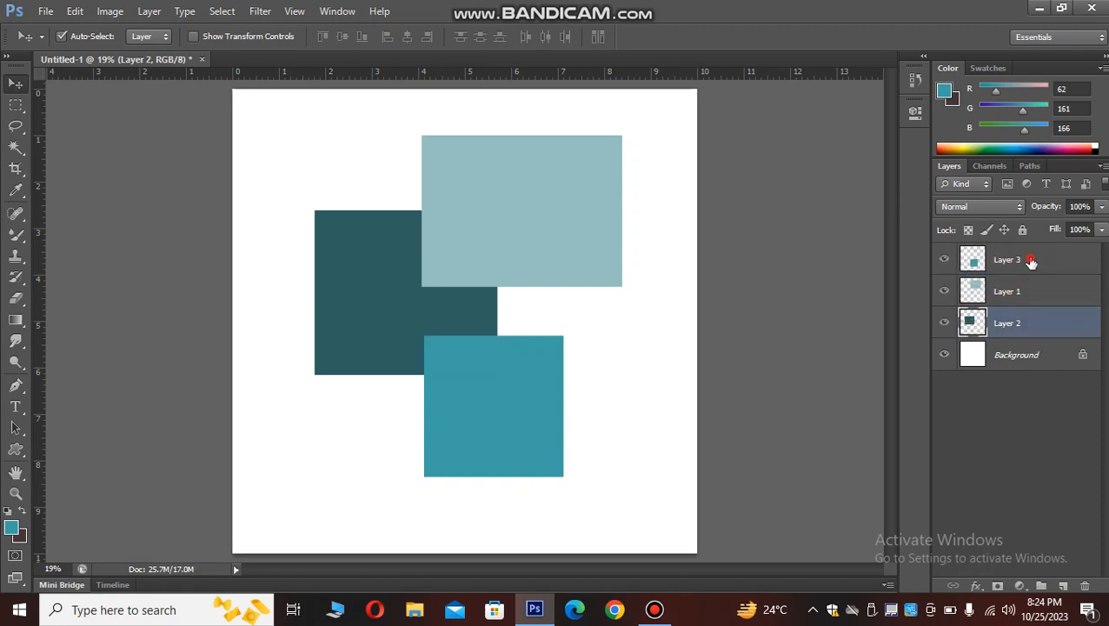
pyautogui.moveTo(1030, 261); pyautogui.dragTo(1028, 309)
pyautogui.moveTo(1021, 262); pyautogui.dragTo(1022, 310)
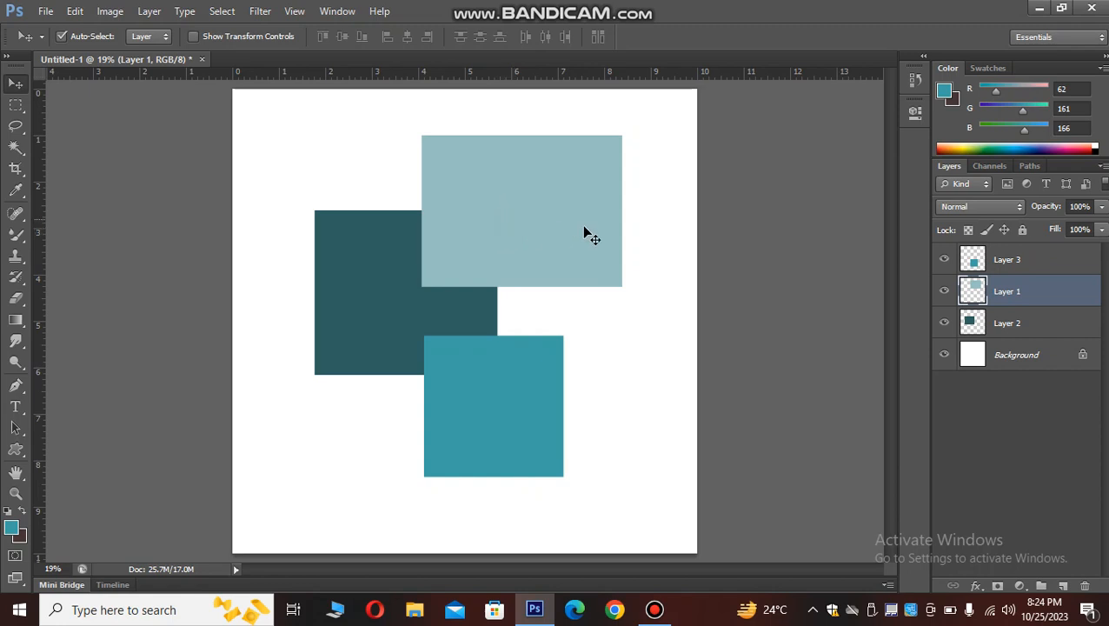
# Move the dark teal shape down-left, the light teal rectangle slightly up-left, and the mid-teal square up to overlap both
pyautogui.moveTo(510, 209); pyautogui.dragTo(568, 200)
pyautogui.moveTo(344, 295); pyautogui.dragTo(281, 425)
pyautogui.moveTo(477, 448); pyautogui.dragTo(400, 327)
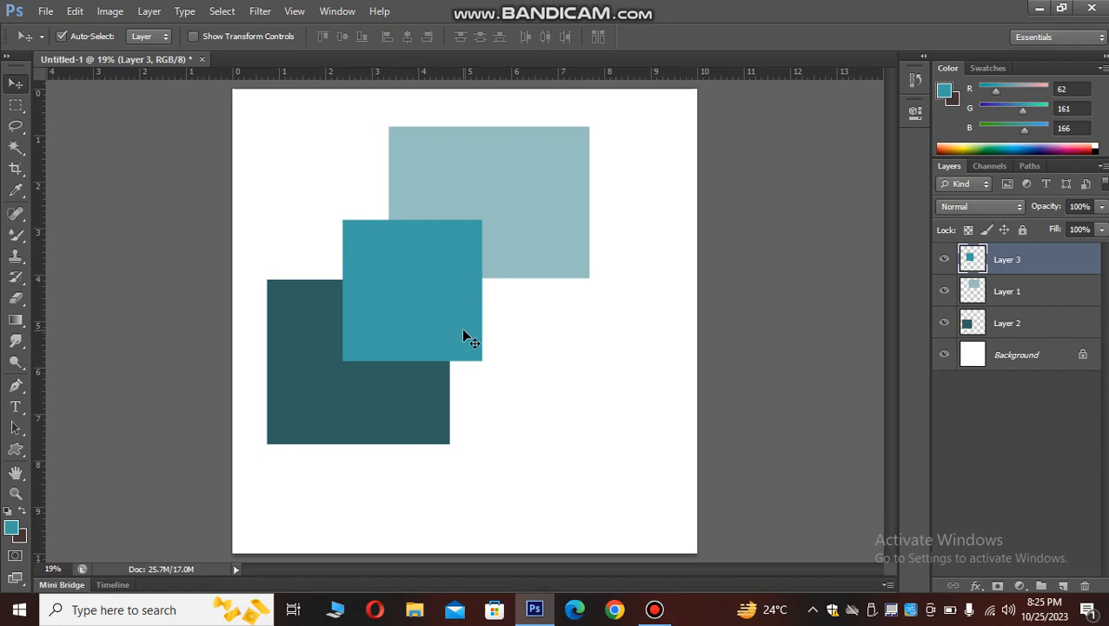
# Delete Layer 2 with the dark teal shape and Layer 1 with the light teal rectangle
pyautogui.click(1011, 326)
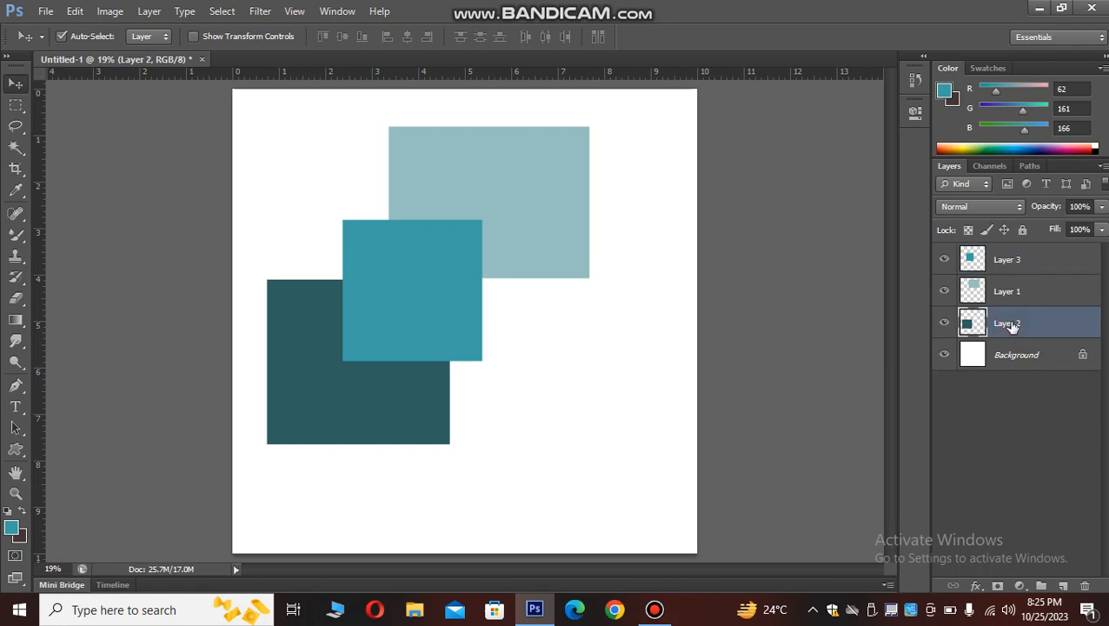
pyautogui.press('Delete')
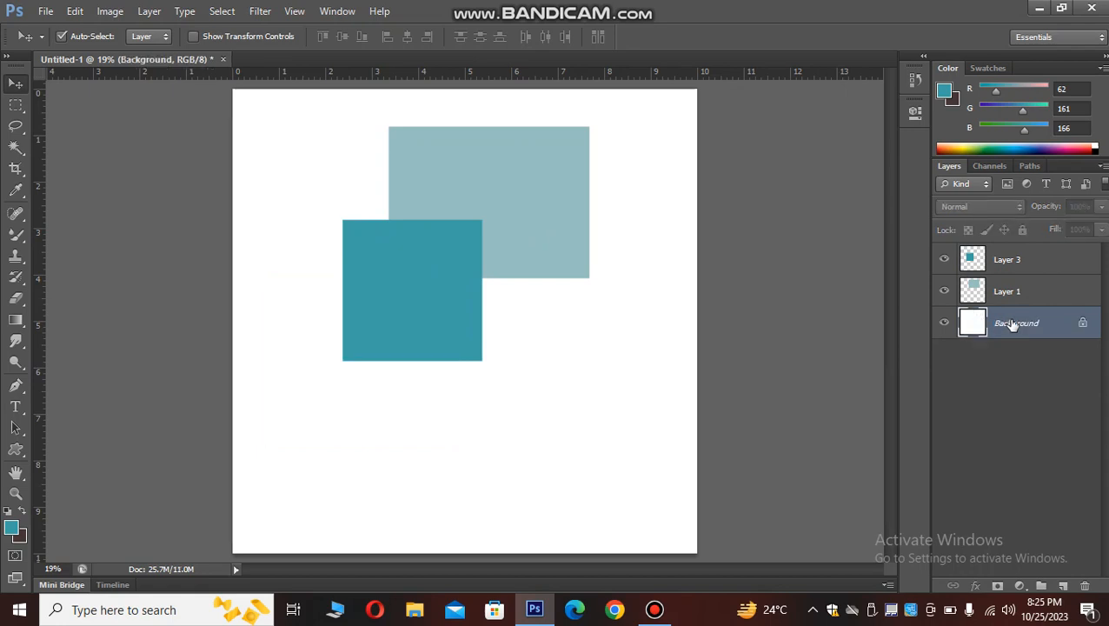
pyautogui.moveTo(1013, 290); pyautogui.dragTo(1084, 585)
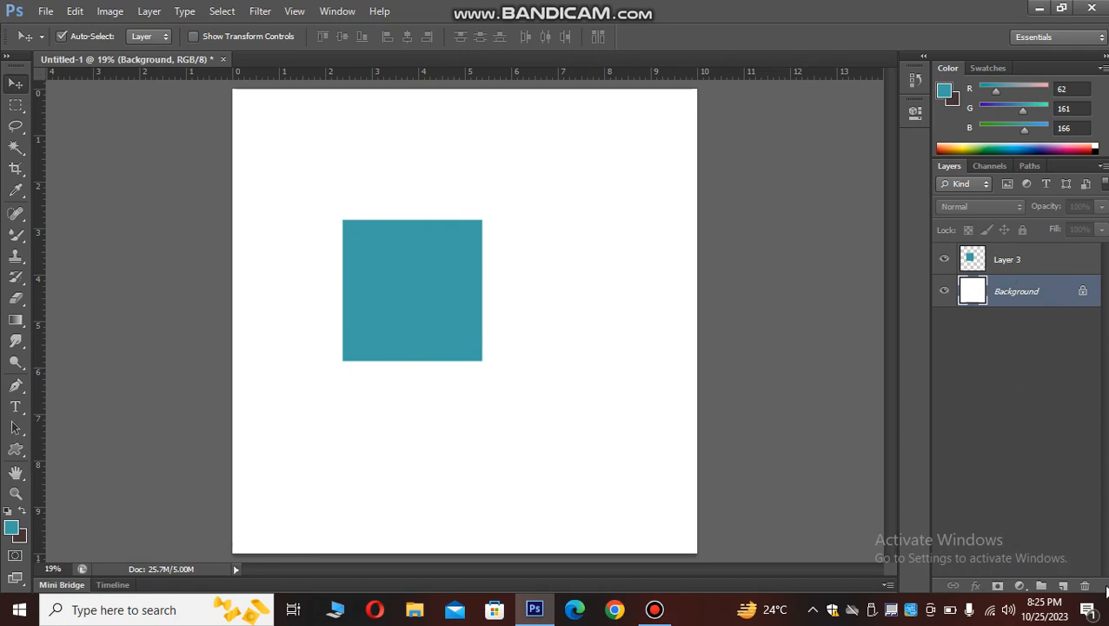
# Add four new empty layers directly above the Background layer
pyautogui.click(1063, 585)
pyautogui.click(1063, 585)
pyautogui.click(1063, 585)
pyautogui.click(1063, 585)
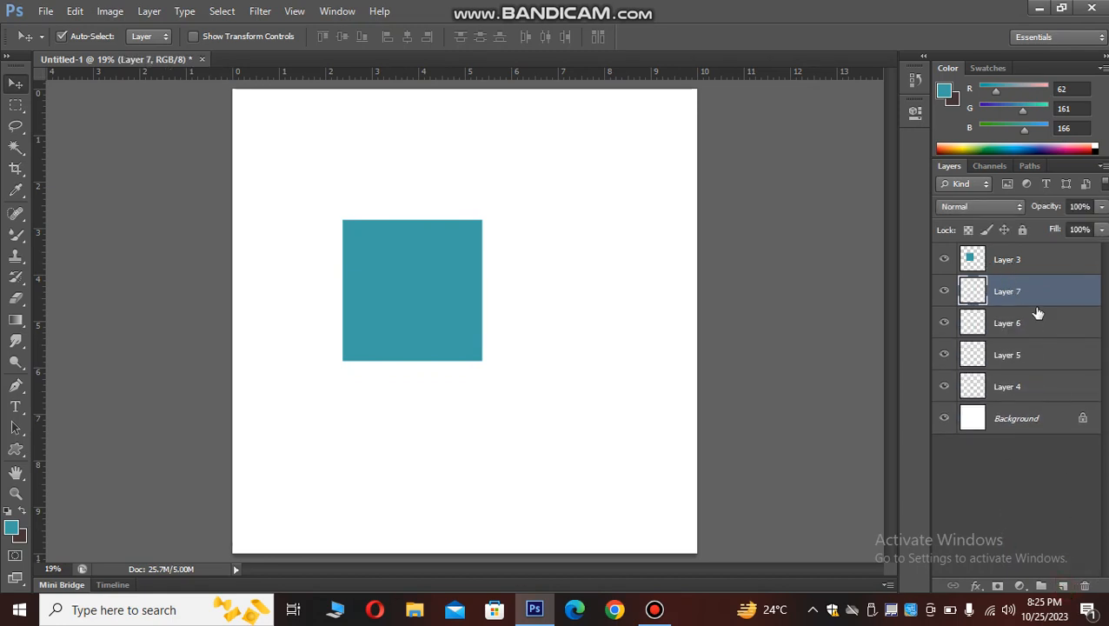
# Select every layer from Layer 4 up to Layer 3 and delete them together, keeping only the Background
pyautogui.click(1022, 395)
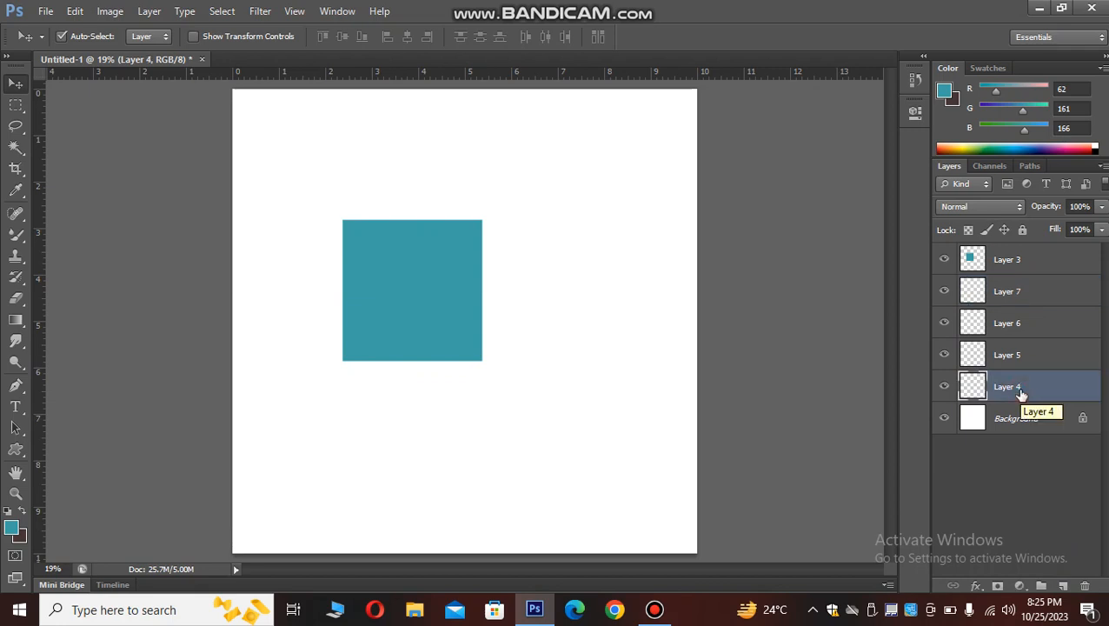
pyautogui.keyDown('shift'); pyautogui.click(1026, 260); pyautogui.keyUp('shift')
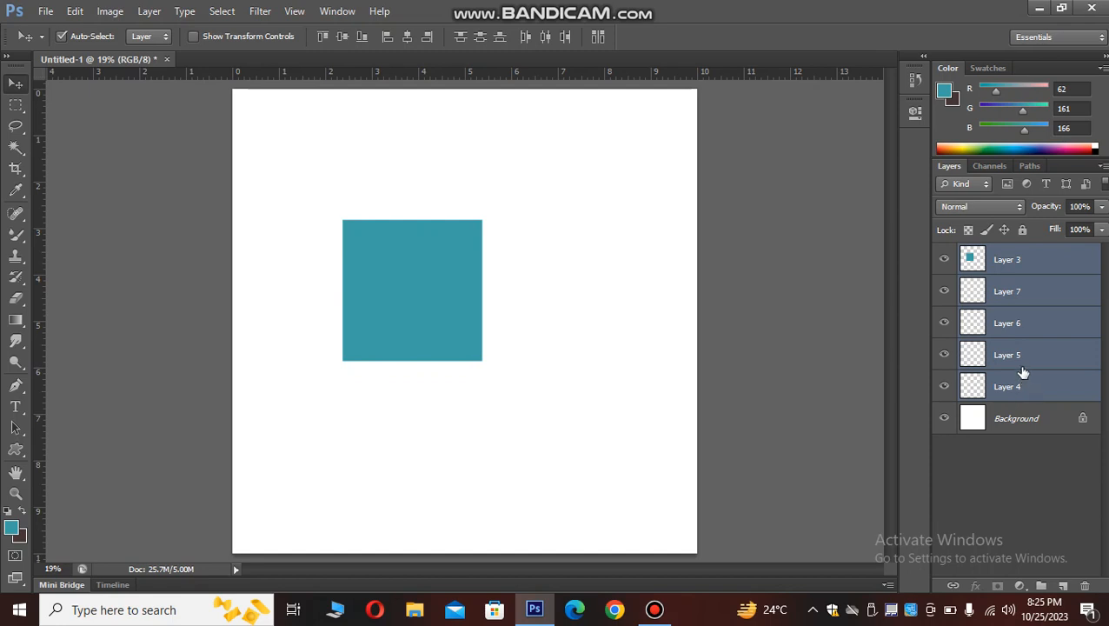
pyautogui.press('Delete')
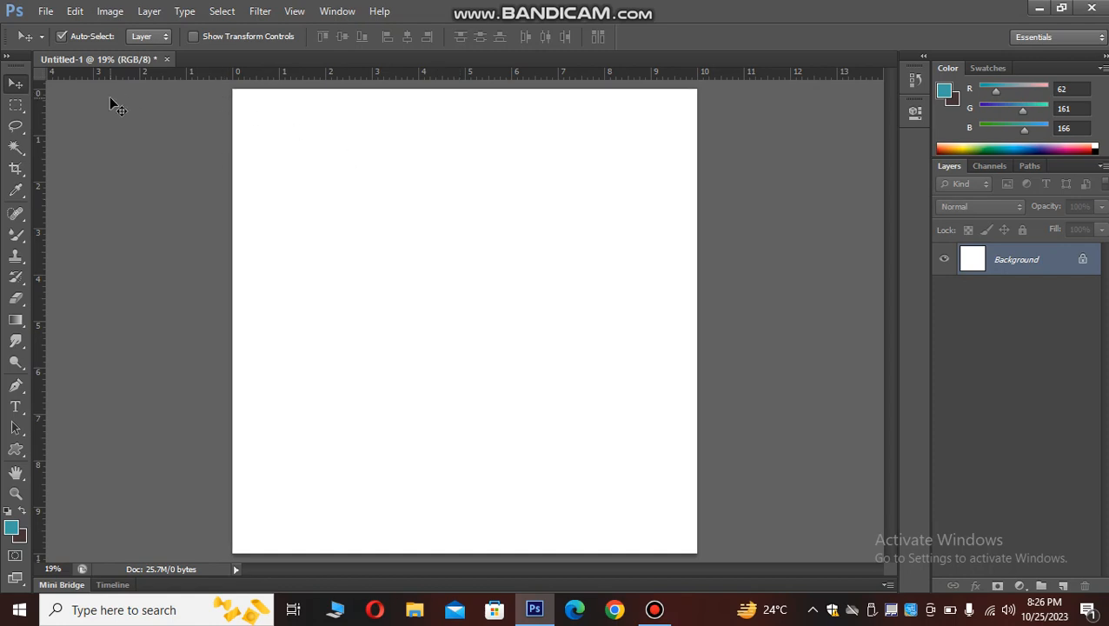
# Add a new layer, fill a square marquee selection in the canvas's upper-right area with the teal foreground color, and deselect
pyautogui.click(61, 35)
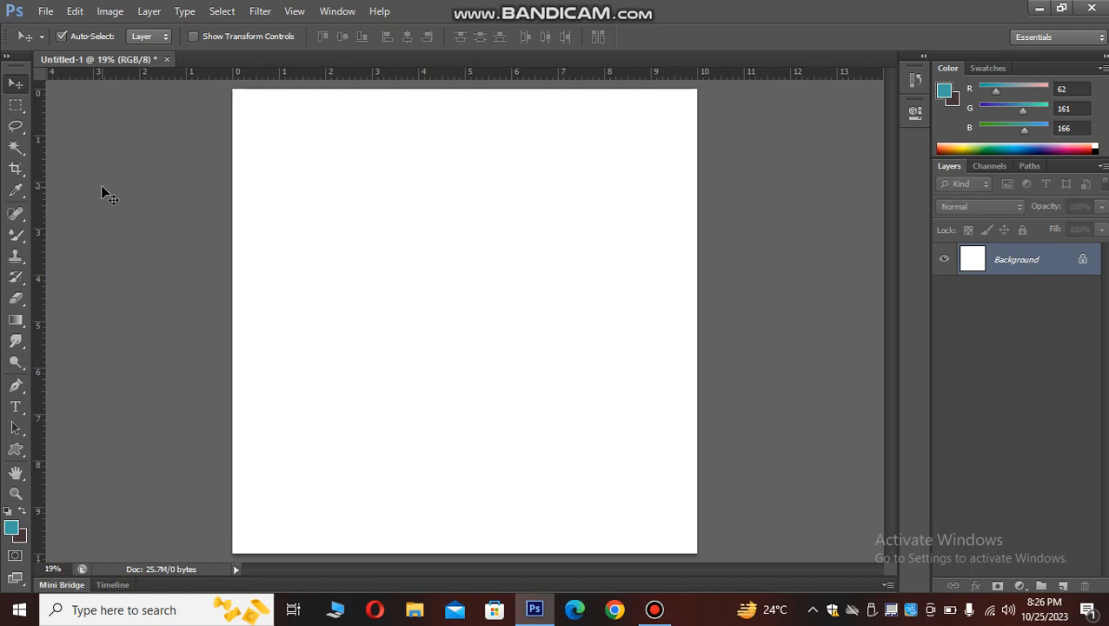
pyautogui.press('m')
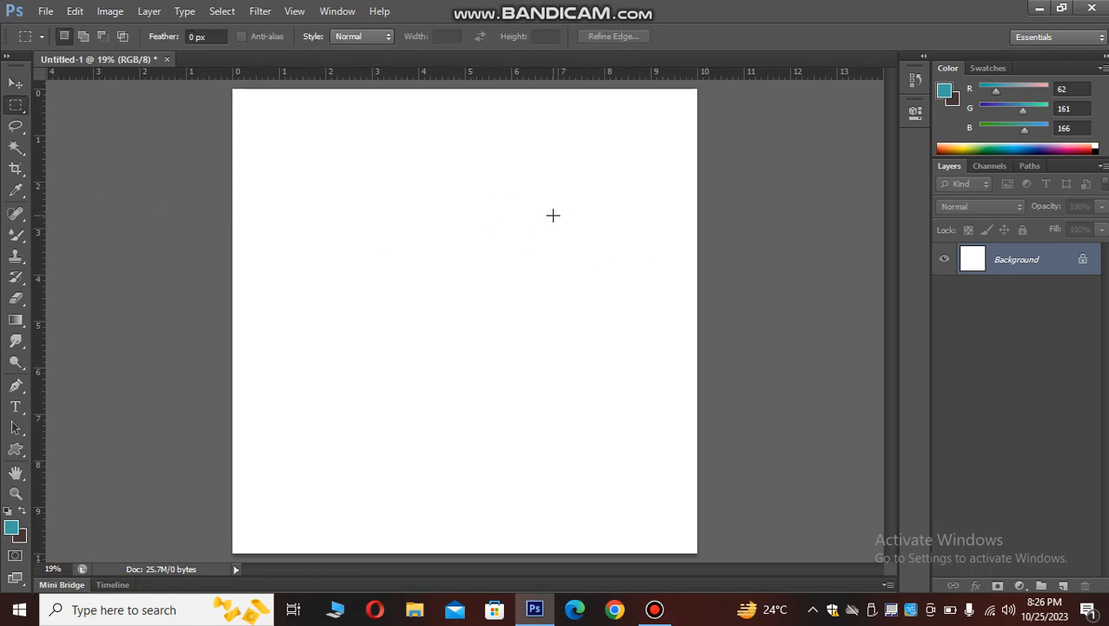
pyautogui.click(1061, 585)
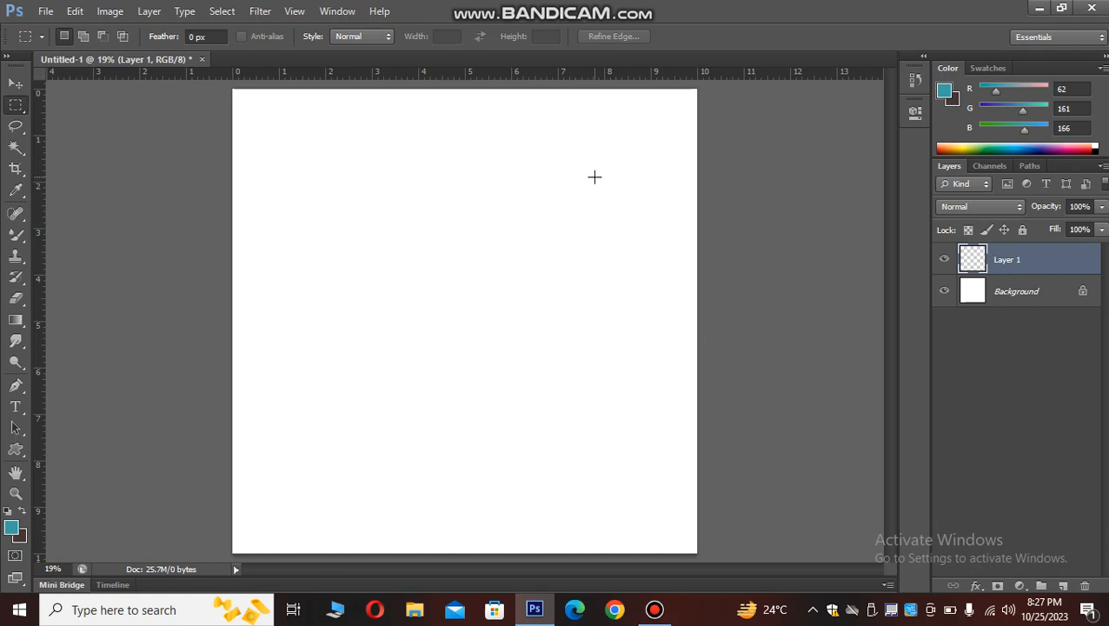
pyautogui.moveTo(595, 177); pyautogui.dragTo(452, 307)
pyautogui.click(452, 307)
pyautogui.hotkey('ctrl', 'z')
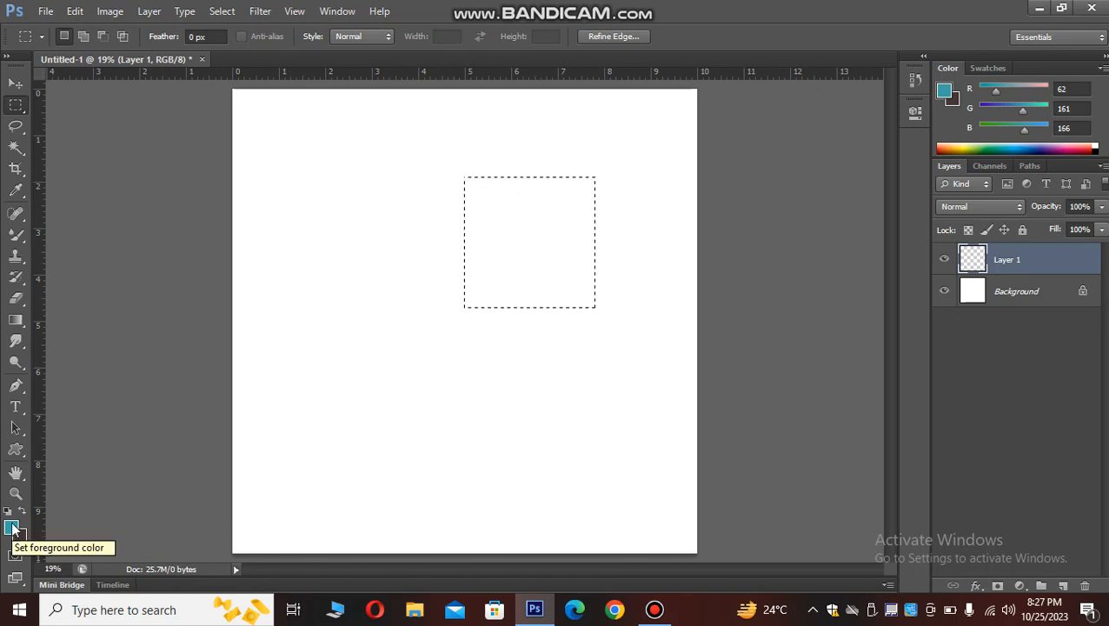
pyautogui.hotkey('alt', 'BackSpace')
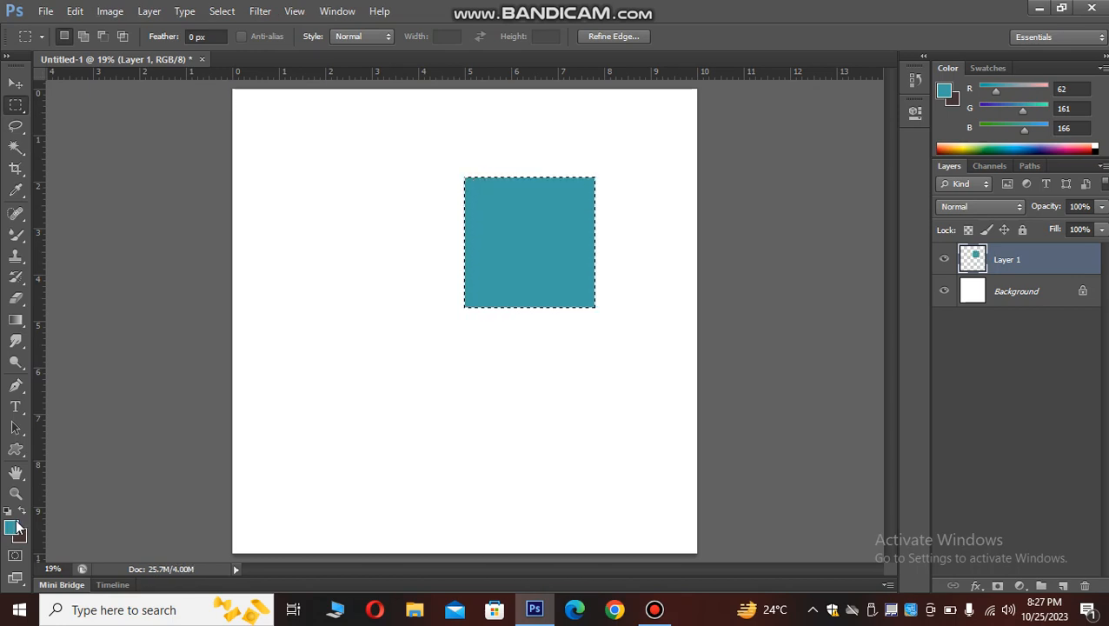
pyautogui.hotkey('ctrl', 'd')
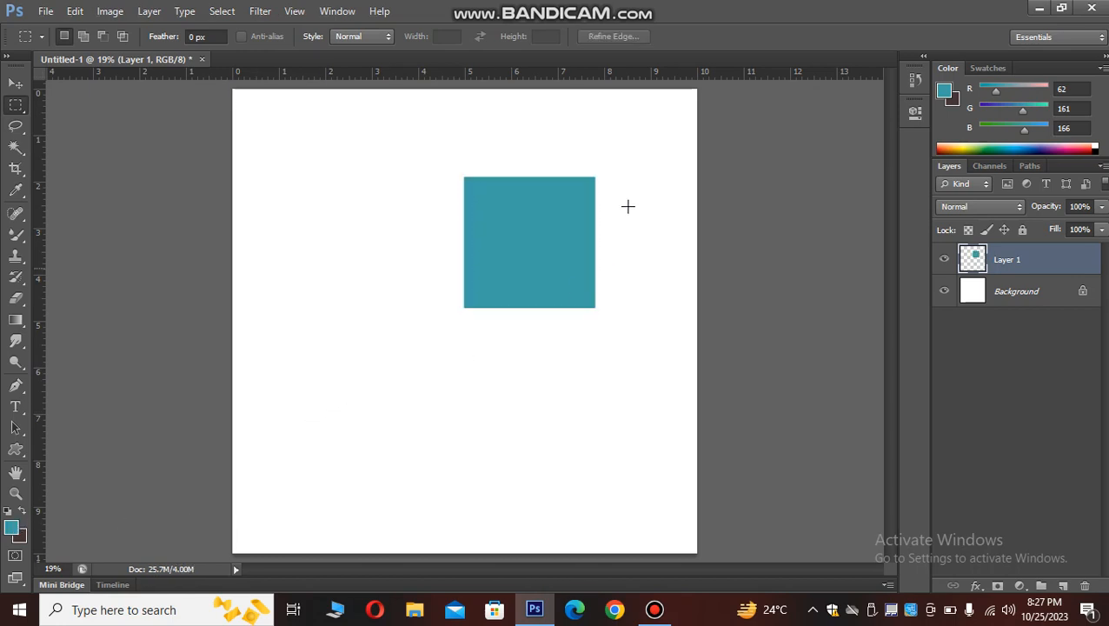
# On a new layer, fill a square selection overlapping the teal square's lower-left corner with the dark brown background color, and deselect
pyautogui.moveTo(513, 258); pyautogui.dragTo(306, 423)
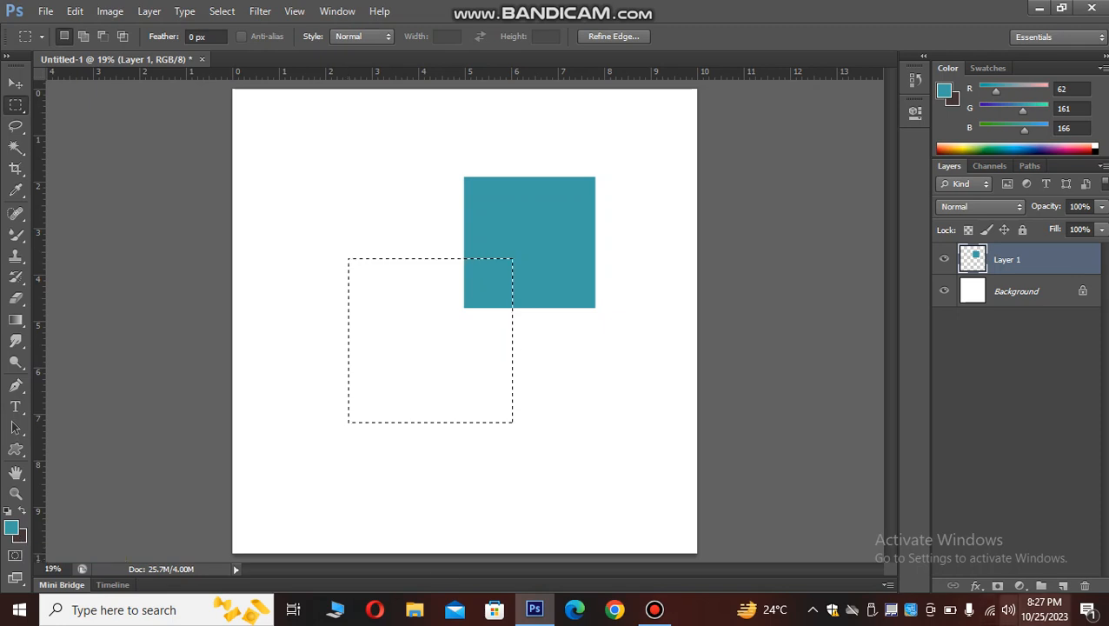
pyautogui.click(1064, 588)
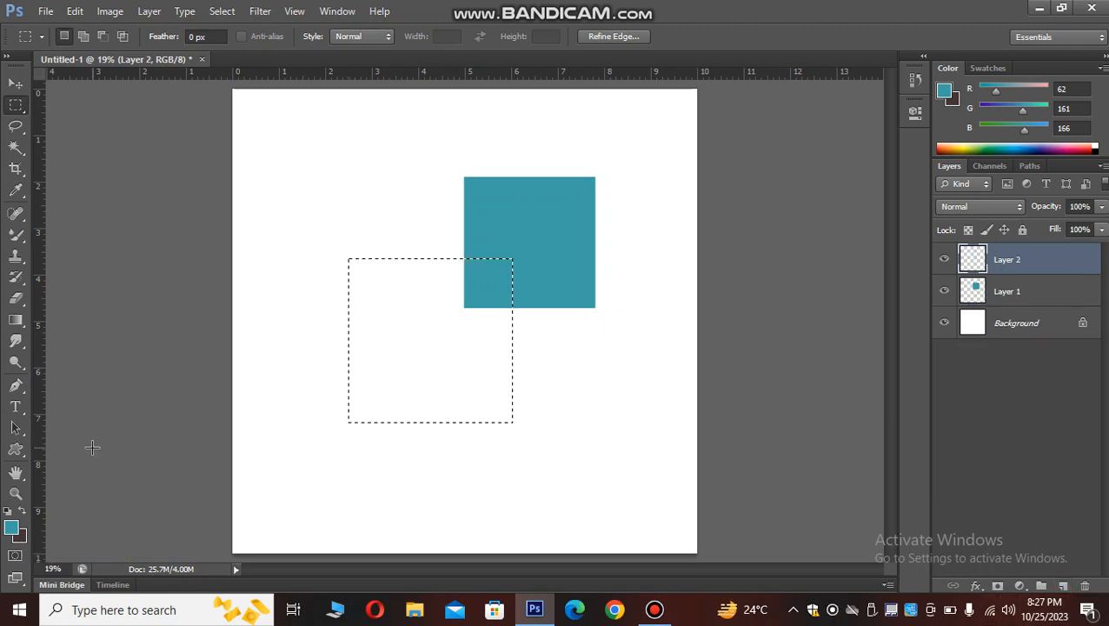
pyautogui.hotkey('ctrl', 'BackSpace')
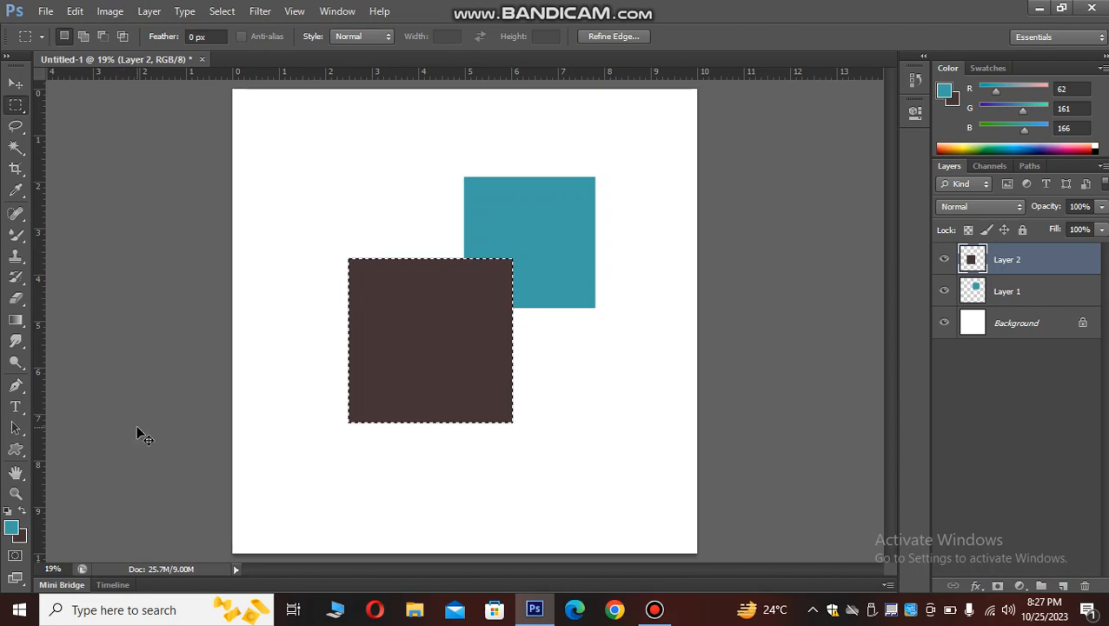
pyautogui.hotkey('ctrl', 'd')
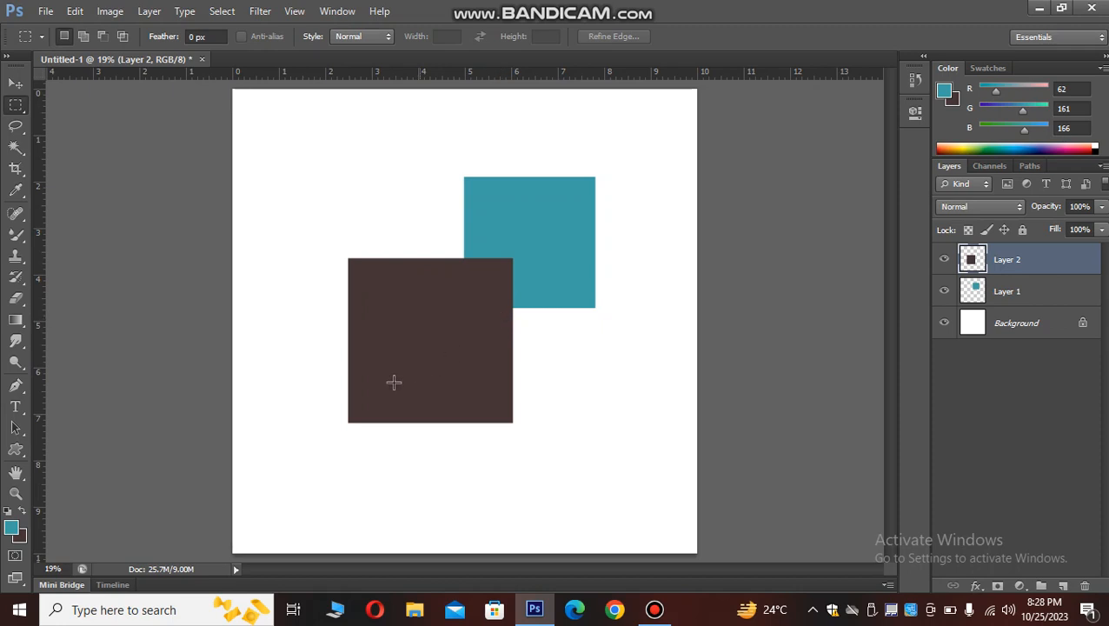
# Set the background color to white (ffffff)
pyautogui.click(24, 536)
pyautogui.moveTo(809, 269)
pyautogui.mouseDown()
pyautogui.moveTo(750, 234)
pyautogui.moveTo(739, 211)
pyautogui.mouseUp()
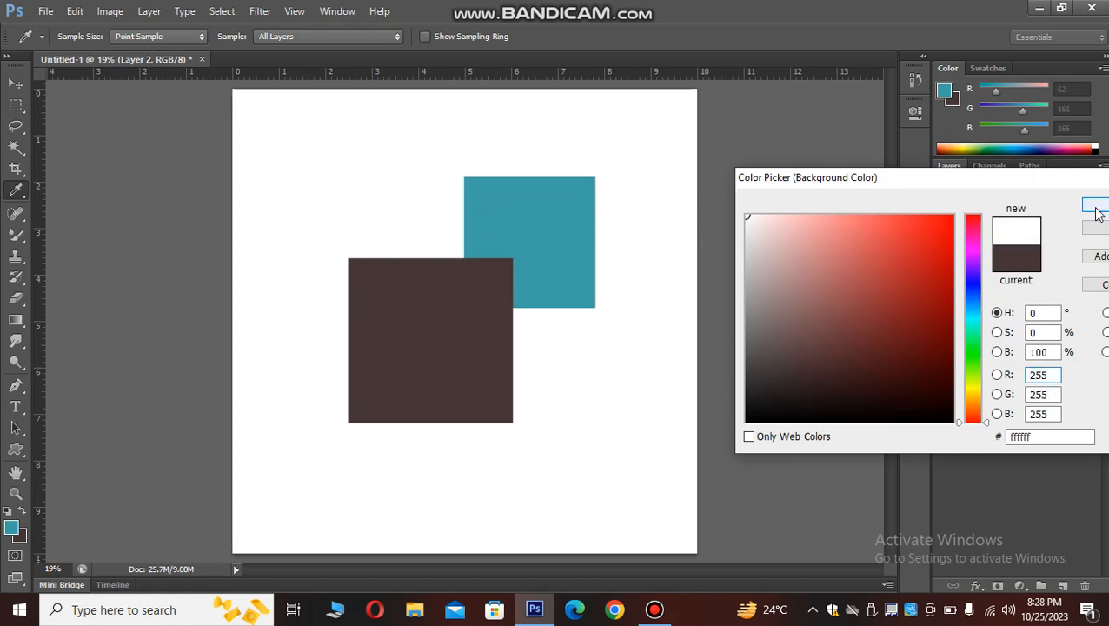
pyautogui.click(1094, 207)
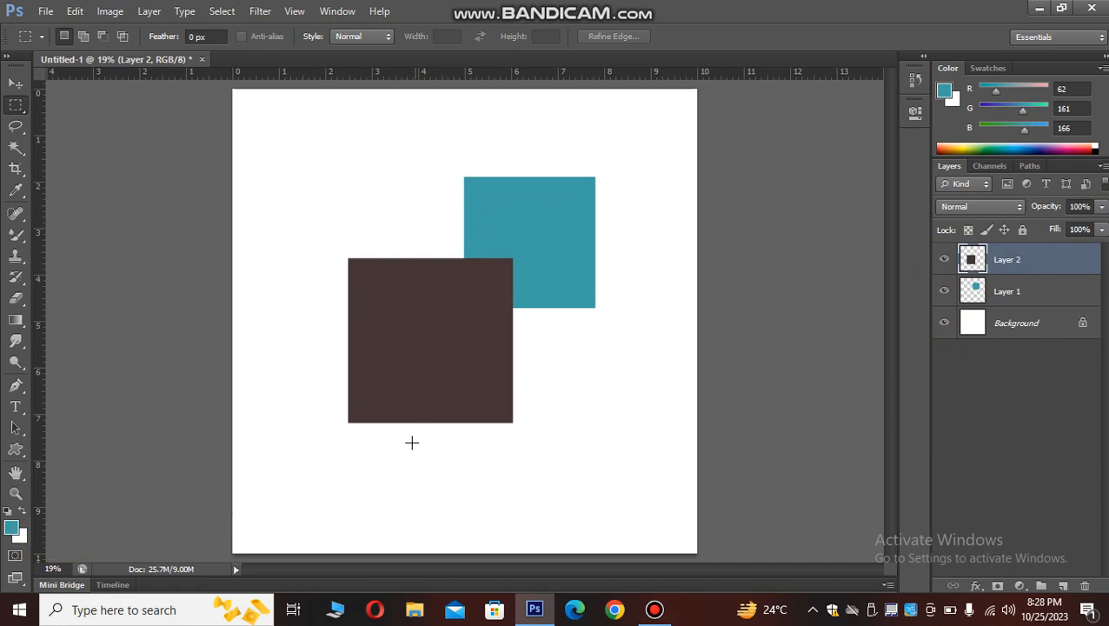
# Delete the dark brown square's layer and the teal square's layer, keeping only the Background
pyautogui.press('v')
pyautogui.click(424, 405)
pyautogui.press('Delete')
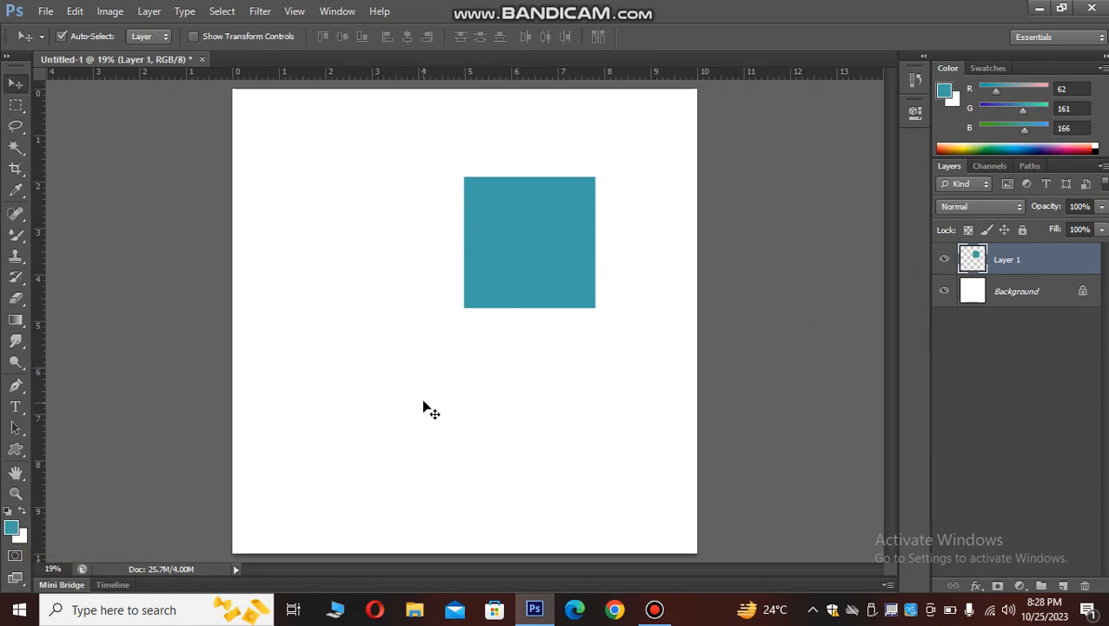
pyautogui.press('Delete')
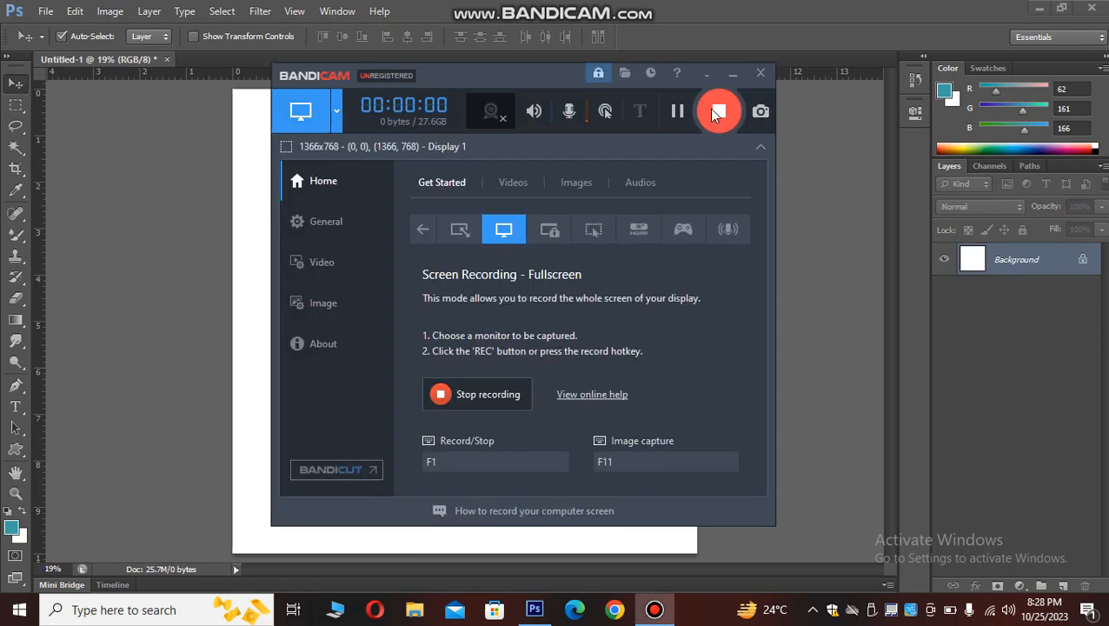
pyautogui.click(654, 609)
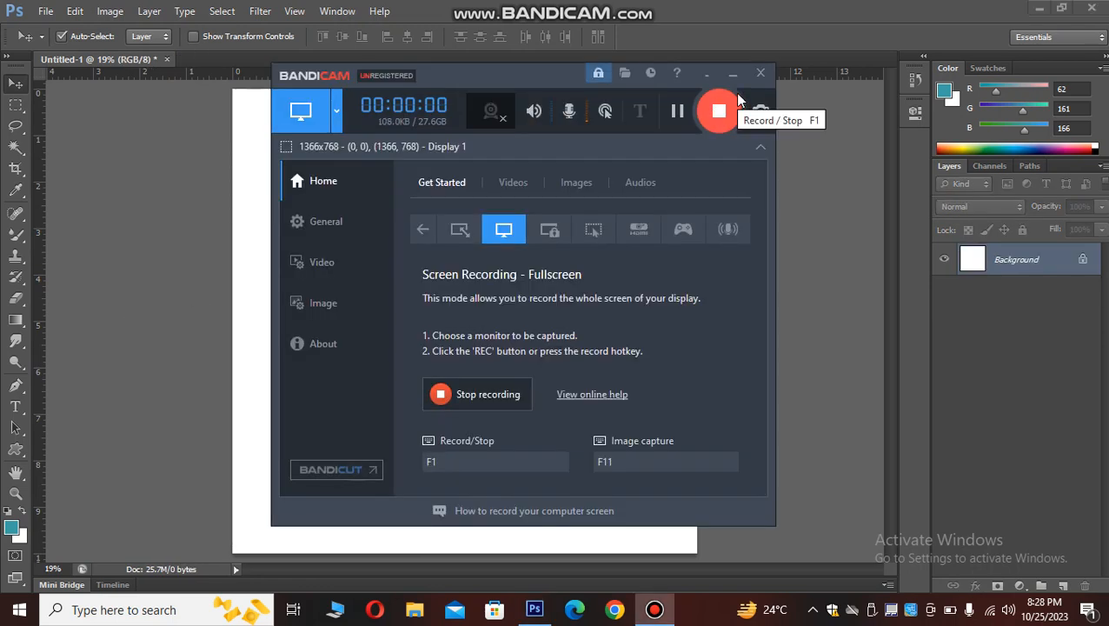
pyautogui.click(733, 74)
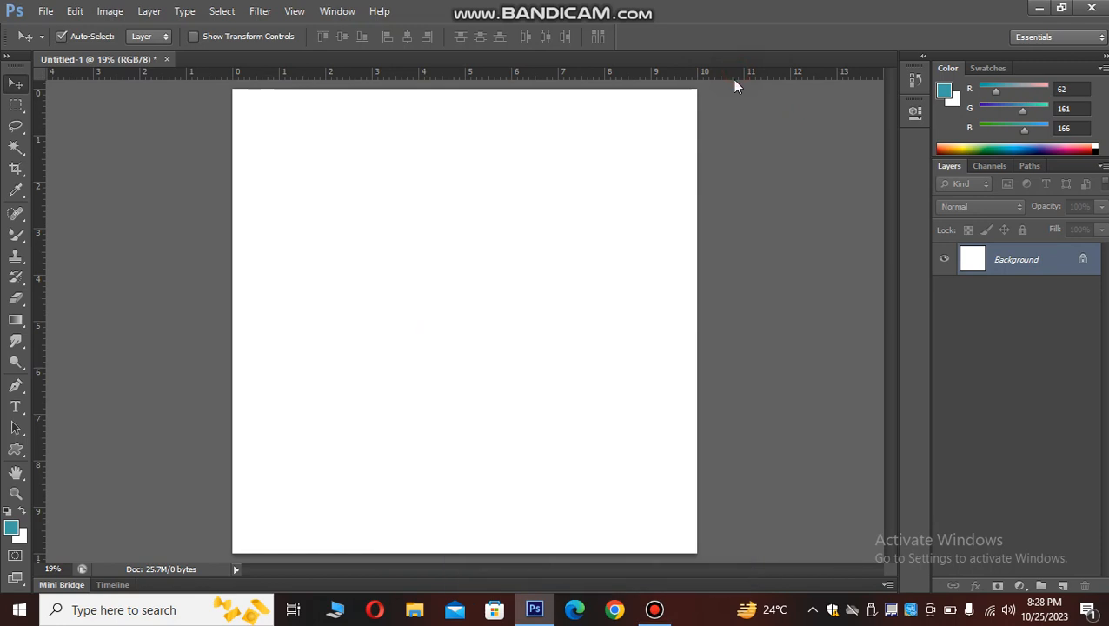
# Draw a square marquee selection about 3.3 in wide in the canvas's upper-middle area and add a new layer
pyautogui.press('m')
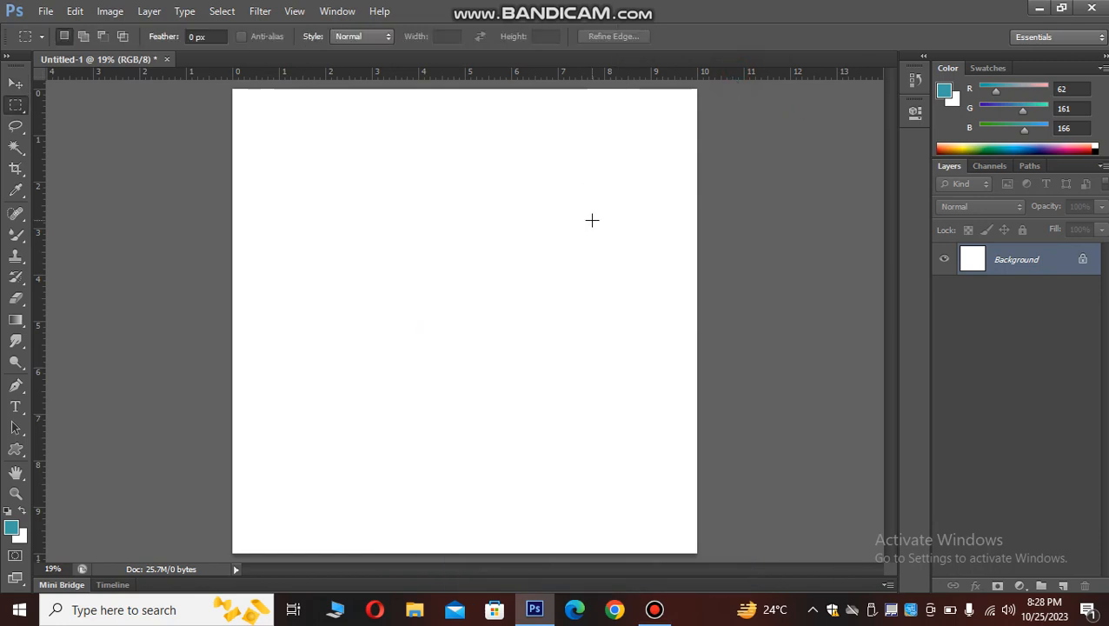
pyautogui.moveTo(579, 178); pyautogui.dragTo(425, 331)
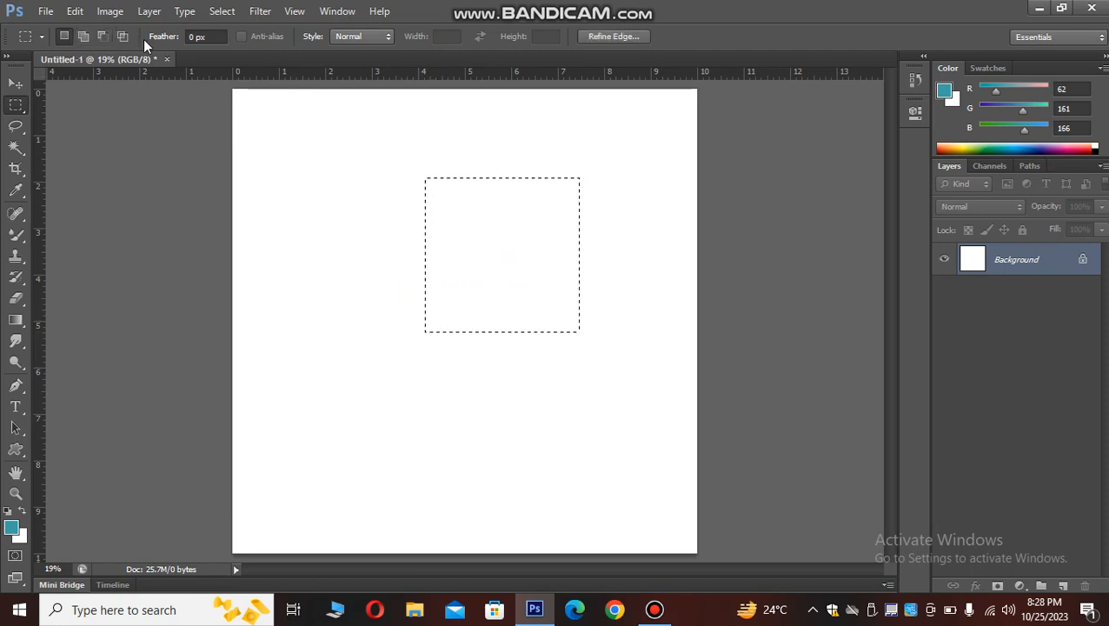
pyautogui.click(1061, 586)
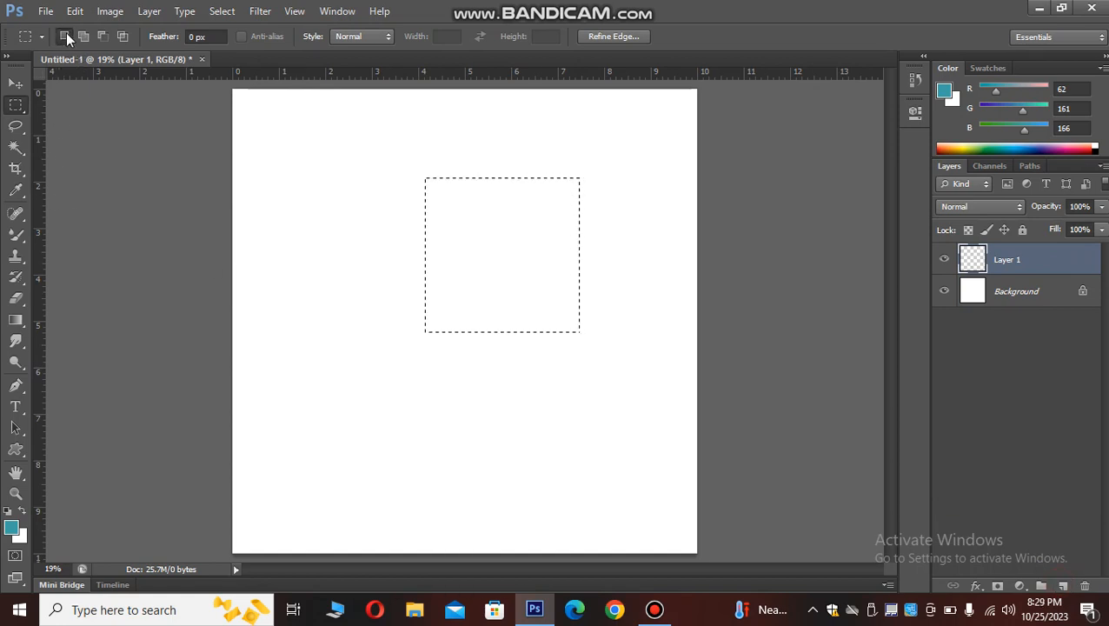
# In new-selection mode, draw a series of rectangular marquees around the canvas, each replacing the previous one, ending below the centre
pyautogui.moveTo(386, 149); pyautogui.dragTo(329, 233)
pyautogui.moveTo(510, 222); pyautogui.dragTo(388, 332)
pyautogui.click(605, 165)
pyautogui.moveTo(613, 159); pyautogui.dragTo(415, 252)
pyautogui.moveTo(594, 366); pyautogui.dragTo(418, 497)
pyautogui.moveTo(452, 147); pyautogui.dragTo(318, 318)
pyautogui.moveTo(603, 192); pyautogui.dragTo(482, 350)
pyautogui.moveTo(416, 264); pyautogui.dragTo(322, 361)
pyautogui.moveTo(578, 325); pyautogui.dragTo(371, 453)
pyautogui.moveTo(514, 135); pyautogui.dragTo(366, 270)
pyautogui.moveTo(645, 314); pyautogui.dragTo(440, 436)
pyautogui.moveTo(470, 208); pyautogui.dragTo(345, 332)
pyautogui.moveTo(547, 341); pyautogui.dragTo(409, 470)
# In add-to-selection mode, extend the lower-middle marquee with overlapping rectangles spreading toward all sides of the canvas
pyautogui.click(85, 38)
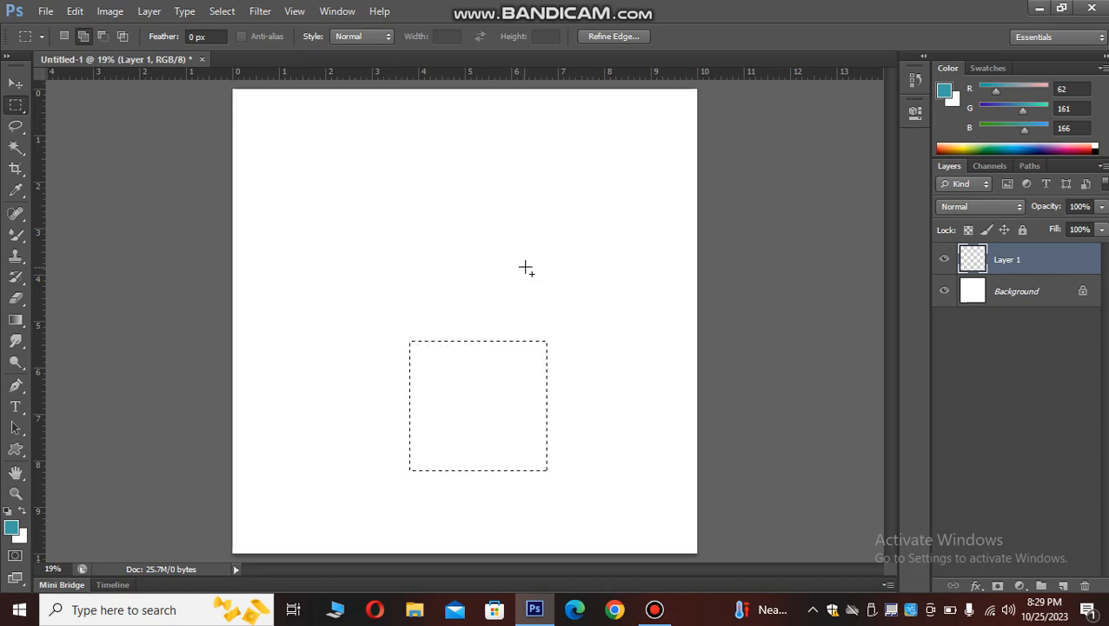
pyautogui.moveTo(525, 267); pyautogui.dragTo(376, 391)
pyautogui.moveTo(412, 232); pyautogui.dragTo(316, 331)
pyautogui.moveTo(600, 255); pyautogui.dragTo(479, 358)
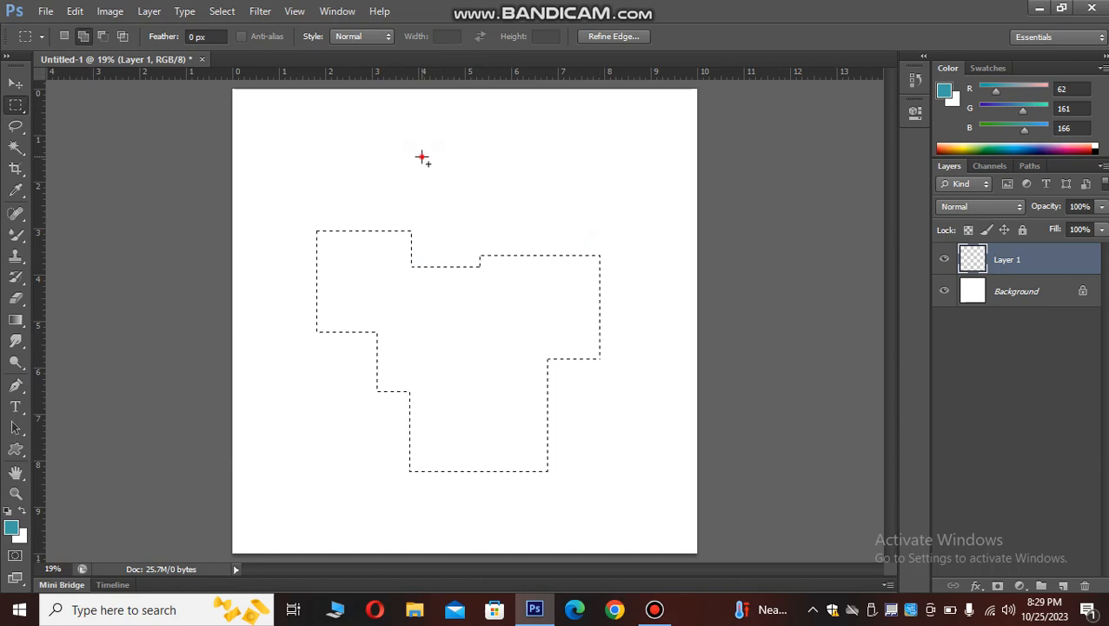
pyautogui.moveTo(422, 156); pyautogui.dragTo(274, 247)
pyautogui.moveTo(575, 443); pyautogui.dragTo(476, 522)
pyautogui.moveTo(394, 361); pyautogui.dragTo(306, 421)
pyautogui.moveTo(688, 220); pyautogui.dragTo(580, 320)
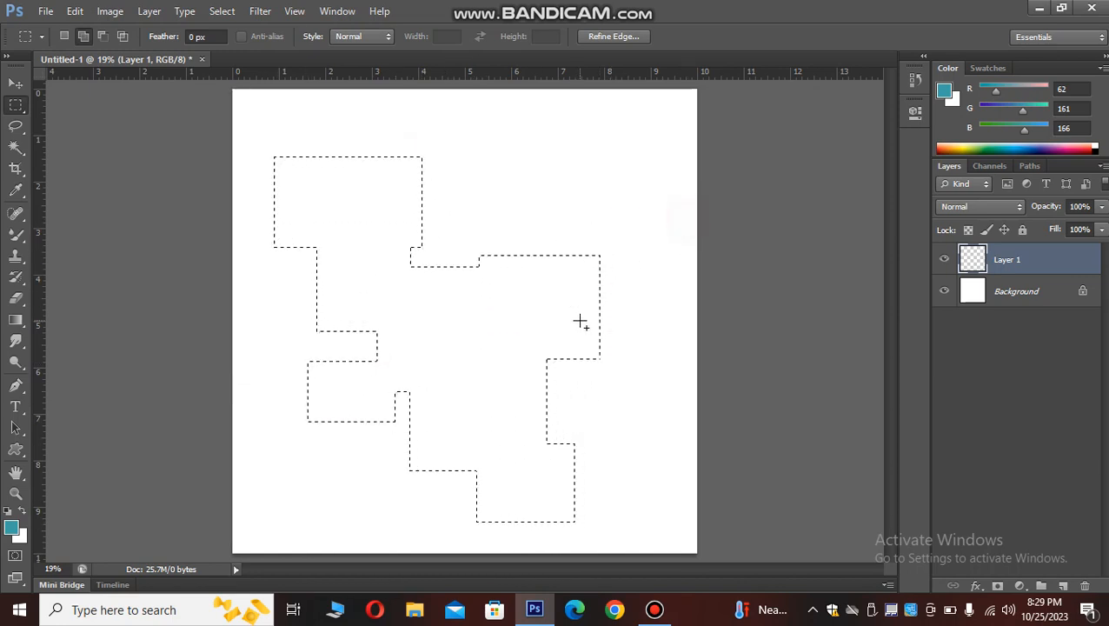
pyautogui.moveTo(455, 114); pyautogui.dragTo(355, 201)
pyautogui.moveTo(618, 181); pyautogui.dragTo(559, 252)
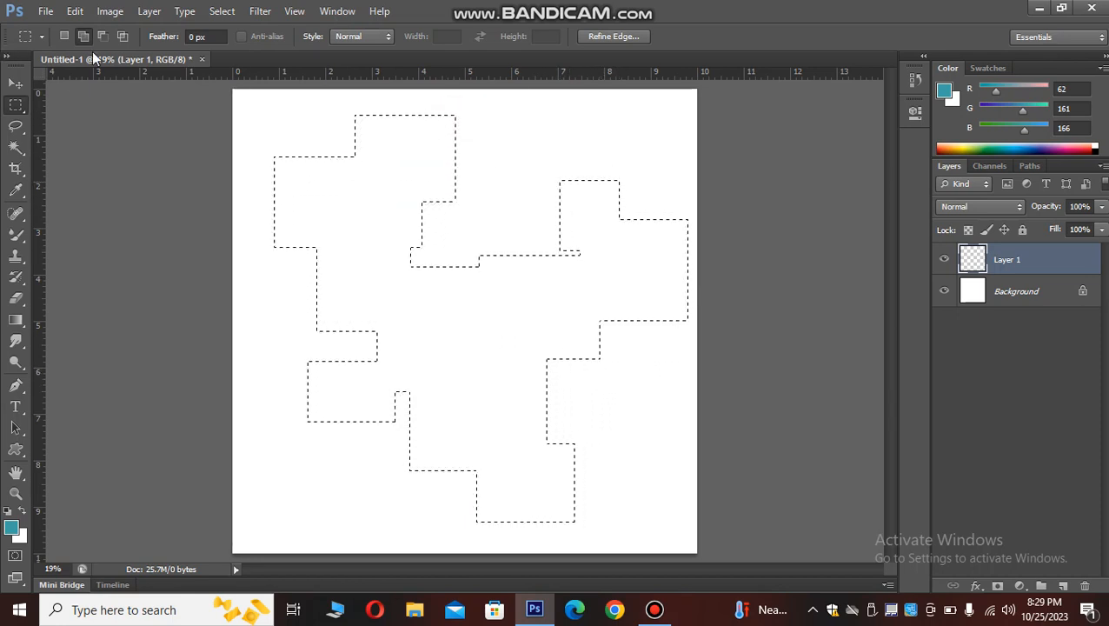
# Return to new-selection mode, discard the combined selection, and draw a single square marquee about 2.8 in wide right of the centre
pyautogui.click(63, 35)
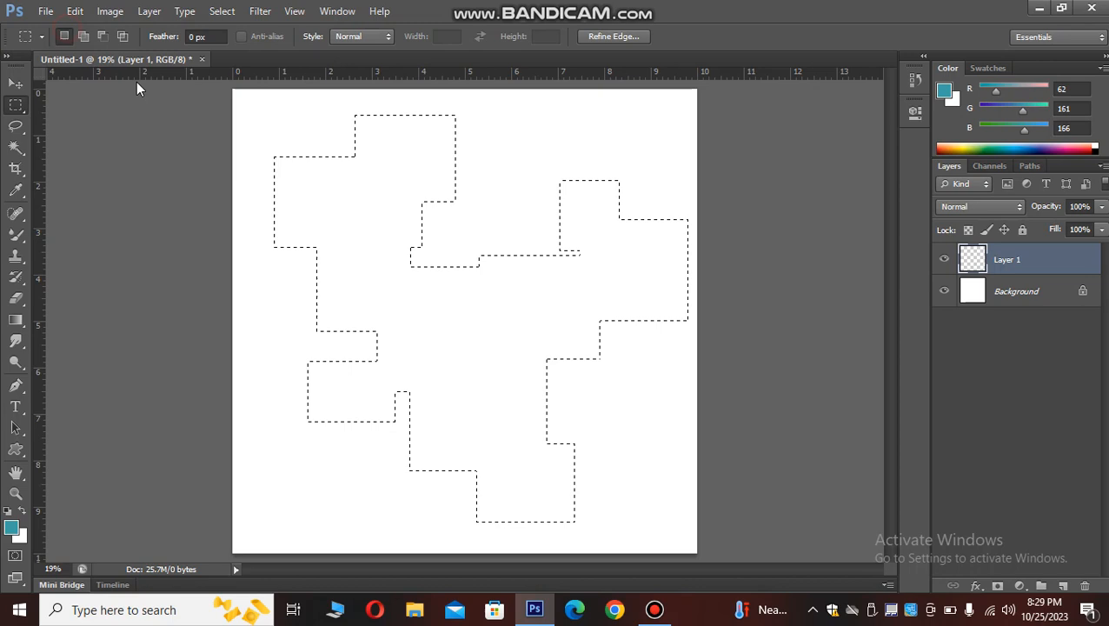
pyautogui.click(363, 201)
pyautogui.moveTo(596, 215); pyautogui.dragTo(435, 349)
# Temporarily add to the square selection, extending it with overlapping rectangles out to the canvas's left and right edges
pyautogui.press('shift')
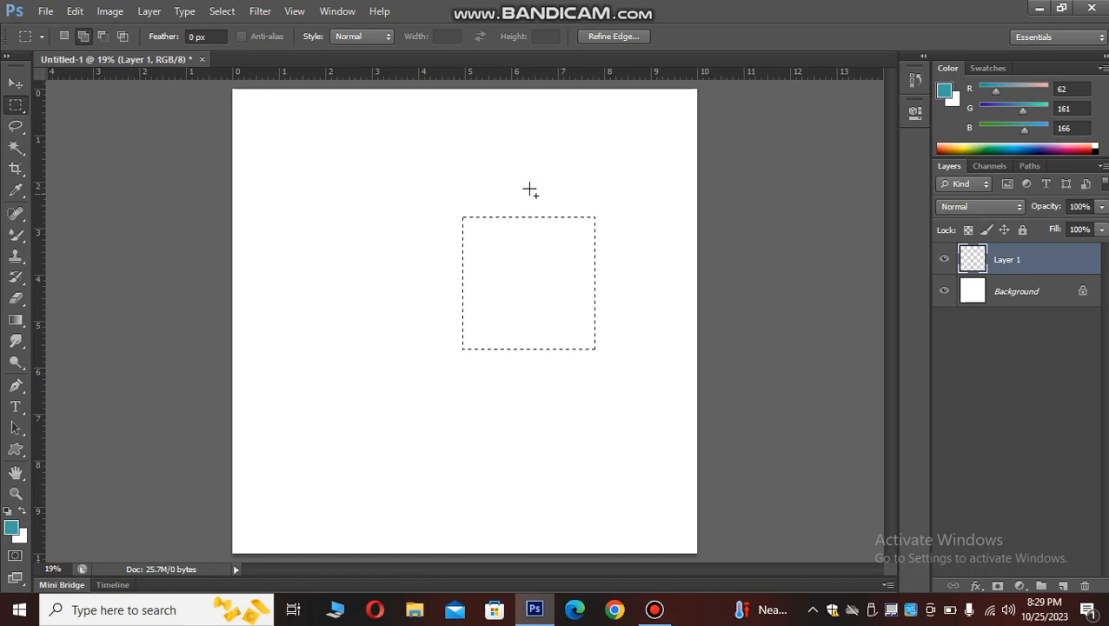
pyautogui.moveTo(531, 186); pyautogui.dragTo(422, 275)
pyautogui.moveTo(457, 137); pyautogui.dragTo(383, 220)
pyautogui.moveTo(600, 326); pyautogui.dragTo(541, 400)
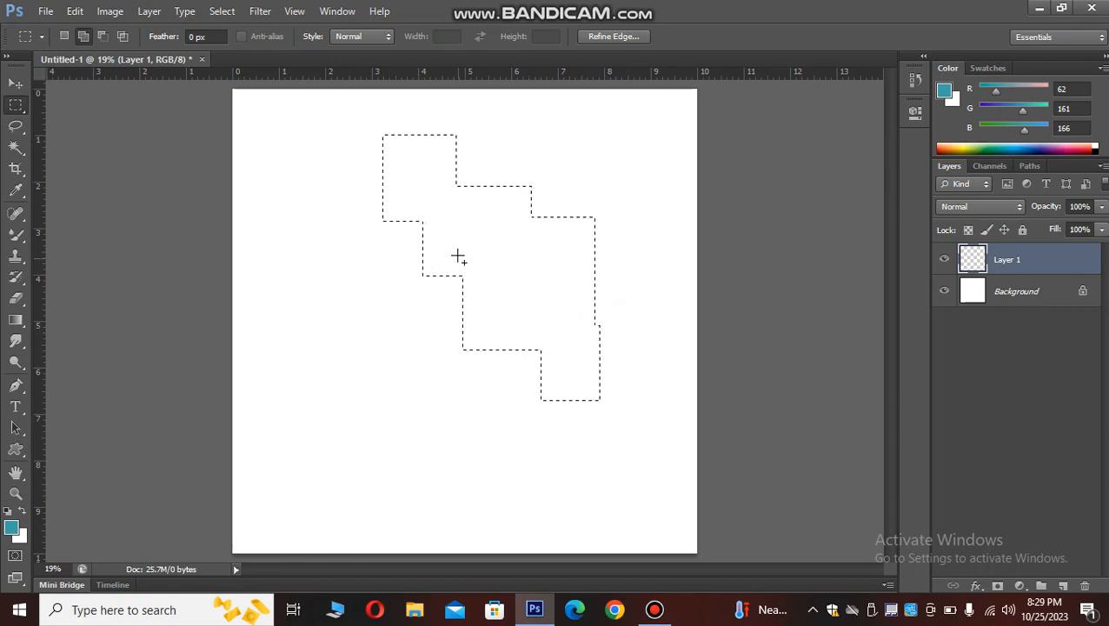
pyautogui.moveTo(458, 255); pyautogui.dragTo(283, 330)
pyautogui.moveTo(669, 182); pyautogui.dragTo(544, 272)
pyautogui.moveTo(409, 98); pyautogui.dragTo(301, 176)
pyautogui.moveTo(564, 383); pyautogui.dragTo(485, 437)
pyautogui.moveTo(626, 401); pyautogui.dragTo(531, 510)
pyautogui.moveTo(485, 406); pyautogui.dragTo(376, 466)
pyautogui.moveTo(429, 307); pyautogui.dragTo(346, 361)
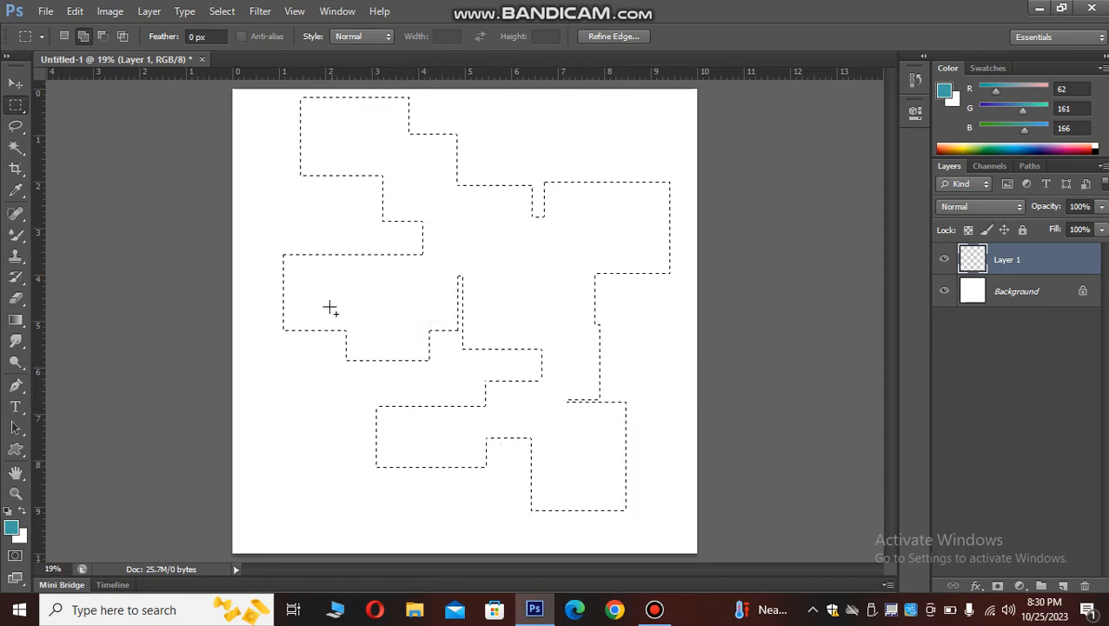
pyautogui.moveTo(304, 280); pyautogui.dragTo(217, 318)
pyautogui.click(684, 148)
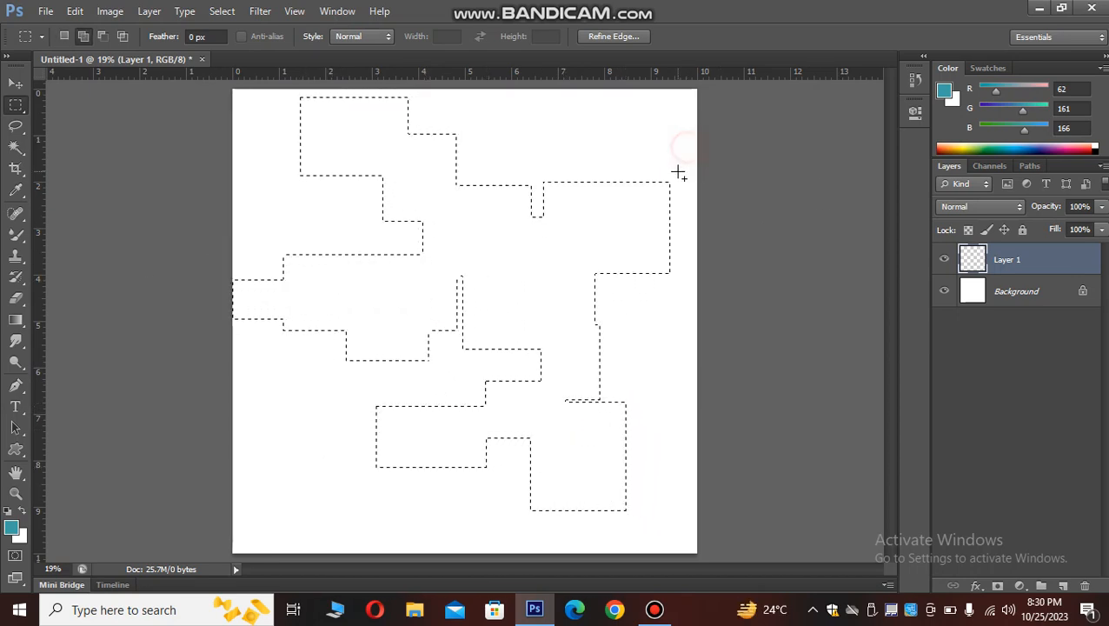
pyautogui.moveTo(687, 153); pyautogui.dragTo(650, 193)
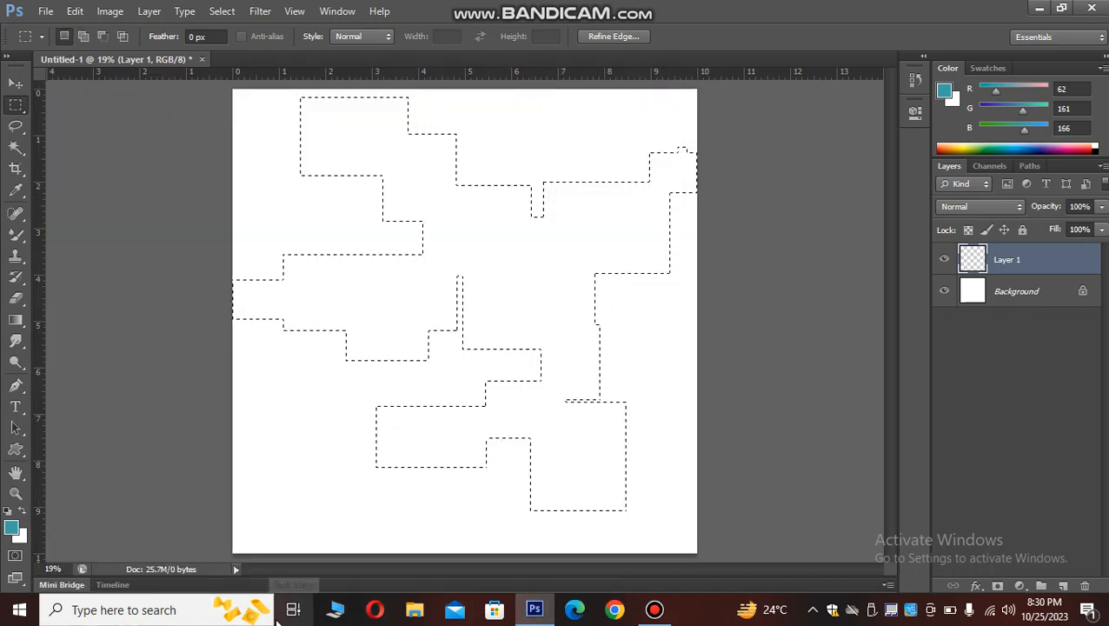
# Fill the combined selection with the teal foreground color, and clear that fill from Layer 1 while keeping the selection
pyautogui.hotkey('alt', 'BackSpace')
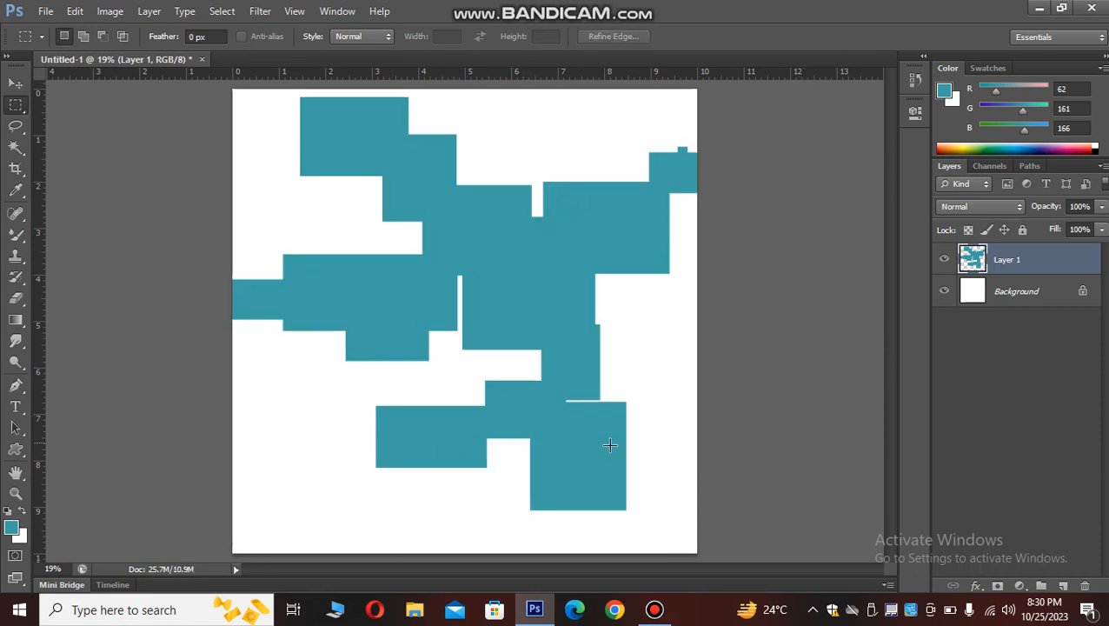
pyautogui.press('Delete')
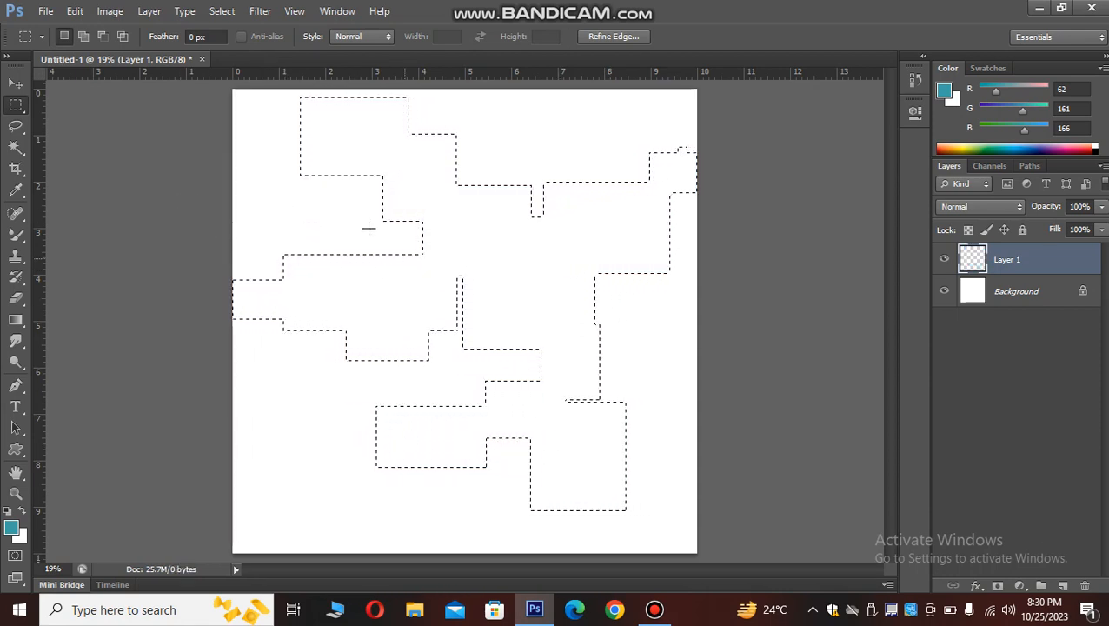
# In subtract-from-selection mode, cut rectangular pieces out of the combined selection's upper-middle, left, right and lower parts
pyautogui.click(102, 38)
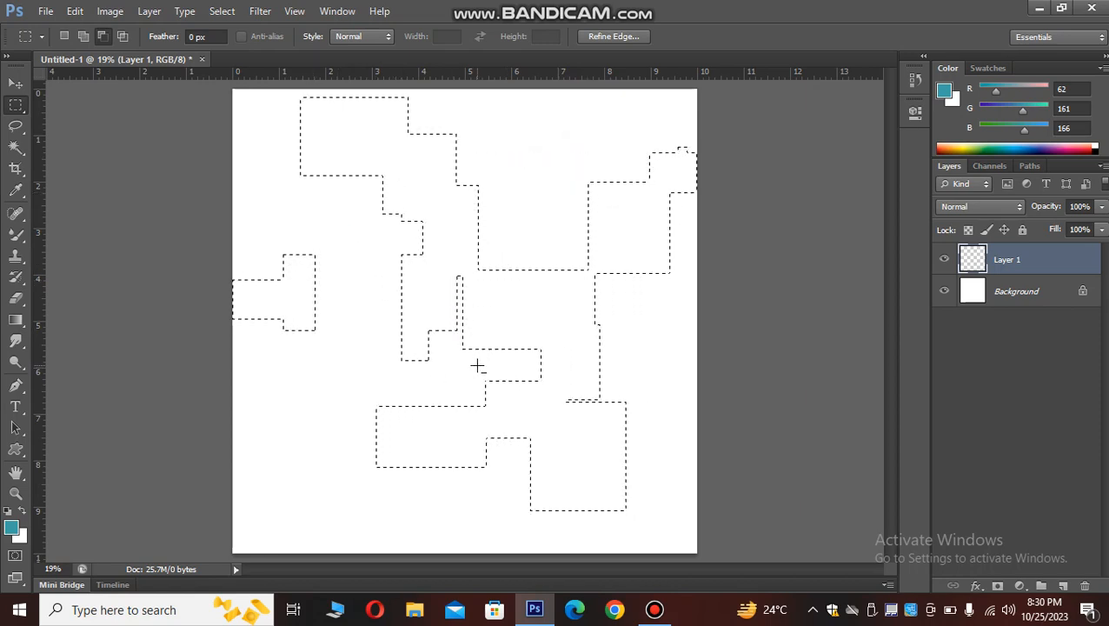
pyautogui.moveTo(640, 328); pyautogui.dragTo(598, 363)
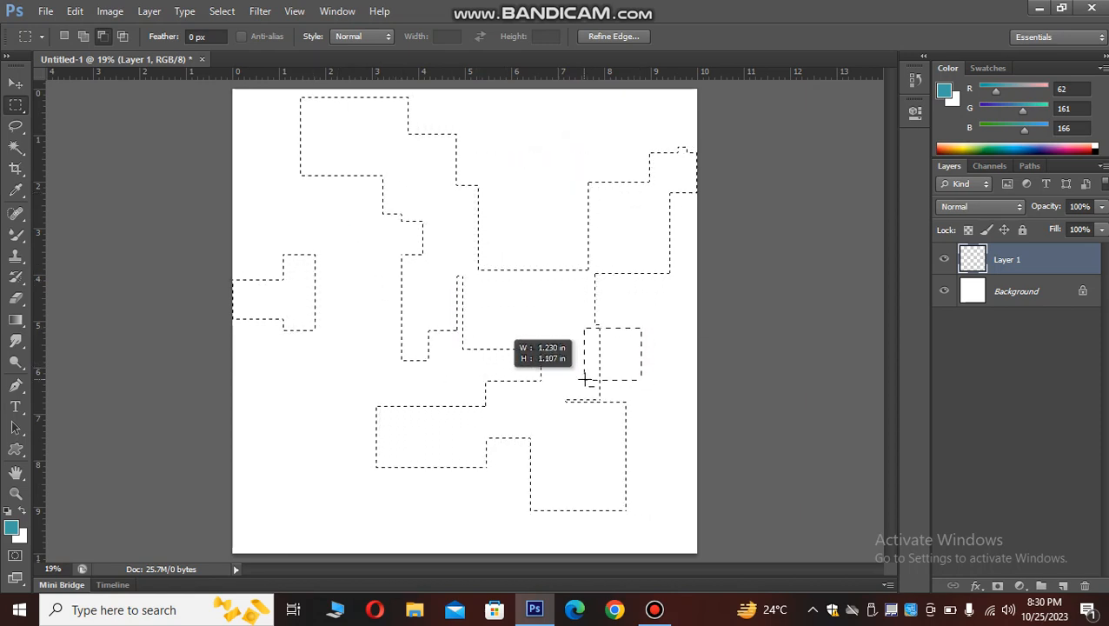
pyautogui.moveTo(535, 132); pyautogui.dragTo(436, 224)
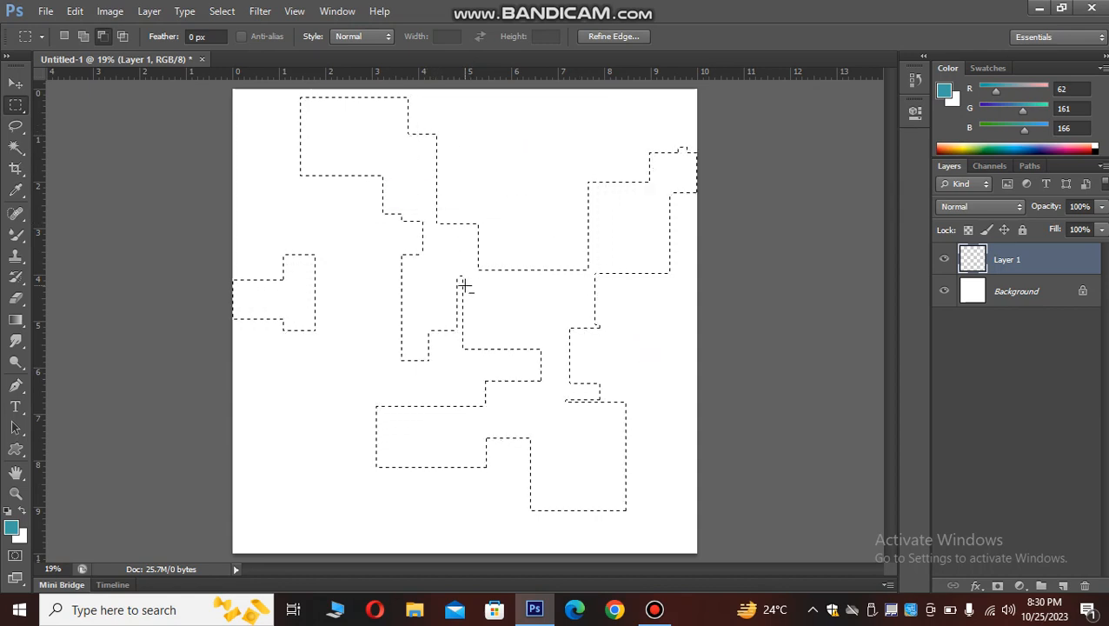
pyautogui.moveTo(461, 280); pyautogui.dragTo(350, 346)
pyautogui.moveTo(366, 267); pyautogui.dragTo(161, 348)
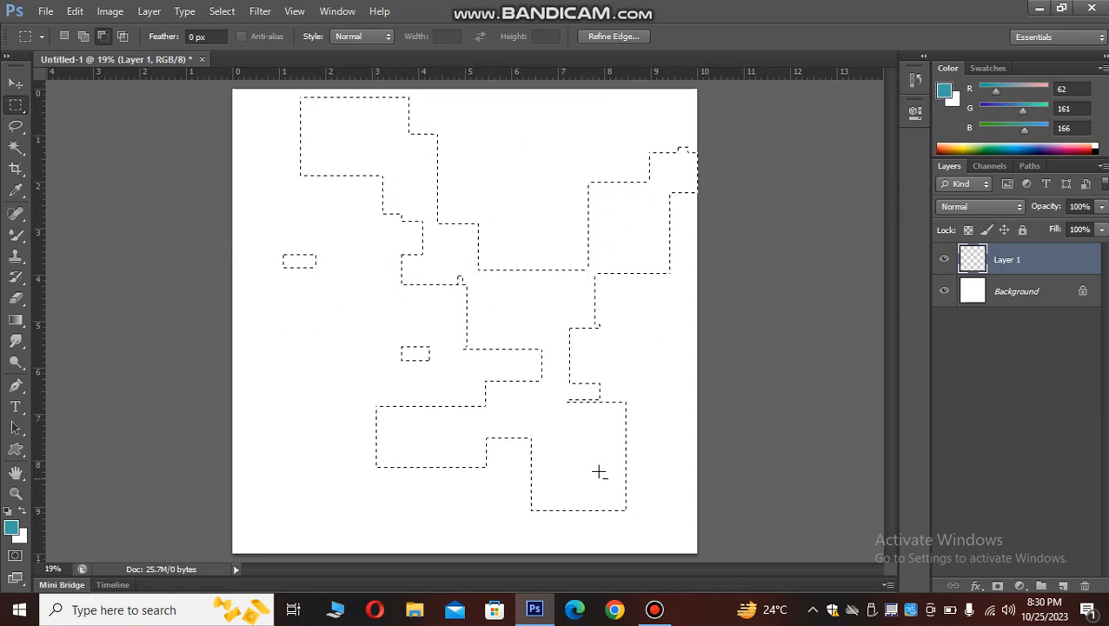
pyautogui.moveTo(656, 440); pyautogui.dragTo(661, 442)
pyautogui.moveTo(592, 472); pyautogui.dragTo(537, 504)
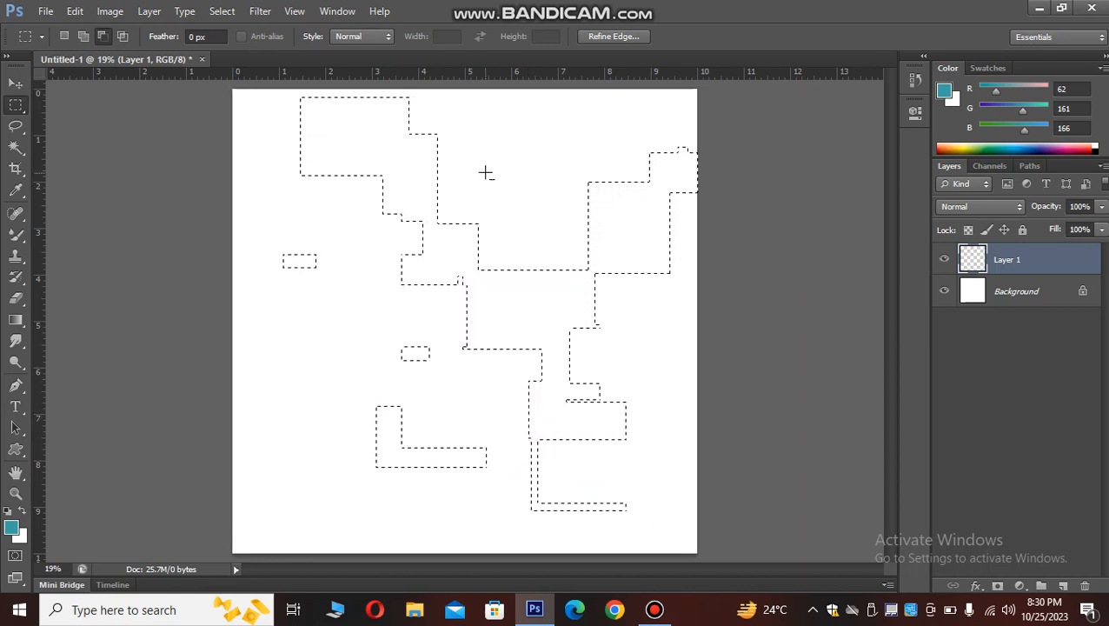
# Add rectangular areas to the selection's upper-left side, and subtract rectangles from its right, middle and upper-left parts
pyautogui.click(84, 35)
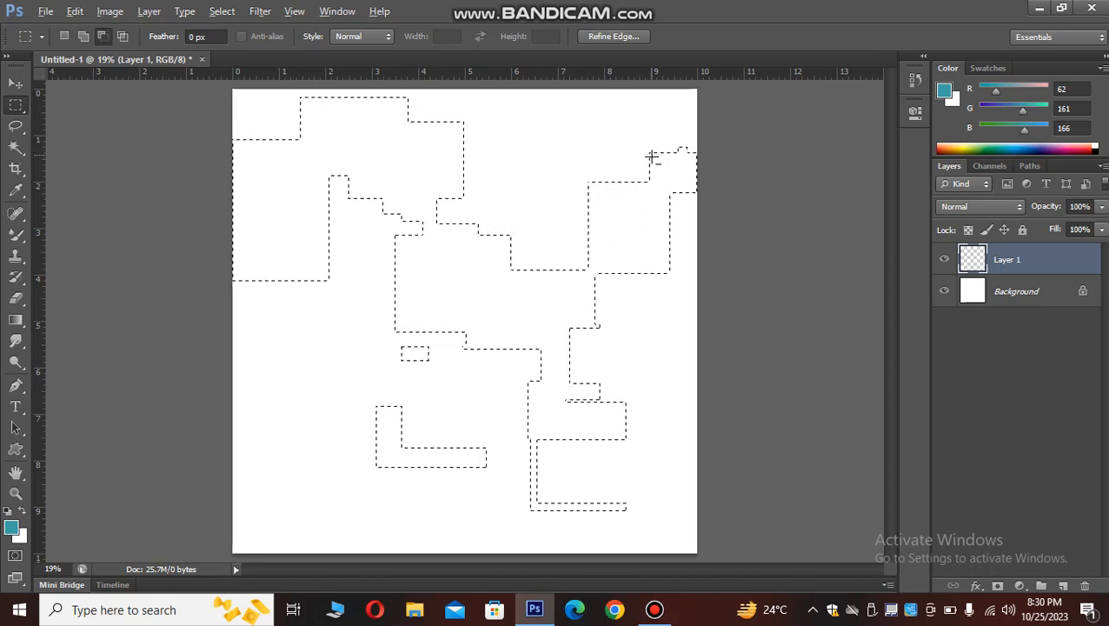
pyautogui.moveTo(651, 156); pyautogui.dragTo(590, 233)
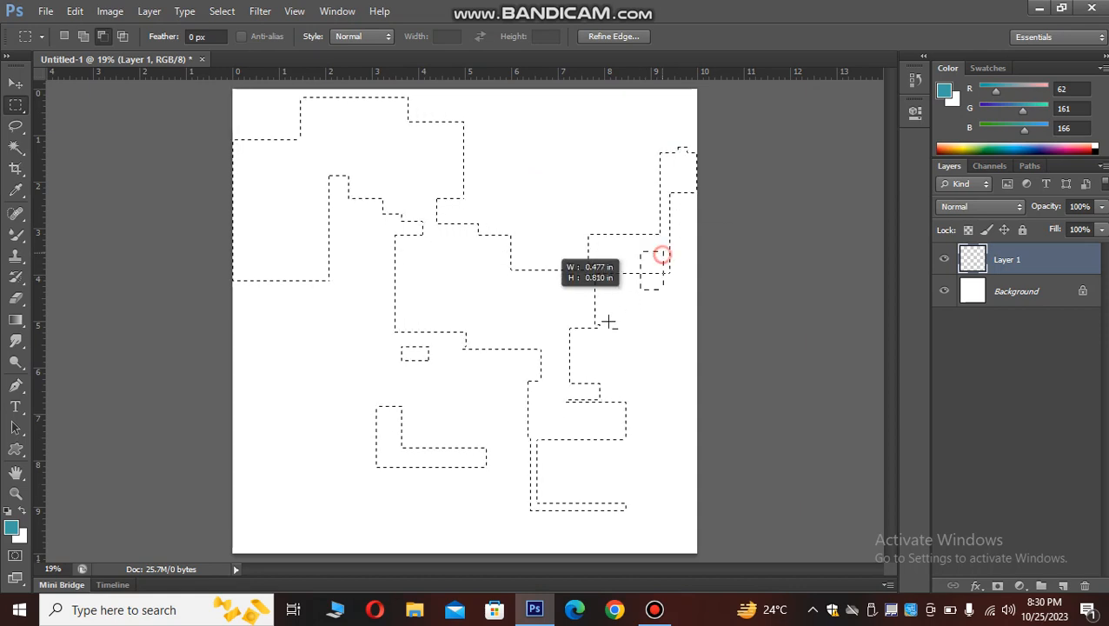
pyautogui.moveTo(406, 300); pyautogui.dragTo(393, 358)
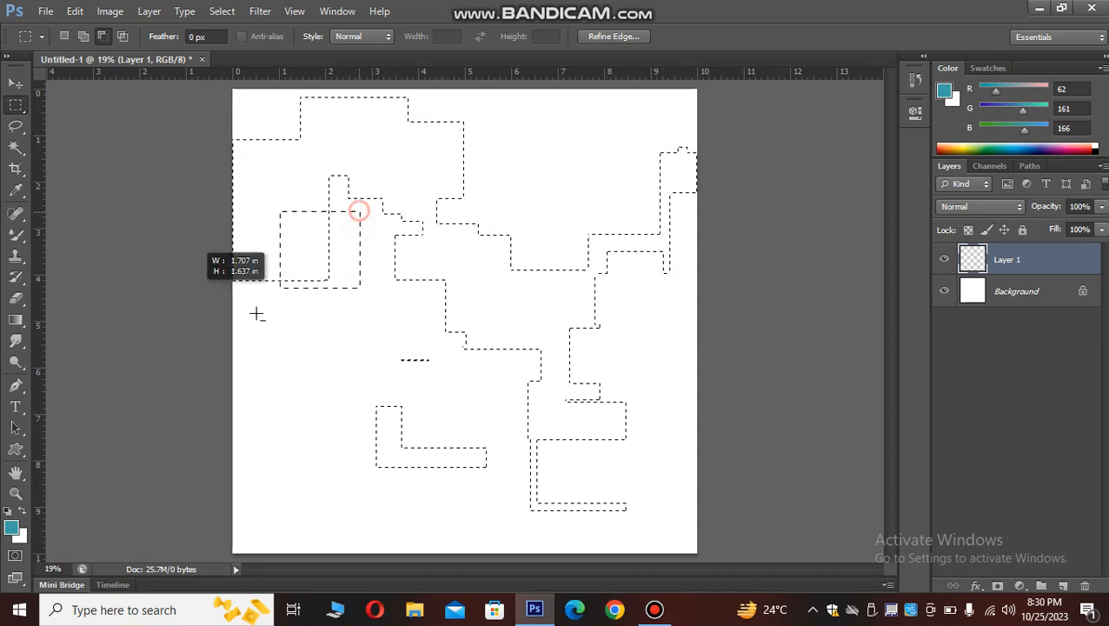
pyautogui.click(449, 178)
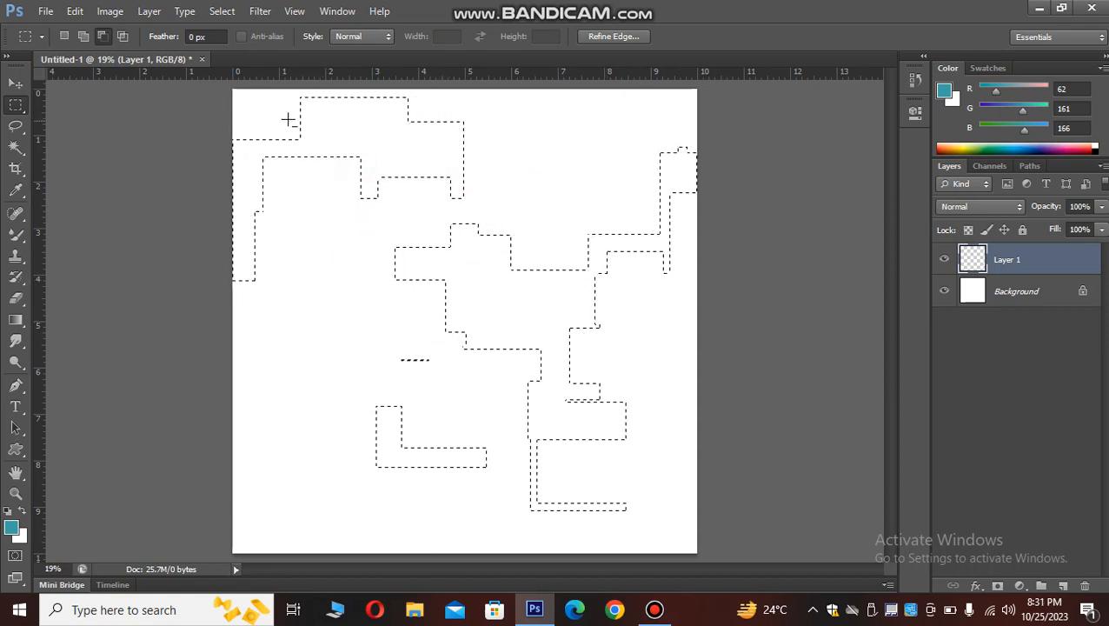
pyautogui.moveTo(290, 116); pyautogui.dragTo(254, 179)
pyautogui.moveTo(485, 124); pyautogui.dragTo(446, 159)
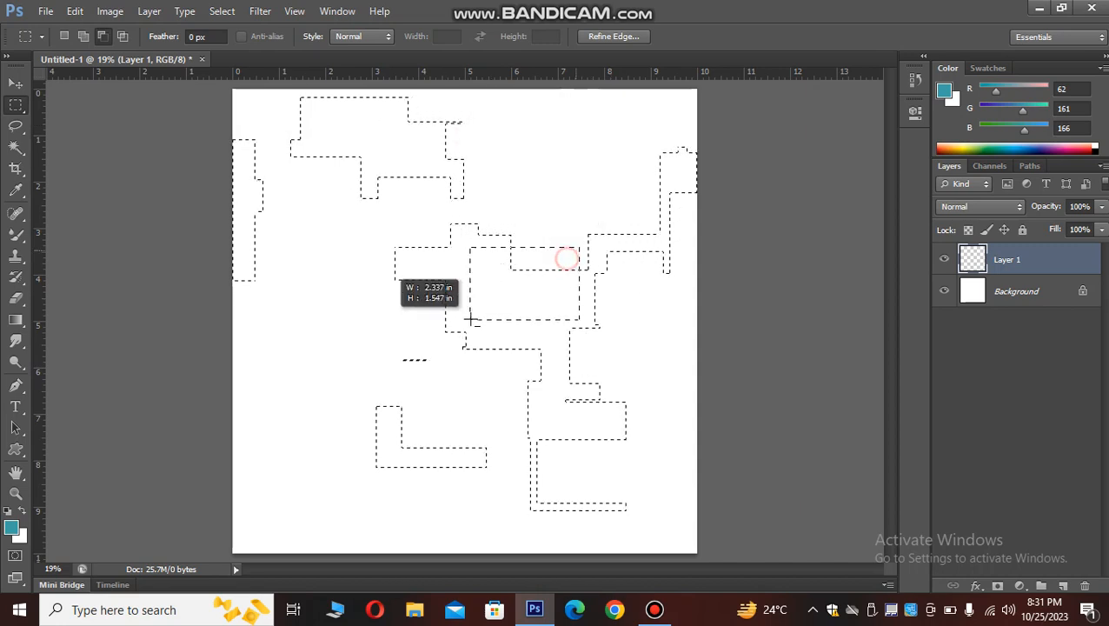
# Subtract further rectangles from the selection's centre, bottom and upper-left areas until mostly small scattered fragments are left
pyautogui.moveTo(469, 319); pyautogui.dragTo(469, 319)
pyautogui.moveTo(619, 364); pyautogui.dragTo(510, 490)
pyautogui.moveTo(505, 443); pyautogui.dragTo(449, 466)
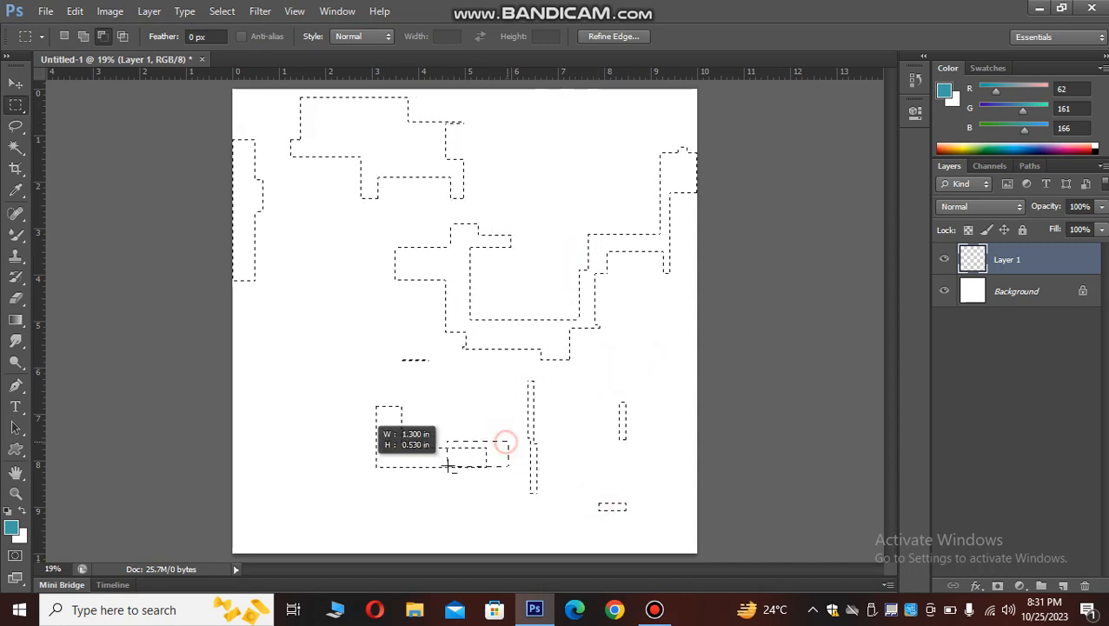
pyautogui.moveTo(418, 414); pyautogui.dragTo(326, 456)
pyautogui.moveTo(428, 346); pyautogui.dragTo(356, 389)
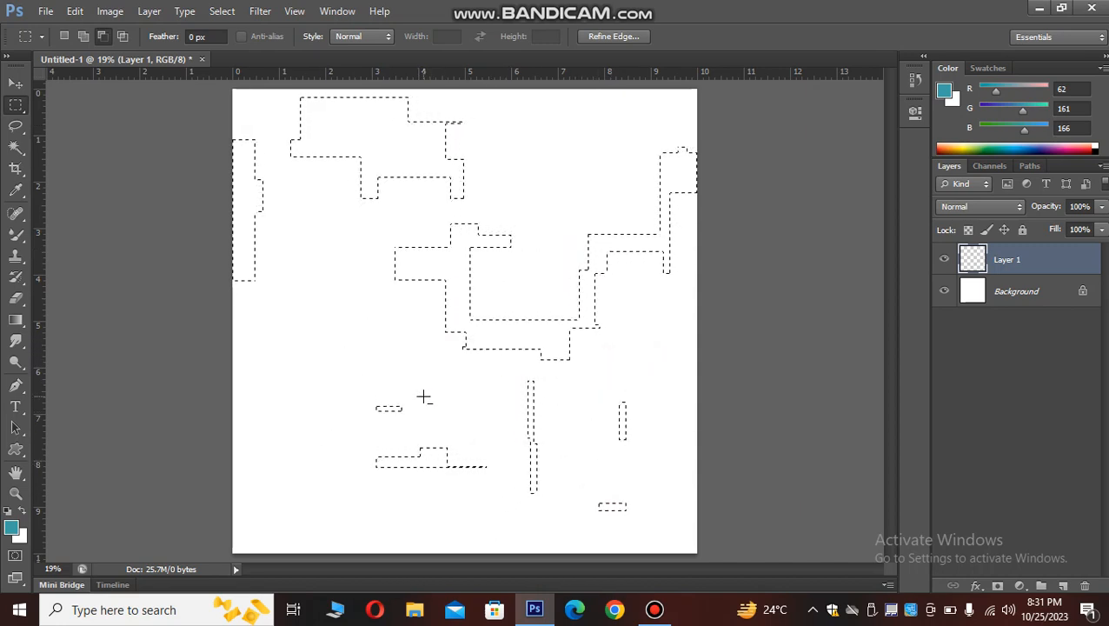
pyautogui.moveTo(425, 396); pyautogui.dragTo(317, 438)
pyautogui.moveTo(437, 237); pyautogui.dragTo(374, 319)
pyautogui.moveTo(406, 148); pyautogui.dragTo(279, 207)
pyautogui.moveTo(323, 105); pyautogui.dragTo(252, 198)
pyautogui.moveTo(485, 139); pyautogui.dragTo(404, 229)
pyautogui.moveTo(559, 209); pyautogui.dragTo(439, 280)
pyautogui.moveTo(634, 279); pyautogui.dragTo(573, 337)
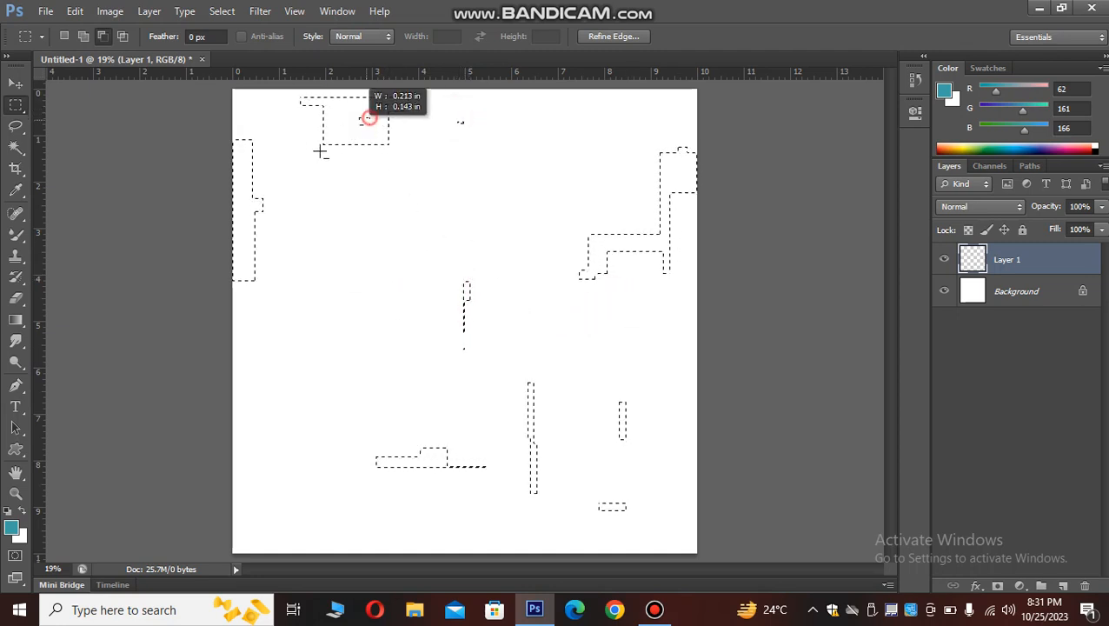
pyautogui.moveTo(320, 152); pyautogui.dragTo(319, 155)
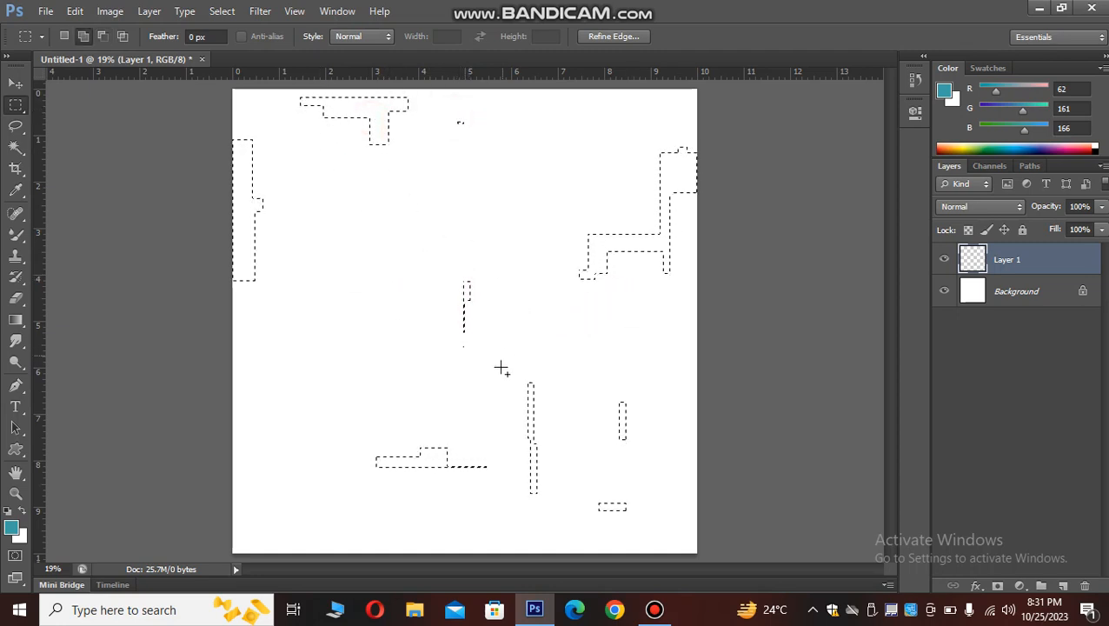
# In intersect-with-selection mode, intersect the scattered fragments with a rectangle over the canvas's right part, and intersect again below it to clear the selection
pyautogui.click(123, 36)
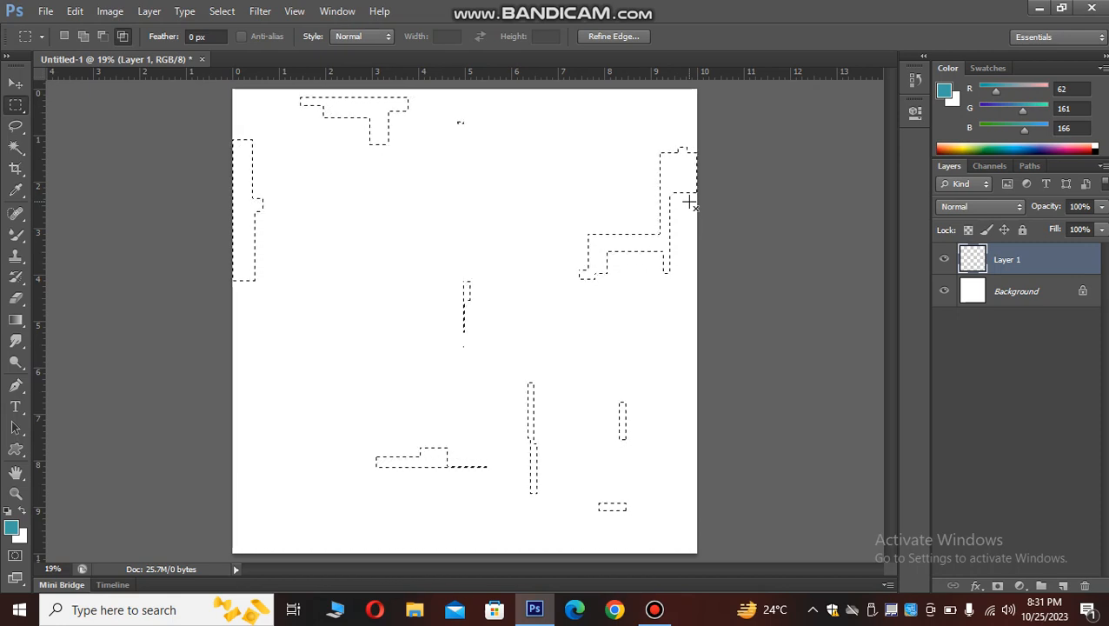
pyautogui.moveTo(688, 203); pyautogui.dragTo(563, 309)
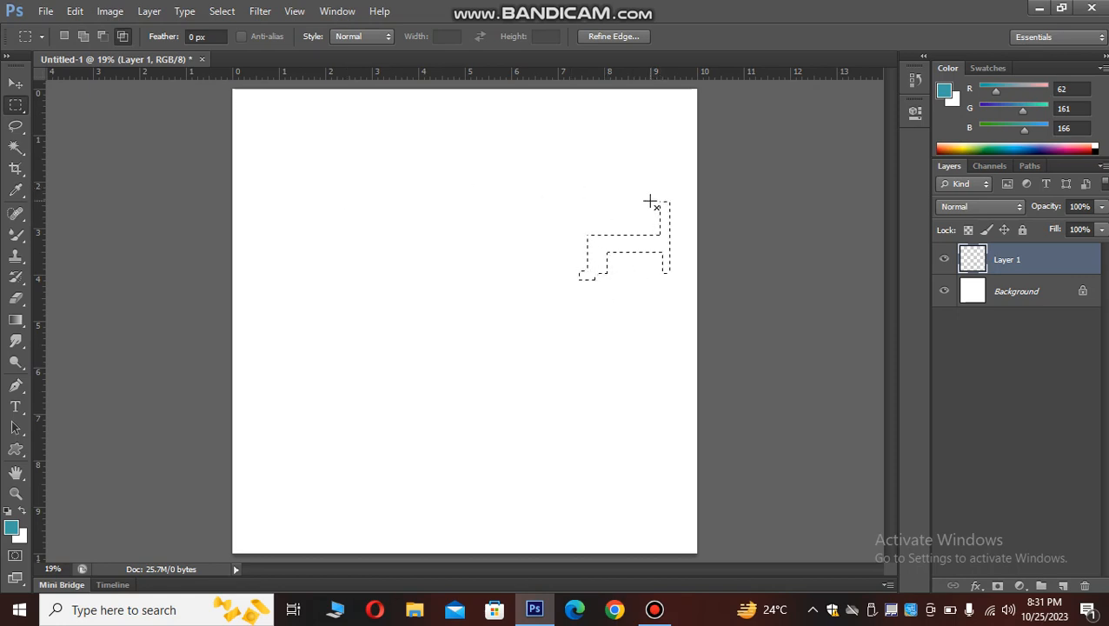
pyautogui.moveTo(565, 313); pyautogui.dragTo(525, 335)
pyautogui.click(523, 318)
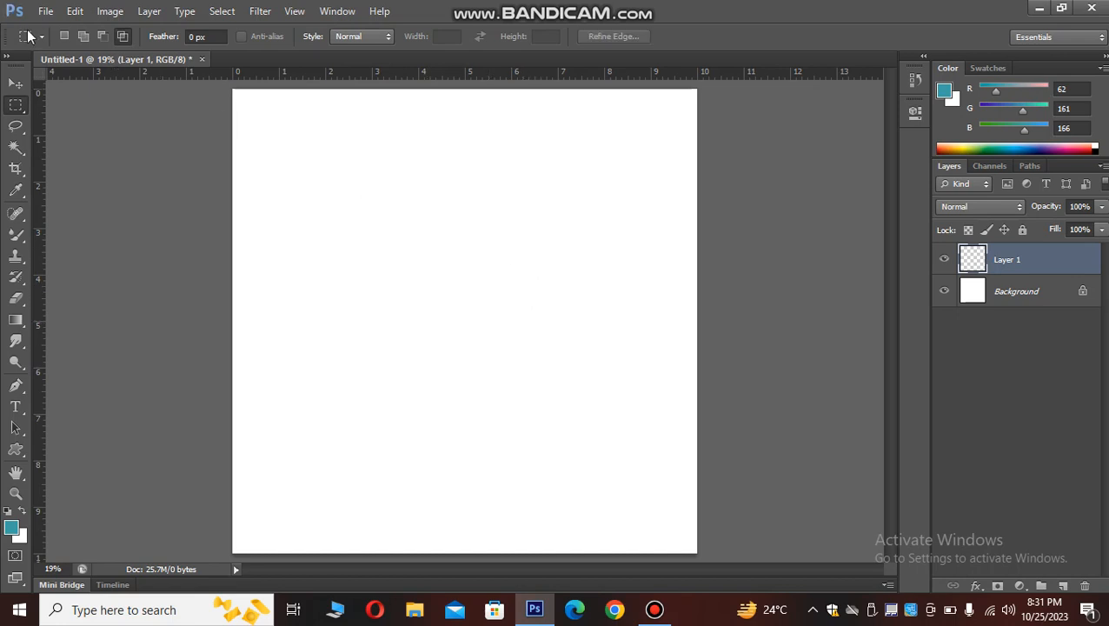
# Draw a new wide rectangular selection across the canvas's middle, and intersect it with overlapping rectangles until only a tiny sliver is left
pyautogui.click(64, 36)
pyautogui.moveTo(670, 256); pyautogui.dragTo(314, 398)
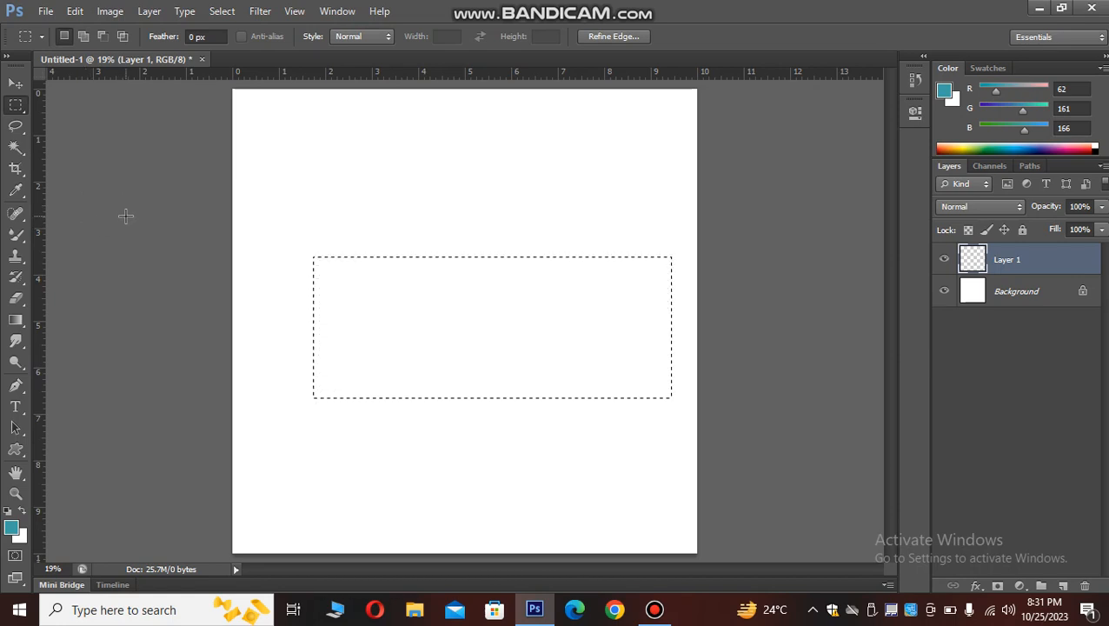
pyautogui.press('shift')
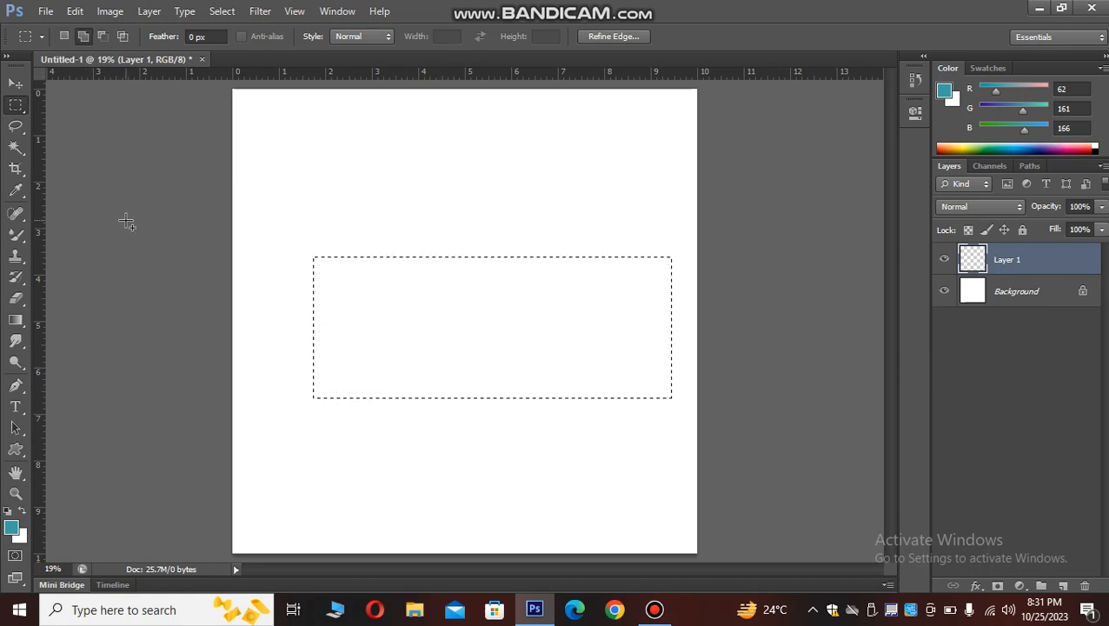
pyautogui.press('alt')
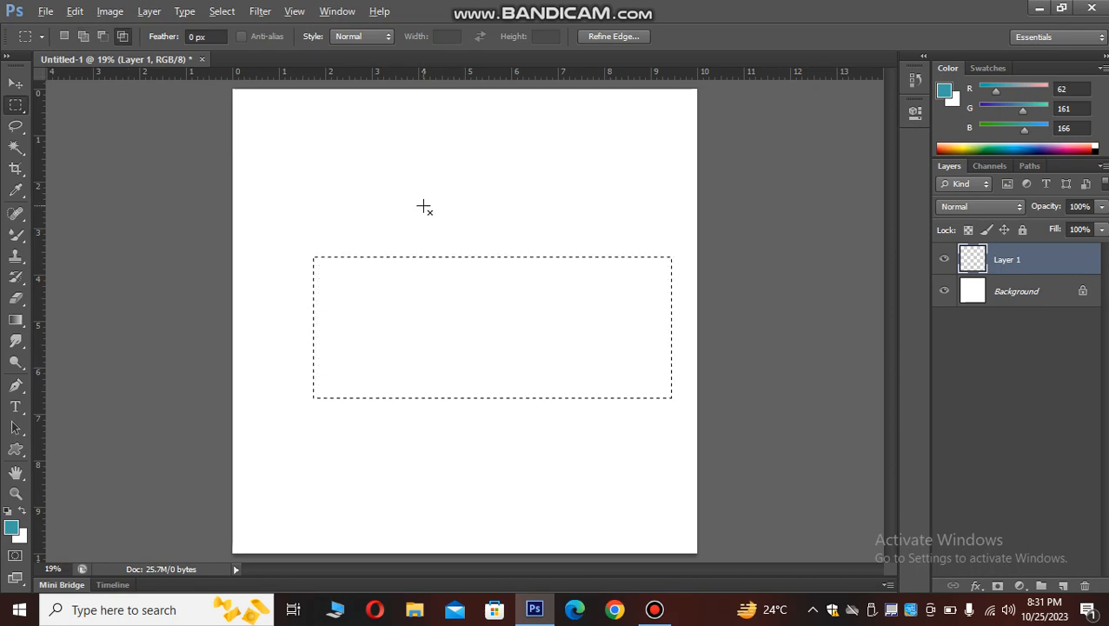
pyautogui.moveTo(422, 203); pyautogui.dragTo(300, 337)
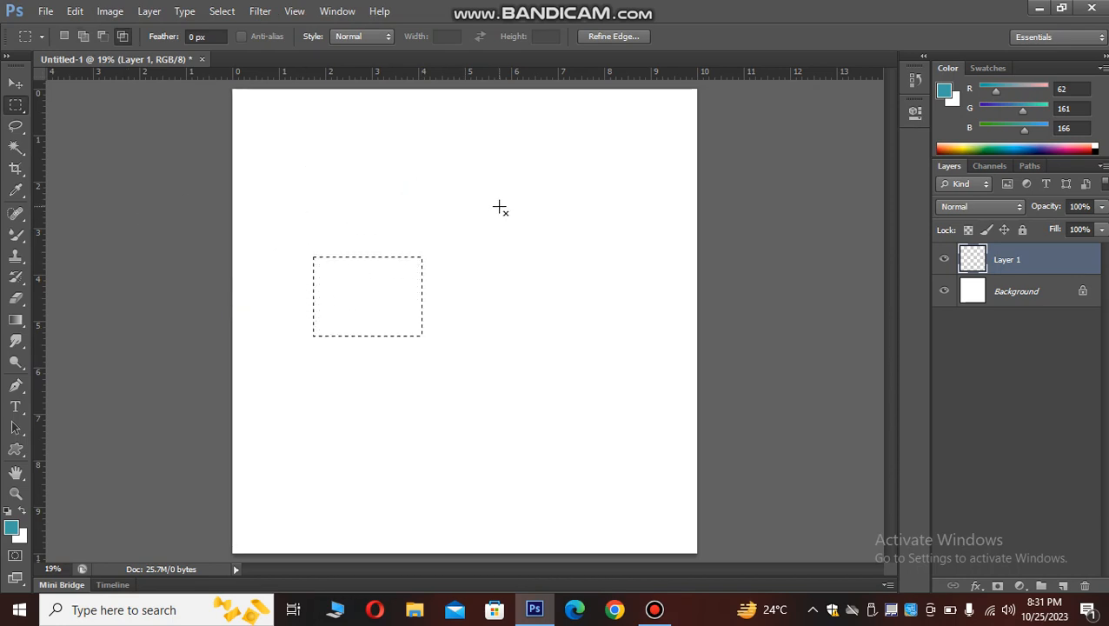
pyautogui.moveTo(529, 218); pyautogui.dragTo(420, 379)
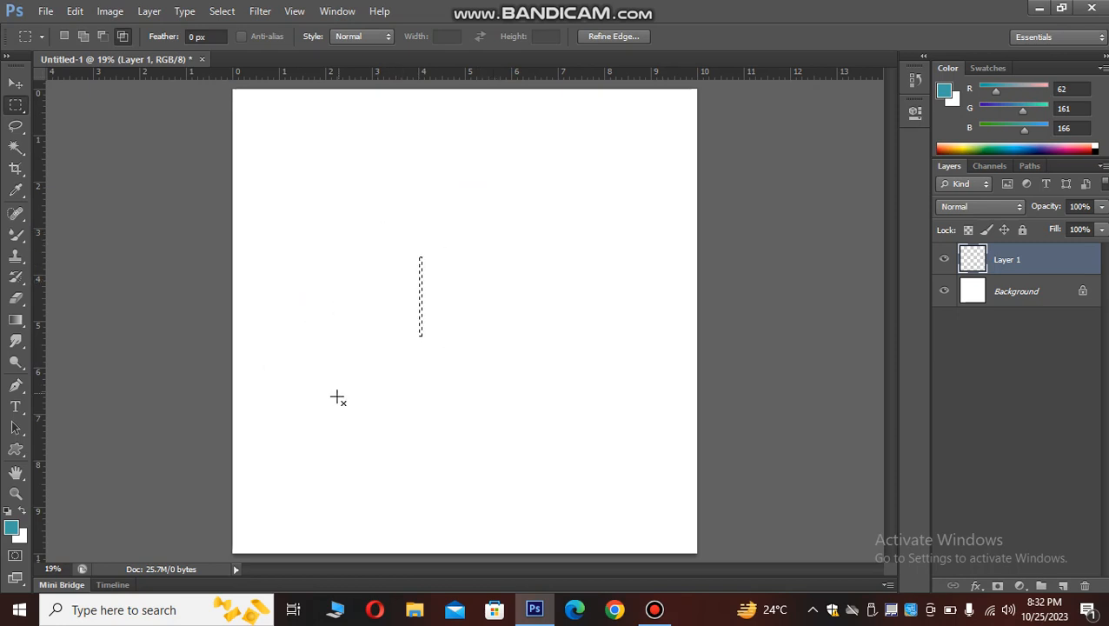
pyautogui.moveTo(337, 397)
pyautogui.mouseDown()
pyautogui.moveTo(431, 292)
pyautogui.moveTo(340, 389)
pyautogui.mouseUp()
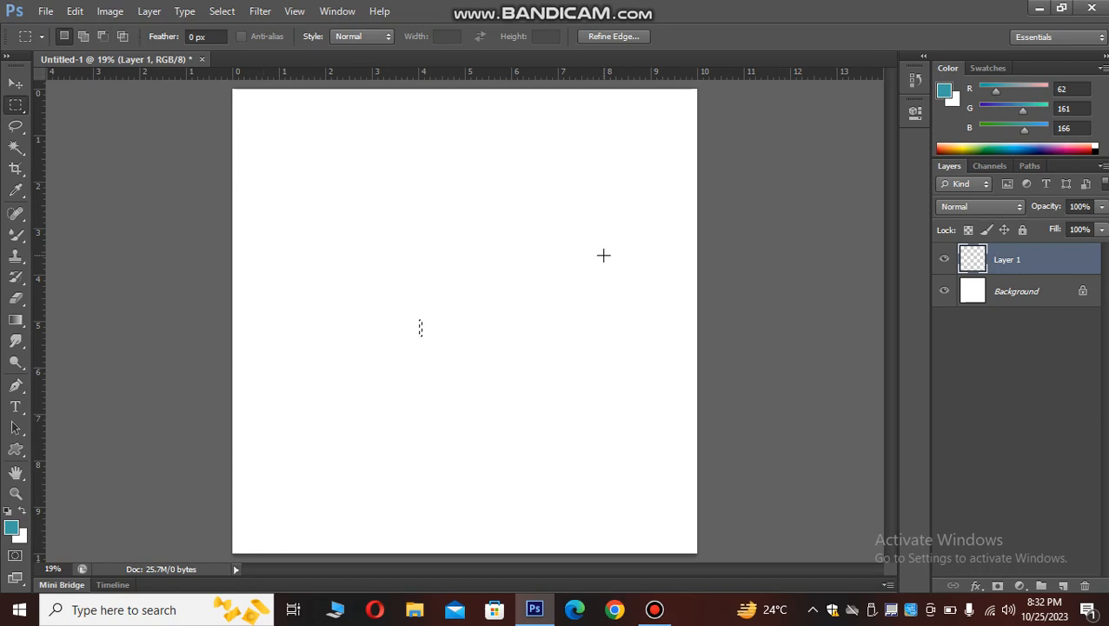
pyautogui.click(194, 36)
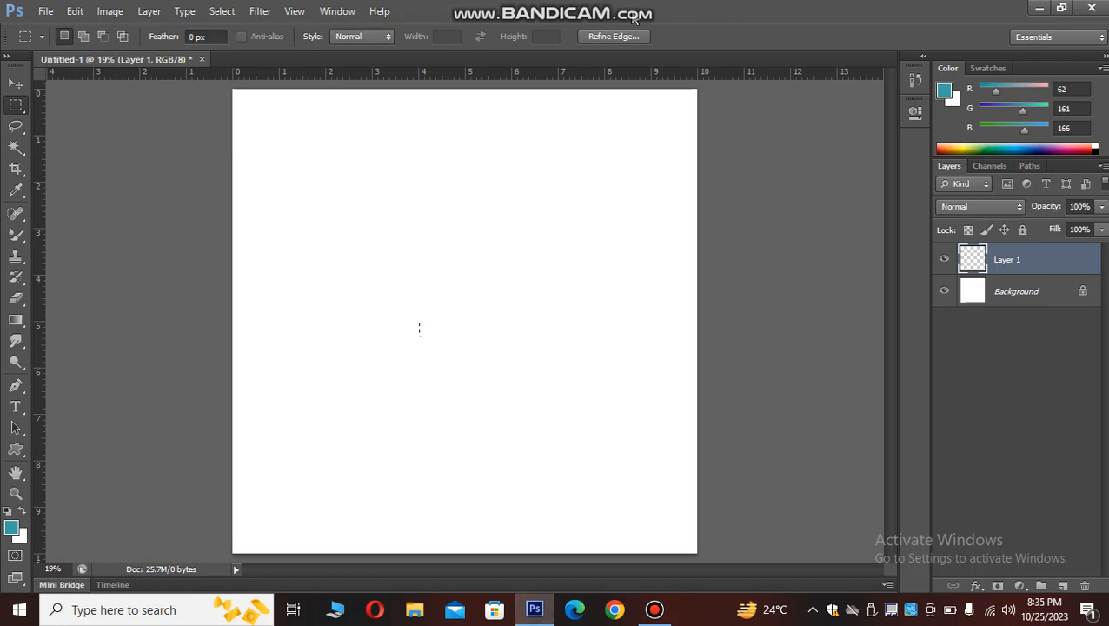
pyautogui.moveTo(655, 609)
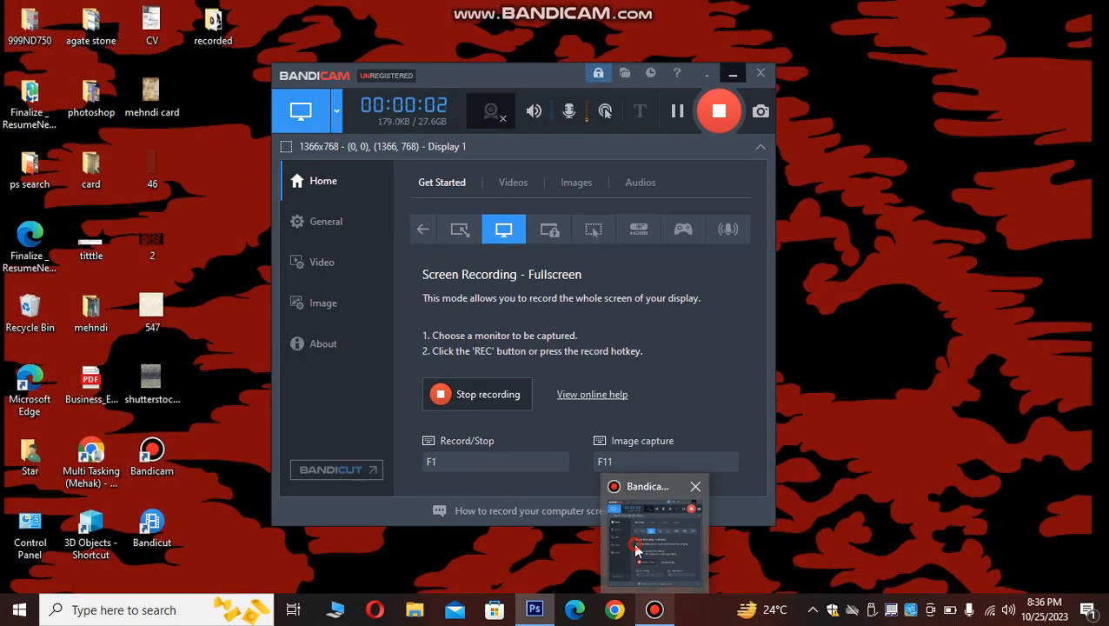
pyautogui.click(635, 549)
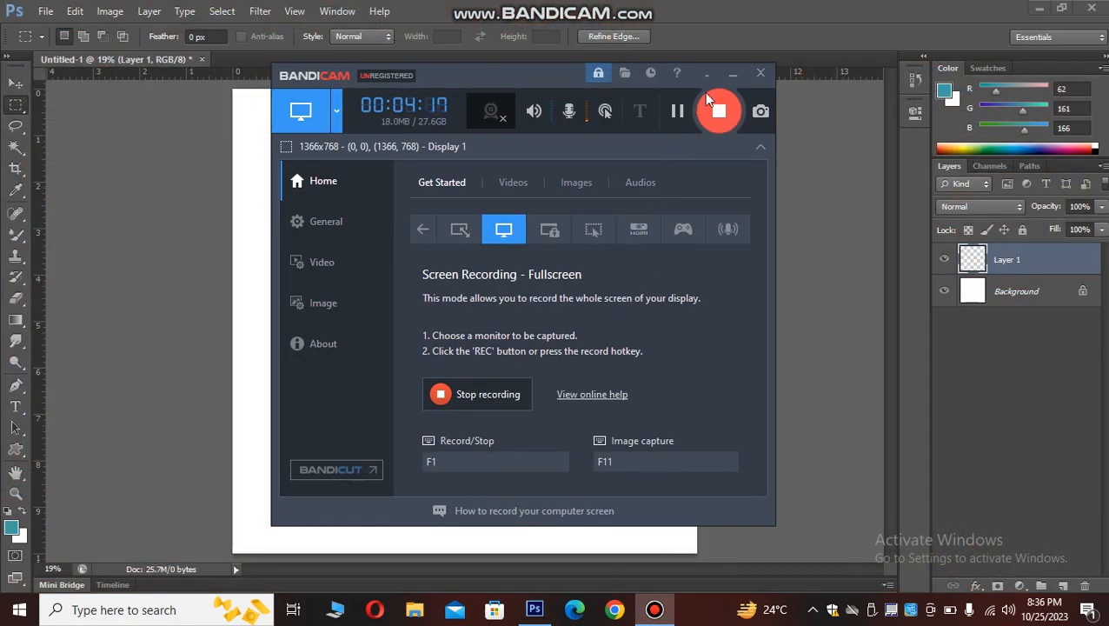
pyautogui.click(732, 73)
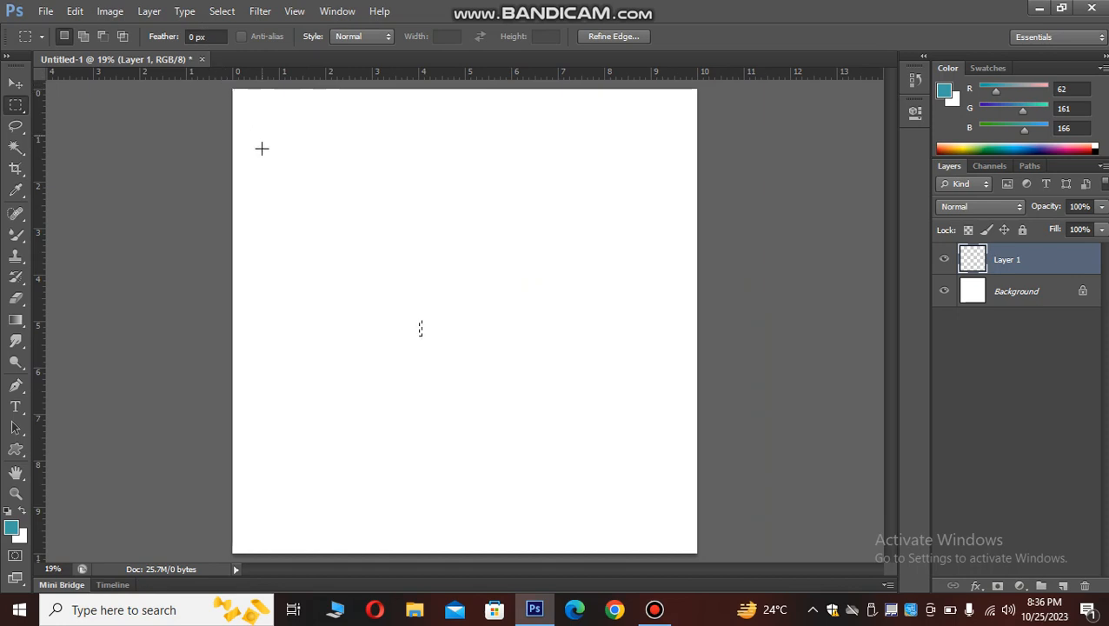
# Set the Rectangular Marquee tool's feather to 50 px and deselect the remaining sliver
pyautogui.click(196, 39)
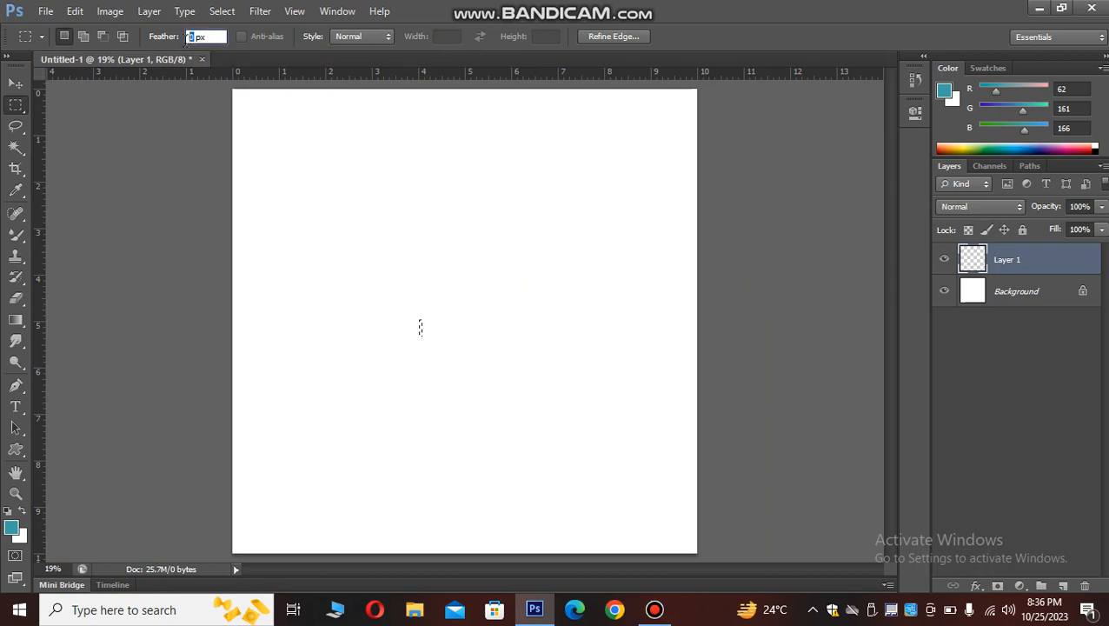
pyautogui.write('5')
pyautogui.write('v')
pyautogui.press('BackSpace')
pyautogui.click(576, 338)
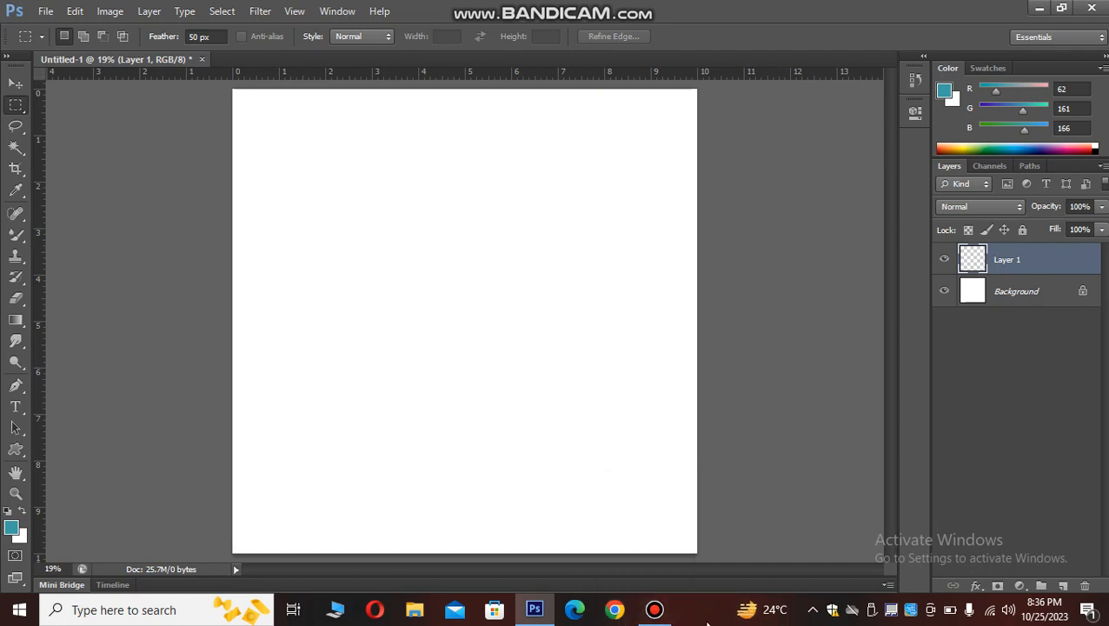
# Open "WhatsApp Image 2022-08-03 at 12.57.38 PM" from the agate stone folder and convert its Background into a regular layer named Layer 0
pyautogui.hotkey('ctrl', 'o')
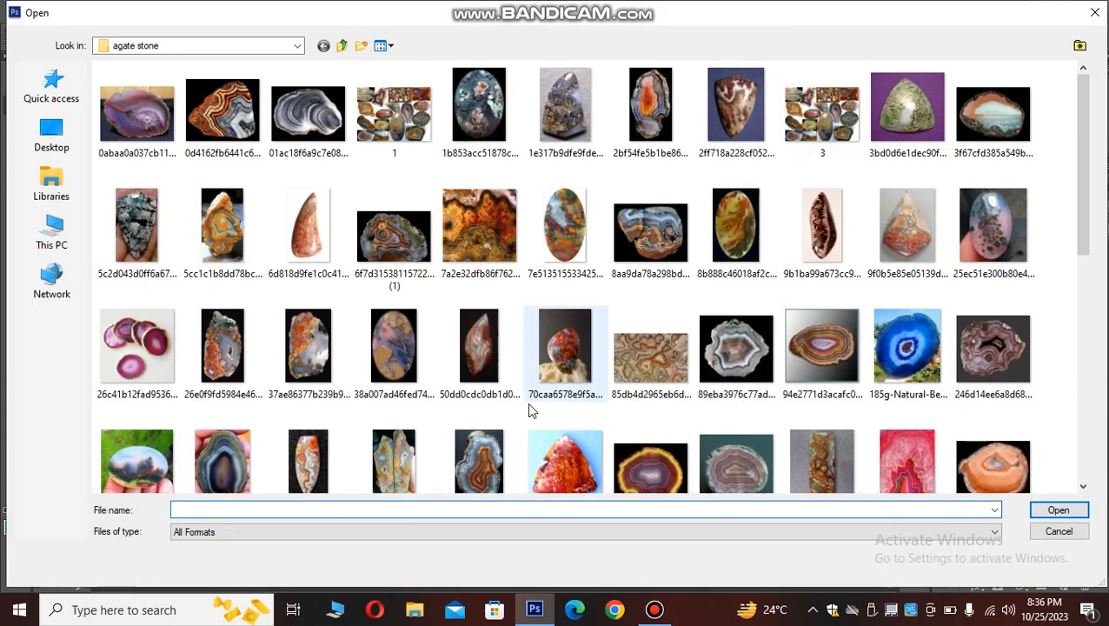
pyautogui.scroll(-3, 538, 285)
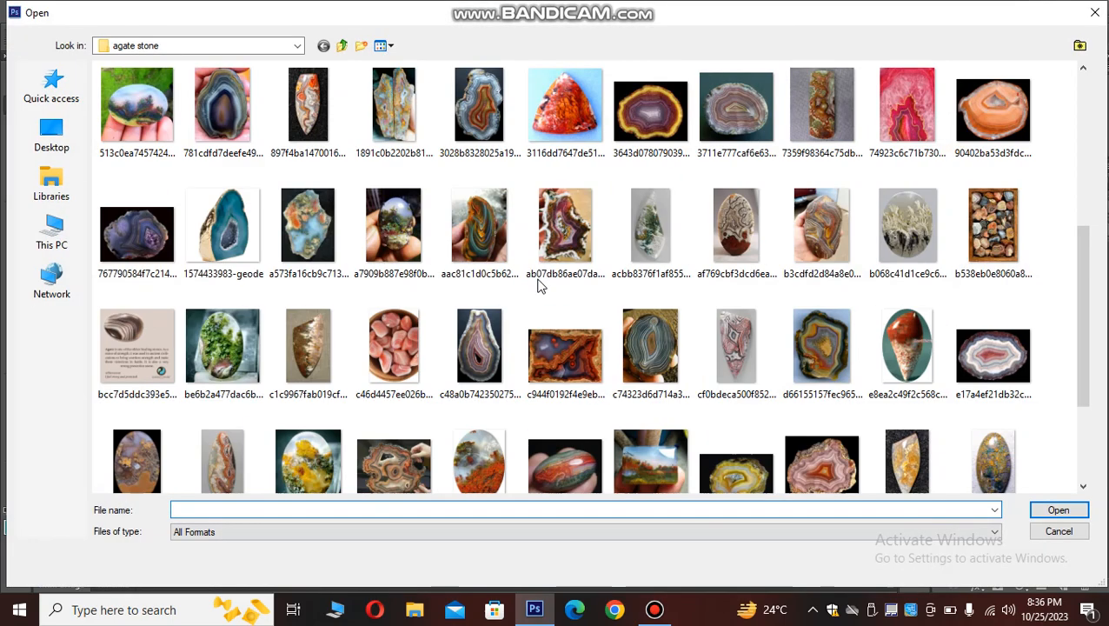
pyautogui.scroll(-3, 539, 285)
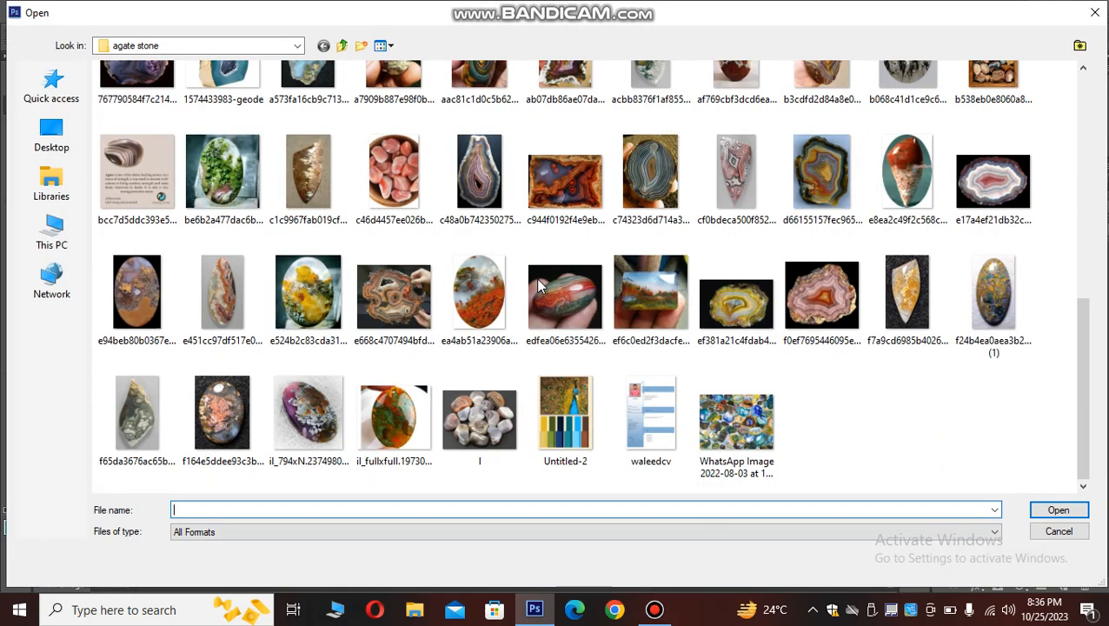
pyautogui.scroll(6, 539, 285)
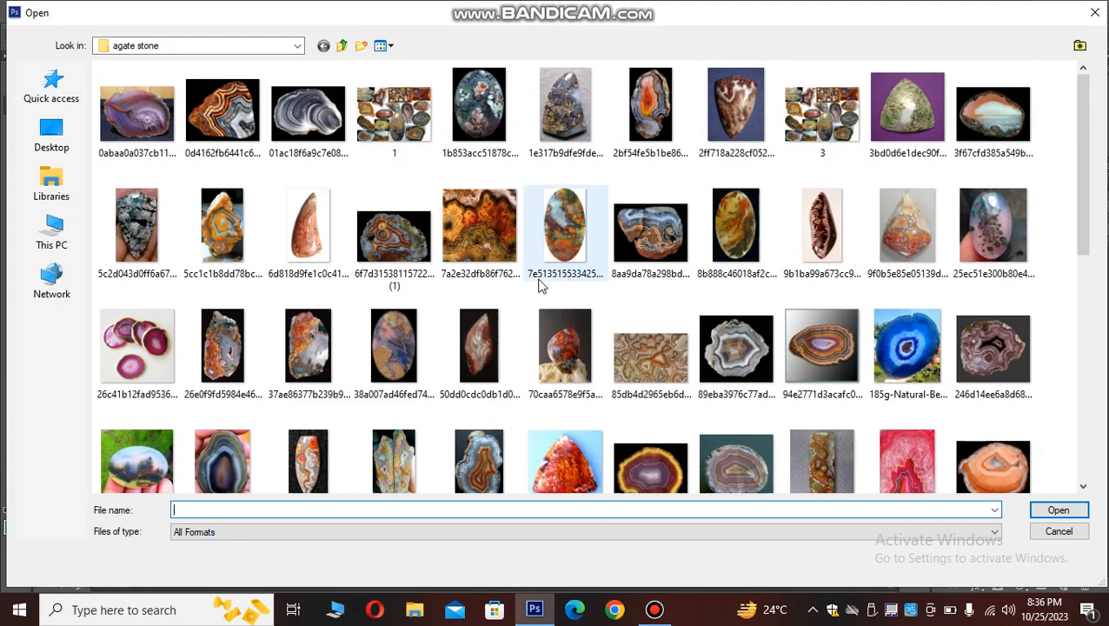
pyautogui.scroll(-6, 539, 285)
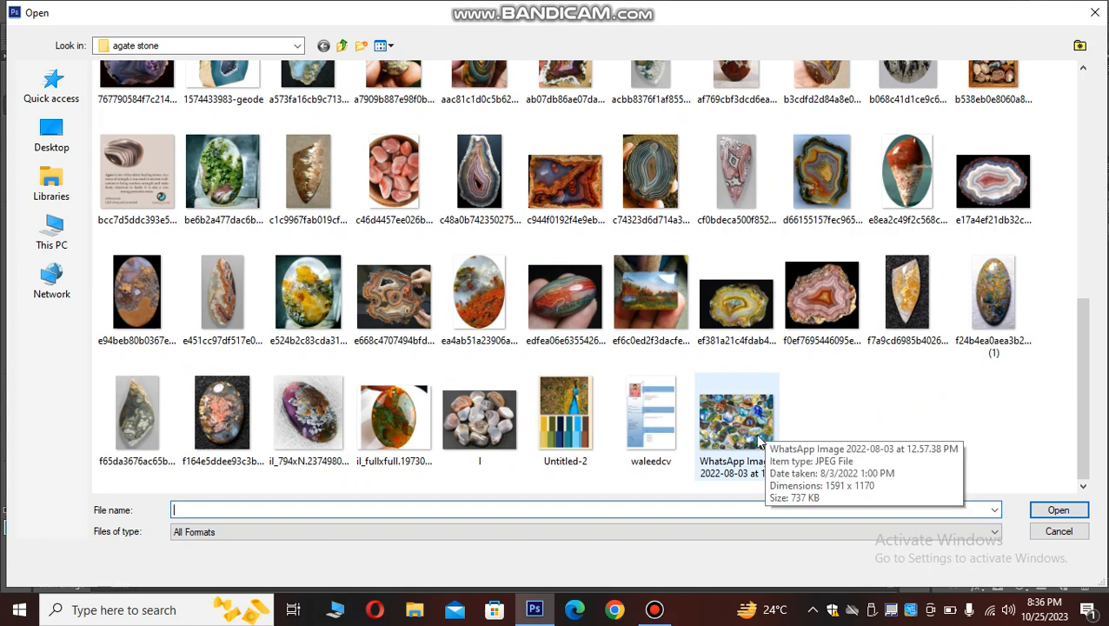
pyautogui.click(758, 438)
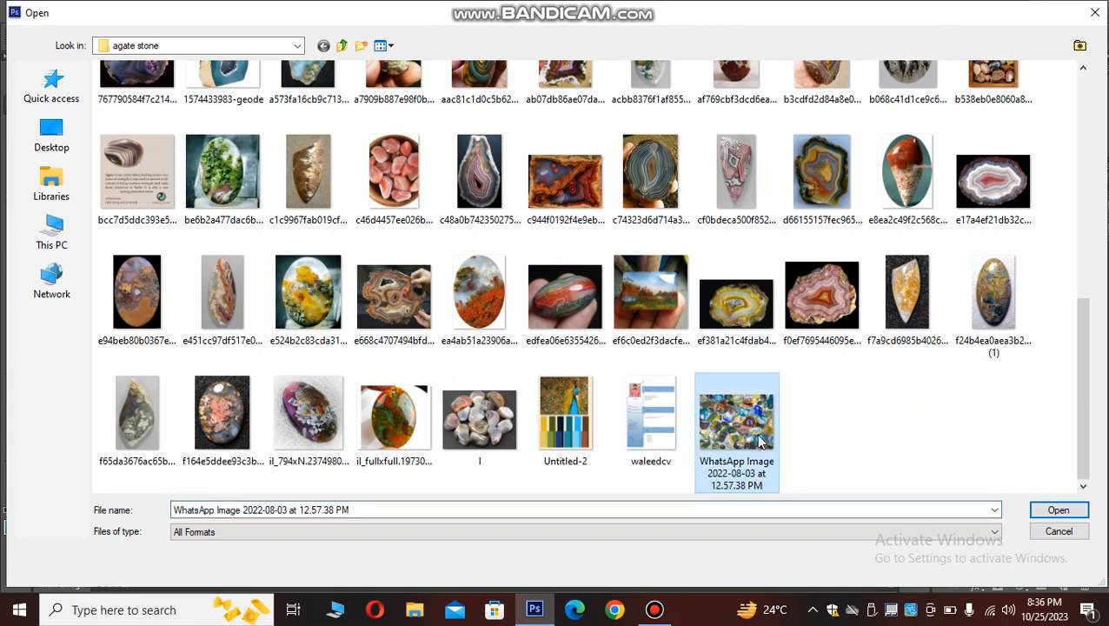
pyautogui.click(1058, 510)
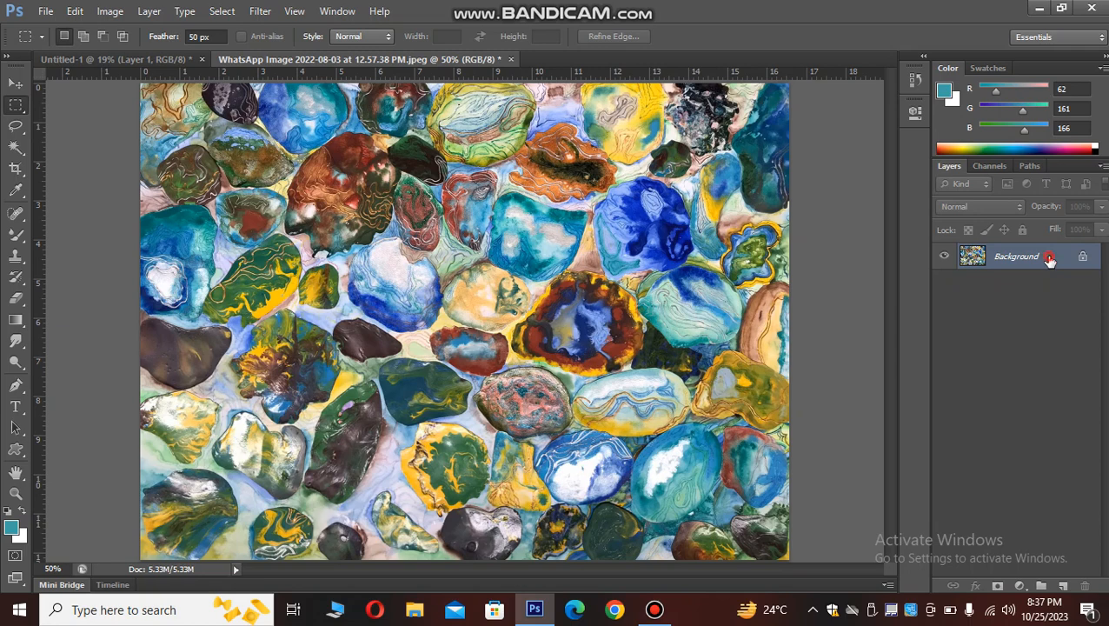
pyautogui.doubleClick(1050, 257)
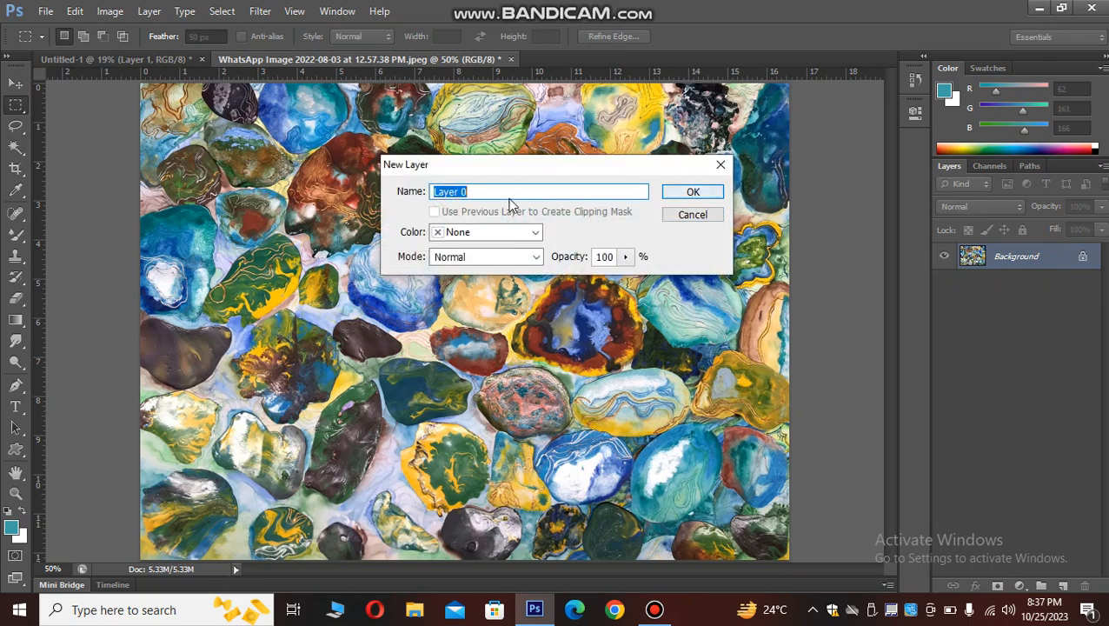
pyautogui.click(706, 196)
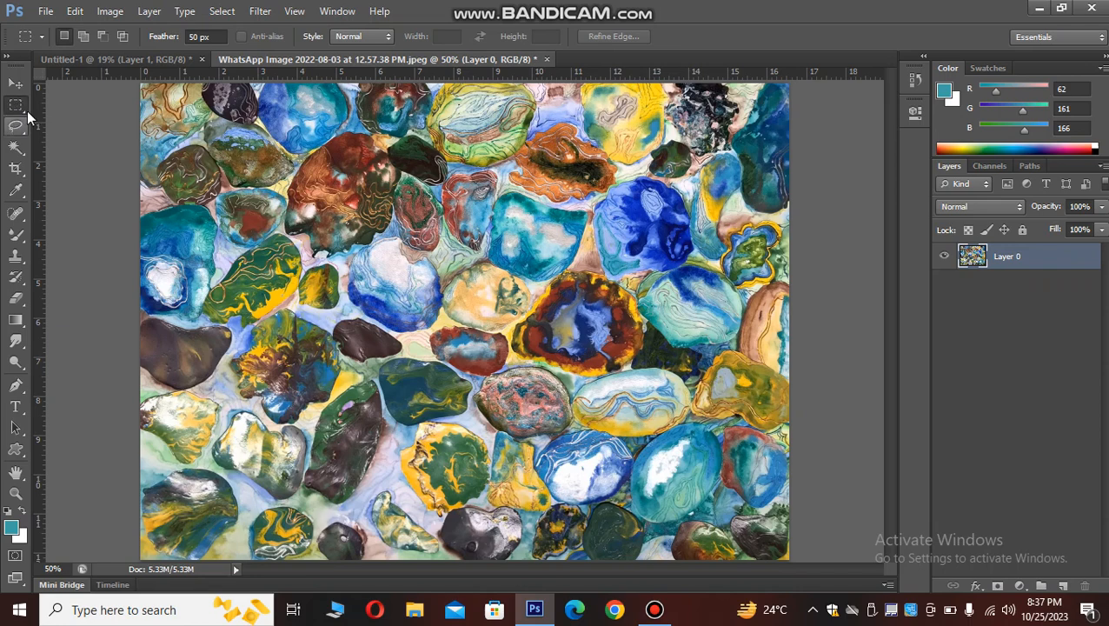
# Draw a large feathered rectangular selection over the stones in the image's middle and copy it
pyautogui.rightClick(19, 105)
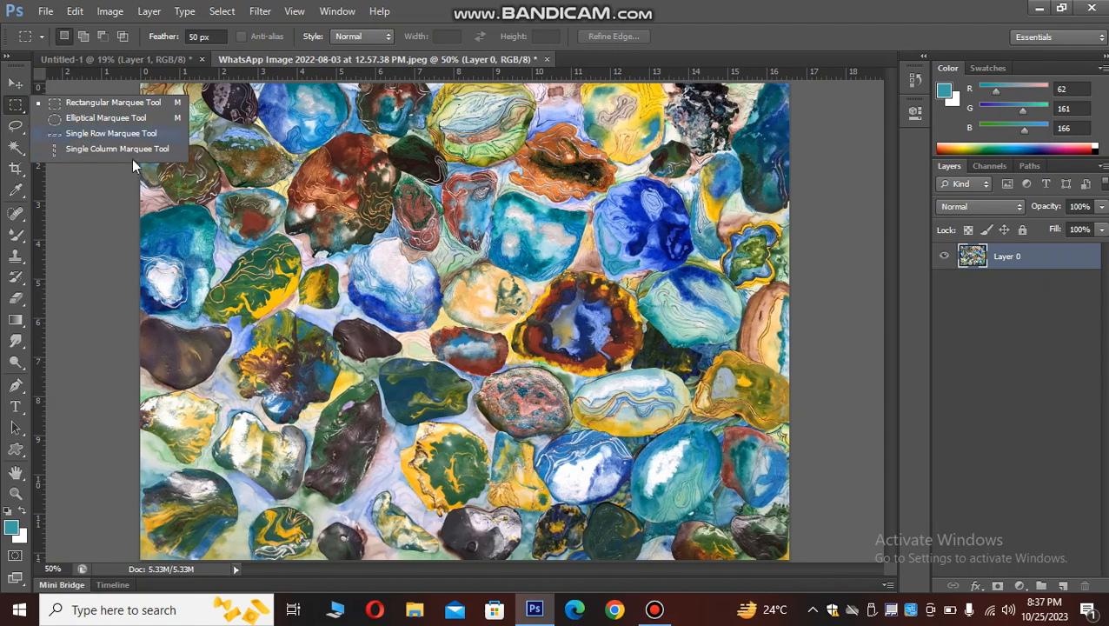
pyautogui.click(194, 183)
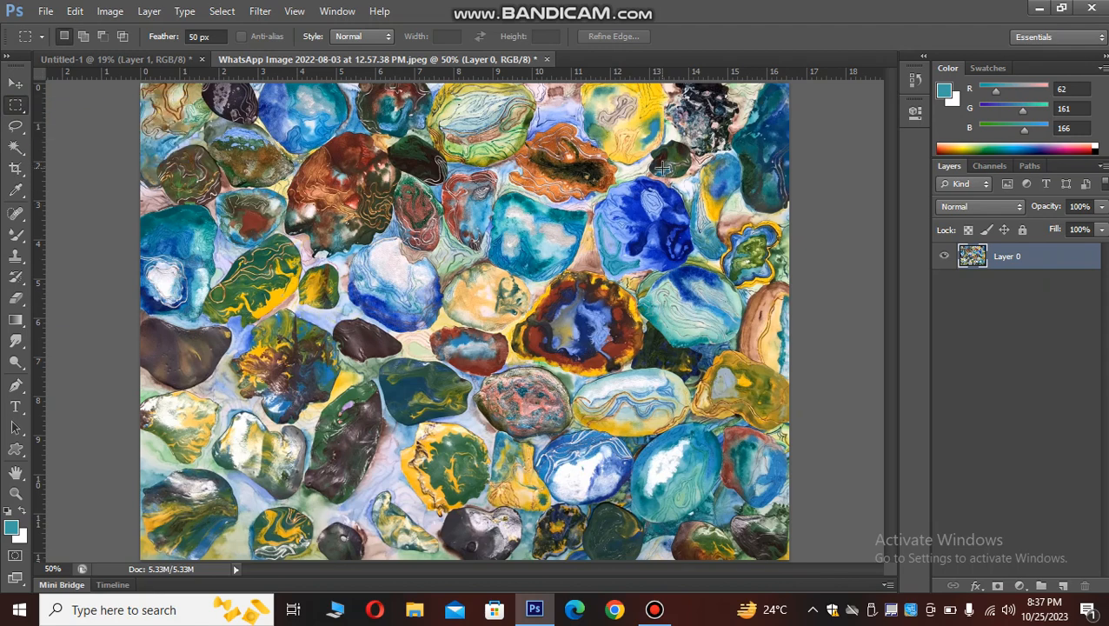
pyautogui.moveTo(573, 235); pyautogui.dragTo(234, 462)
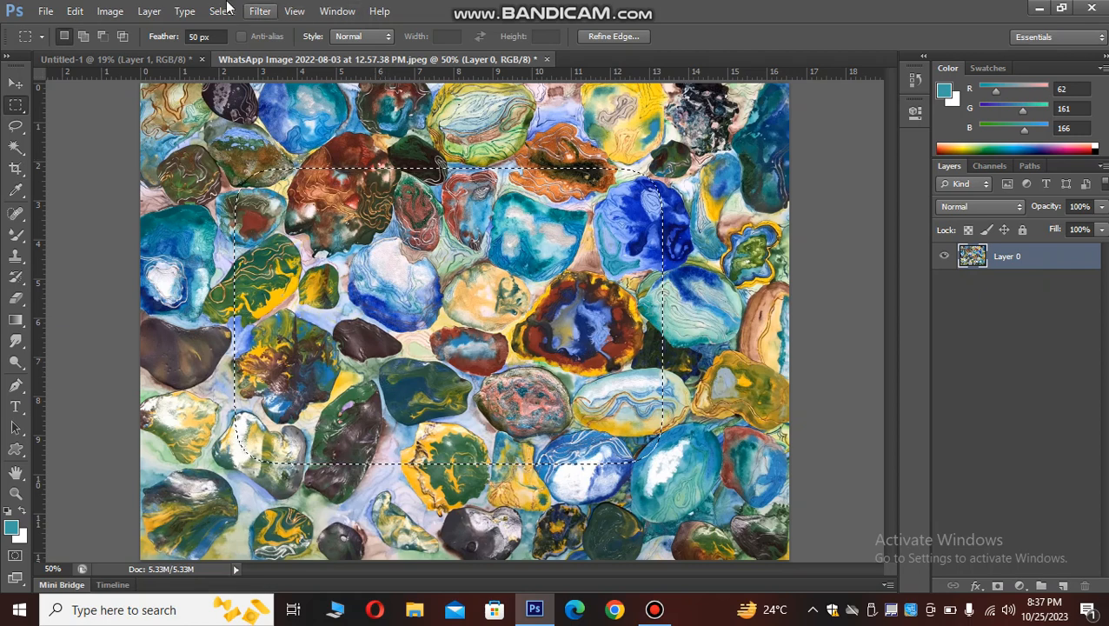
# In the Untitled-1 document, add a new layer and fill it with black (000000) as the foreground color
pyautogui.click(130, 58)
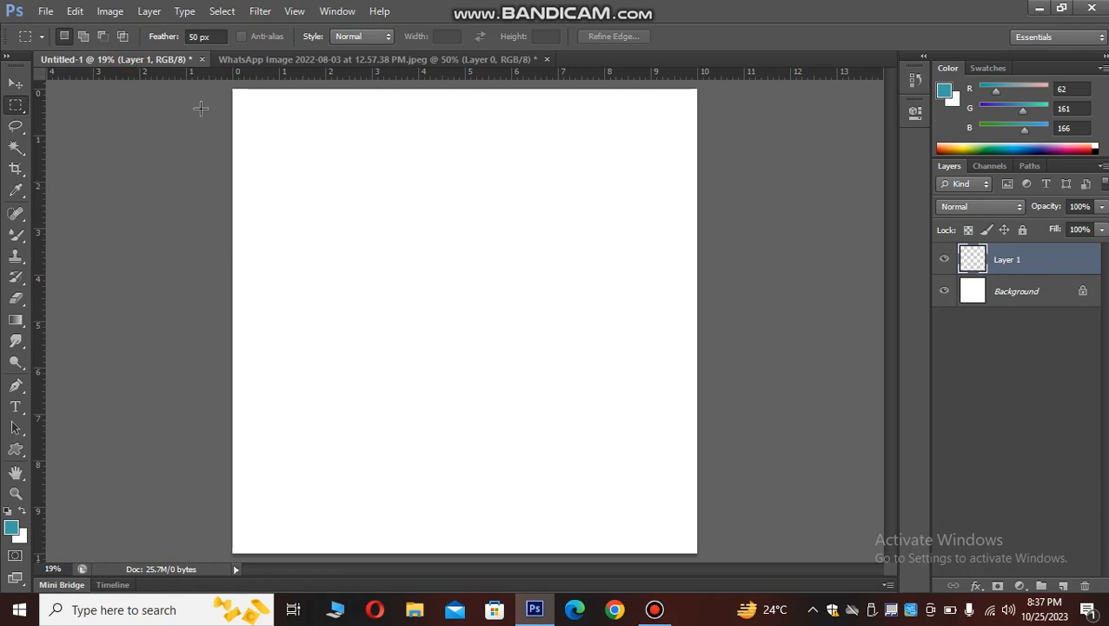
pyautogui.click(1061, 585)
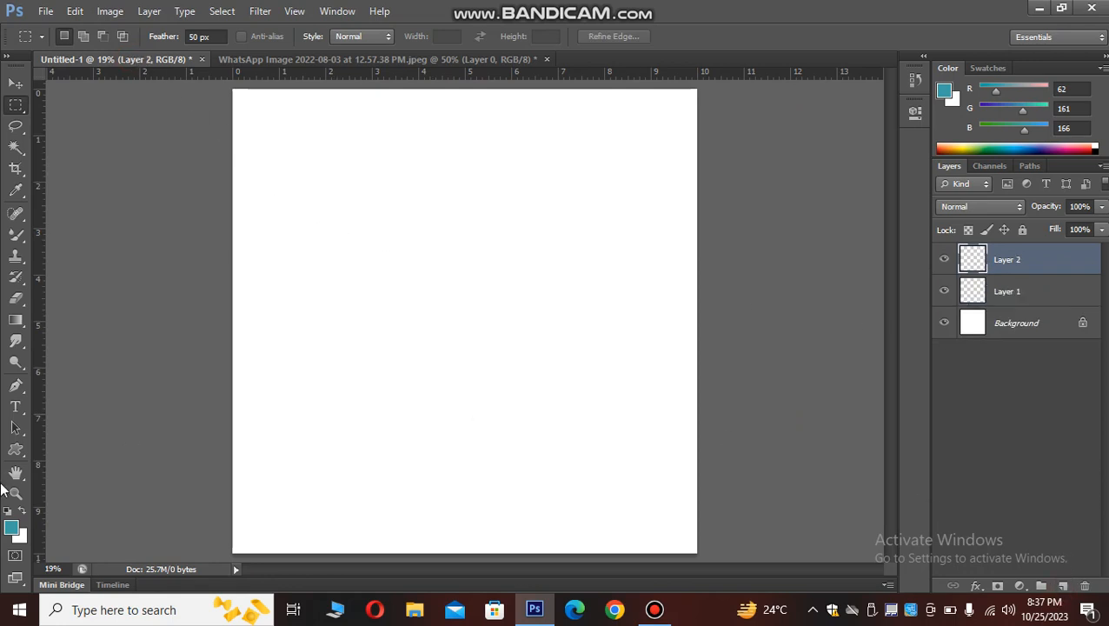
pyautogui.click(13, 532)
pyautogui.moveTo(913, 376); pyautogui.dragTo(800, 473)
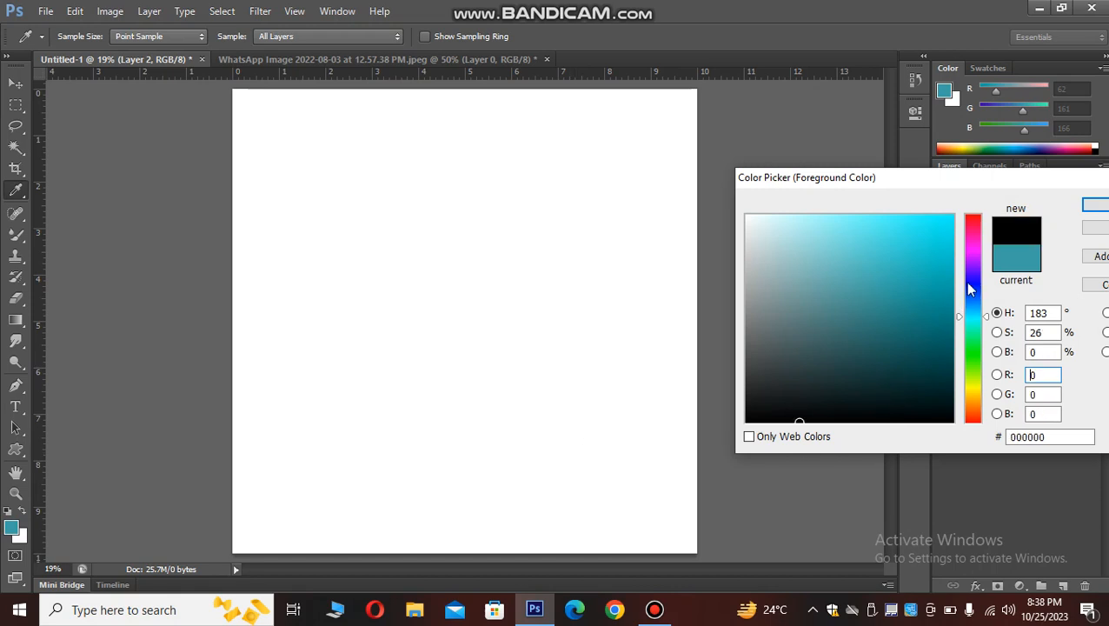
pyautogui.click(1095, 205)
pyautogui.press('m')
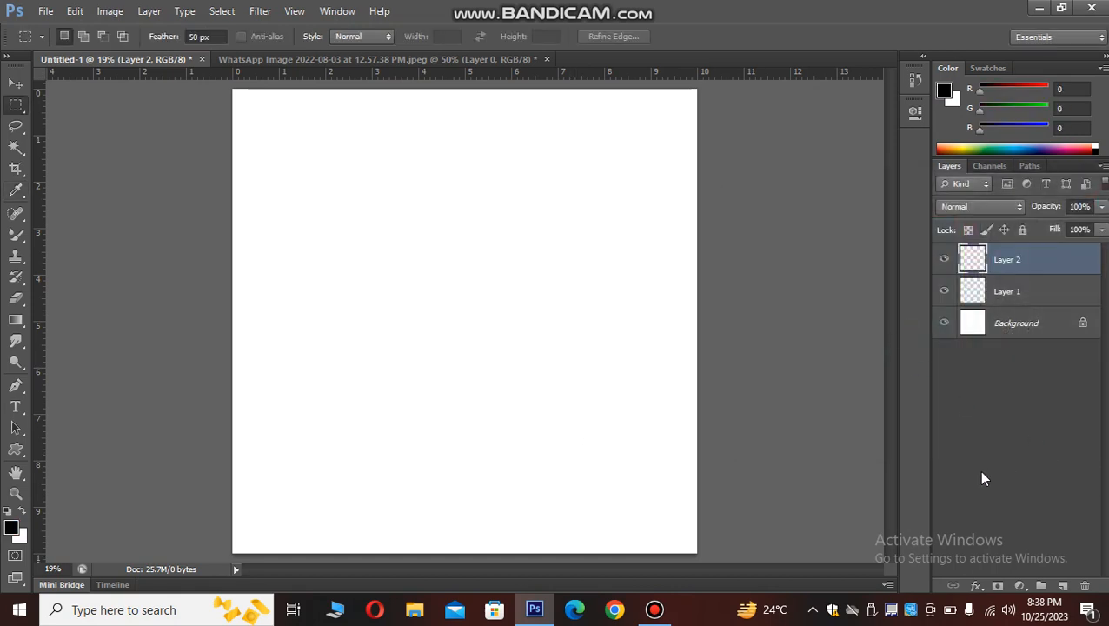
pyautogui.hotkey('alt', 'BackSpace')
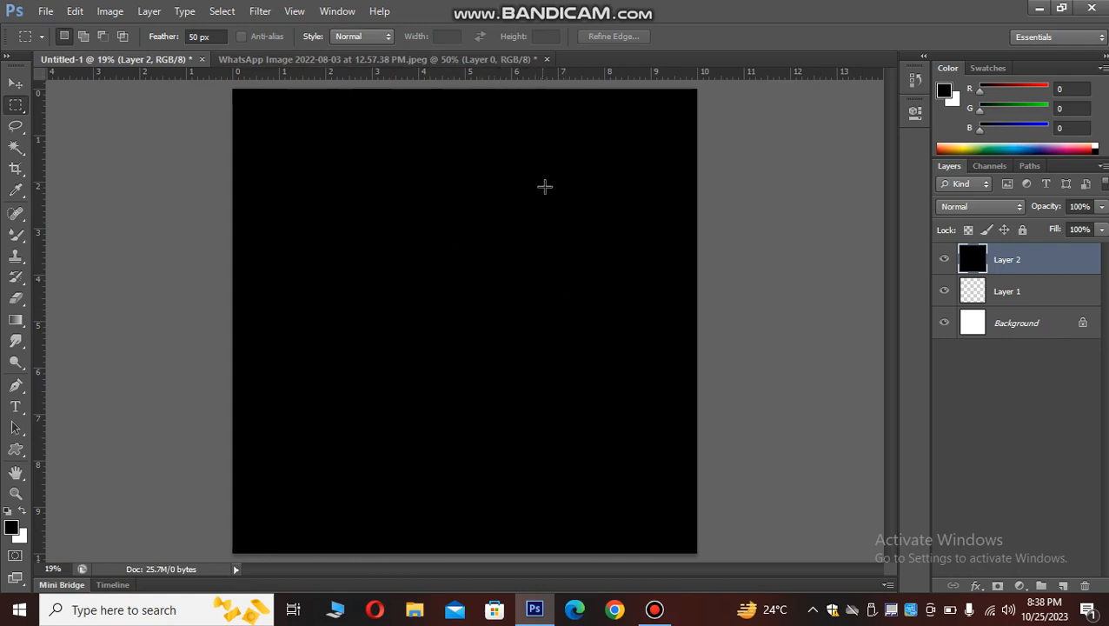
# Paste the copied stones onto the black canvas and examine the soft feathered left edge up close
pyautogui.hotkey('ctrl', 'v')
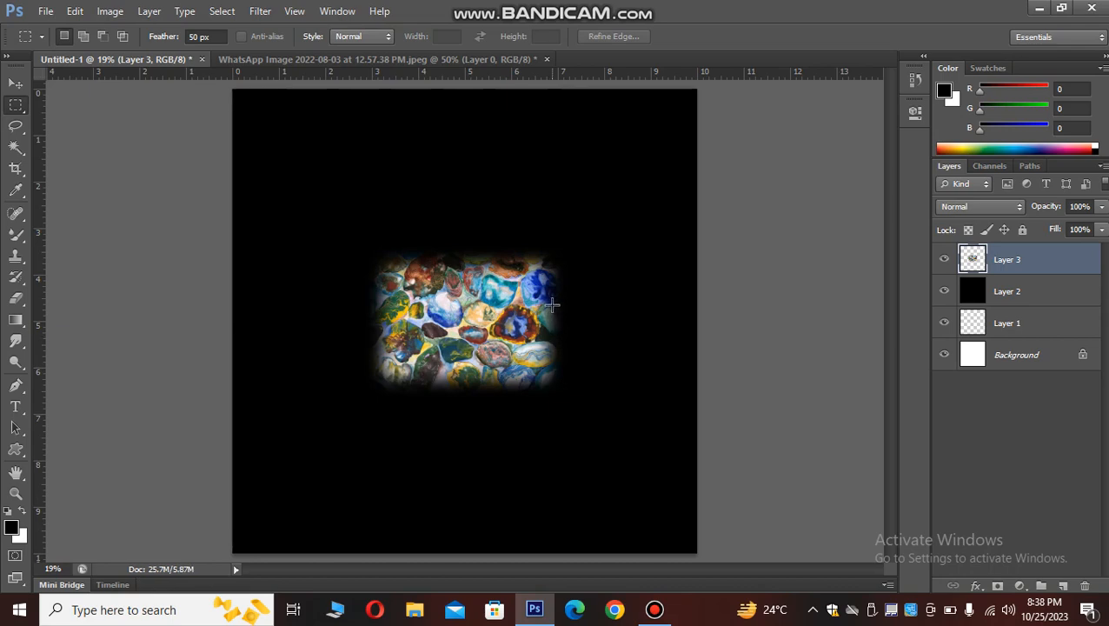
pyautogui.moveTo(551, 265); pyautogui.dragTo(574, 234)
pyautogui.moveTo(417, 395); pyautogui.dragTo(599, 260)
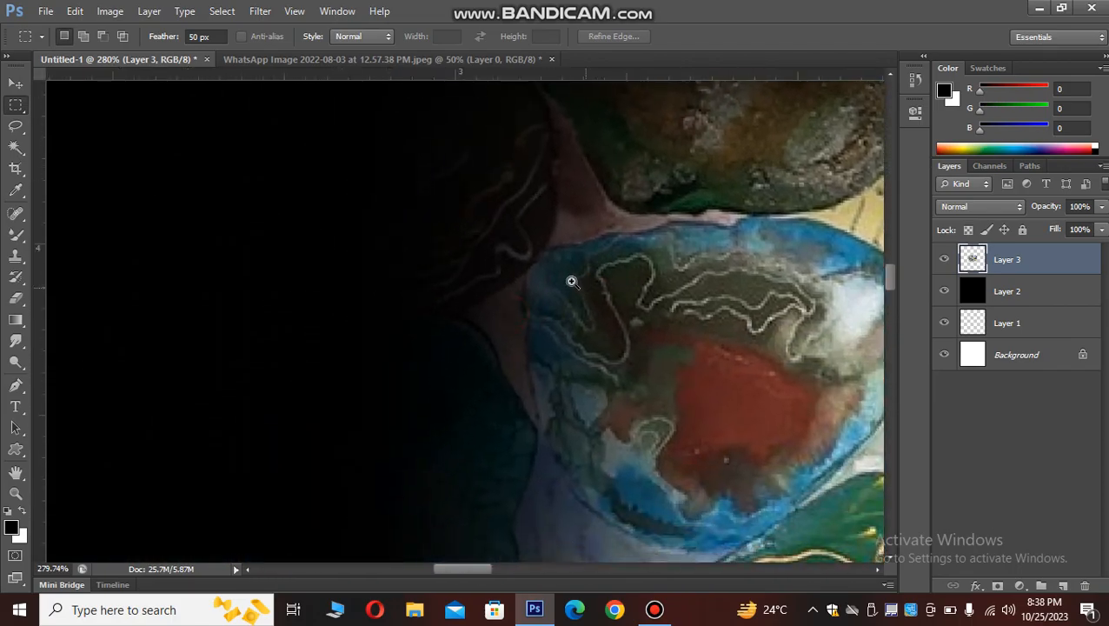
pyautogui.moveTo(450, 267); pyautogui.dragTo(480, 330)
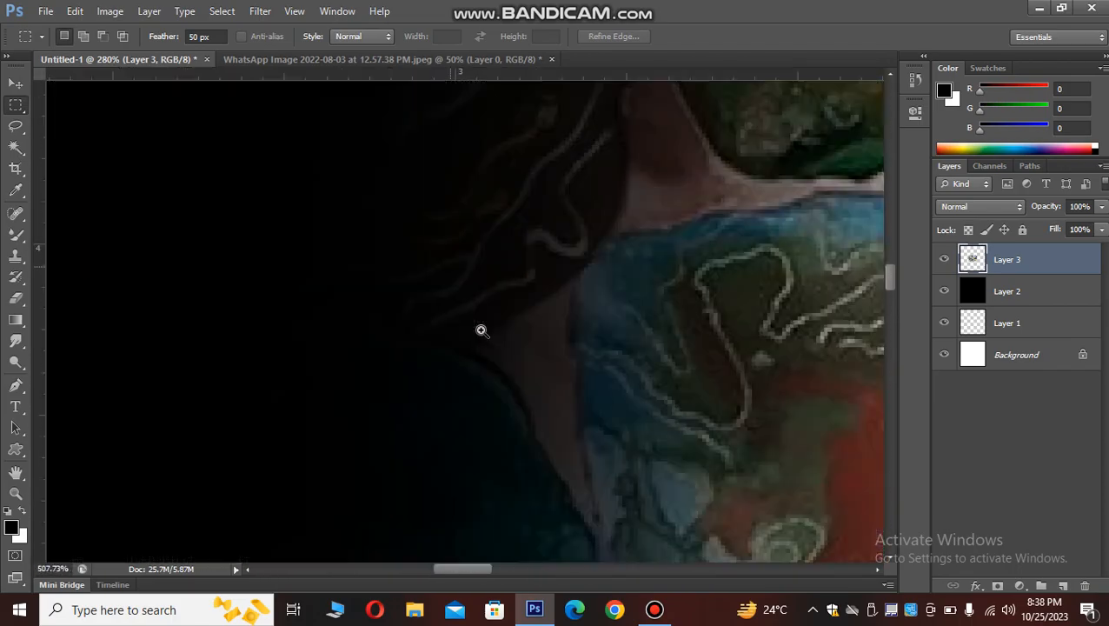
# Examine the pasted stones' soft feathered edges up close around the block, comparing them with the black background
pyautogui.moveTo(491, 406); pyautogui.dragTo(514, 131)
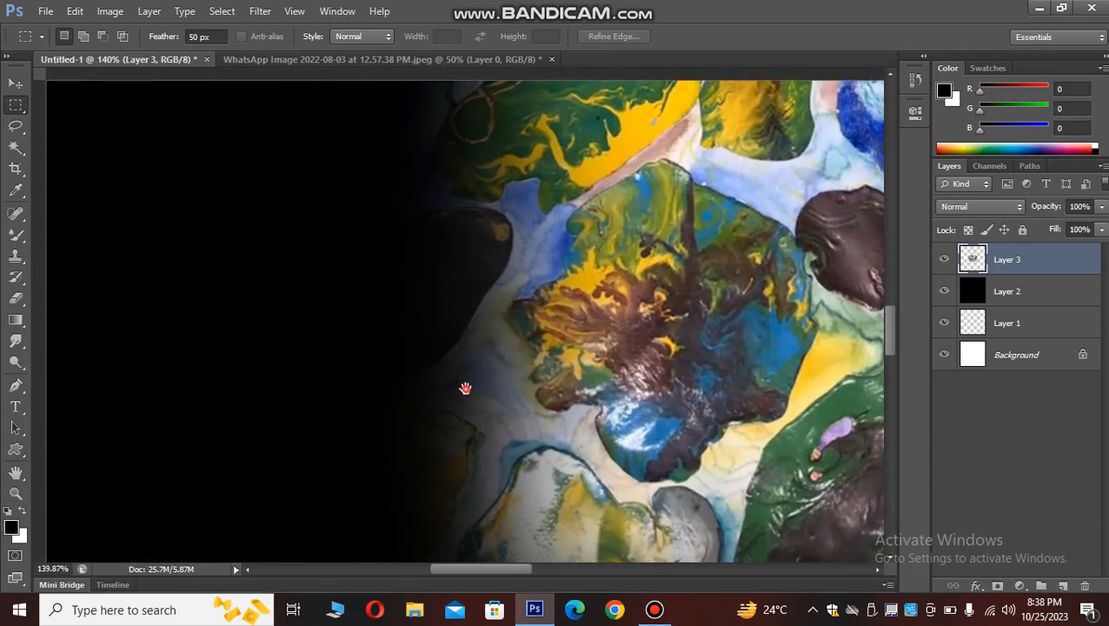
pyautogui.moveTo(465, 388); pyautogui.dragTo(421, 399)
pyautogui.moveTo(491, 485); pyautogui.dragTo(606, 349)
pyautogui.moveTo(629, 295); pyautogui.dragTo(204, 370)
pyautogui.moveTo(703, 275); pyautogui.dragTo(126, 421)
pyautogui.moveTo(601, 324); pyautogui.dragTo(248, 402)
pyautogui.moveTo(614, 292); pyautogui.dragTo(395, 497)
pyautogui.moveTo(720, 319); pyautogui.dragTo(403, 255)
pyautogui.moveTo(550, 269); pyautogui.dragTo(432, 257)
pyautogui.keyDown('alt'); pyautogui.click(546, 274); pyautogui.keyUp('alt')
pyautogui.keyDown('alt'); pyautogui.click(546, 275); pyautogui.keyUp('alt')
pyautogui.keyDown('alt'); pyautogui.click(546, 275); pyautogui.keyUp('alt')
pyautogui.keyDown('alt'); pyautogui.click(544, 276); pyautogui.keyUp('alt')
pyautogui.keyDown('alt'); pyautogui.click(544, 277); pyautogui.keyUp('alt')
pyautogui.keyDown('alt'); pyautogui.click(544, 277); pyautogui.keyUp('alt')
pyautogui.moveTo(549, 204); pyautogui.dragTo(558, 318)
pyautogui.keyDown('alt'); pyautogui.click(557, 318); pyautogui.keyUp('alt')
pyautogui.hotkey('ctrl', '0')
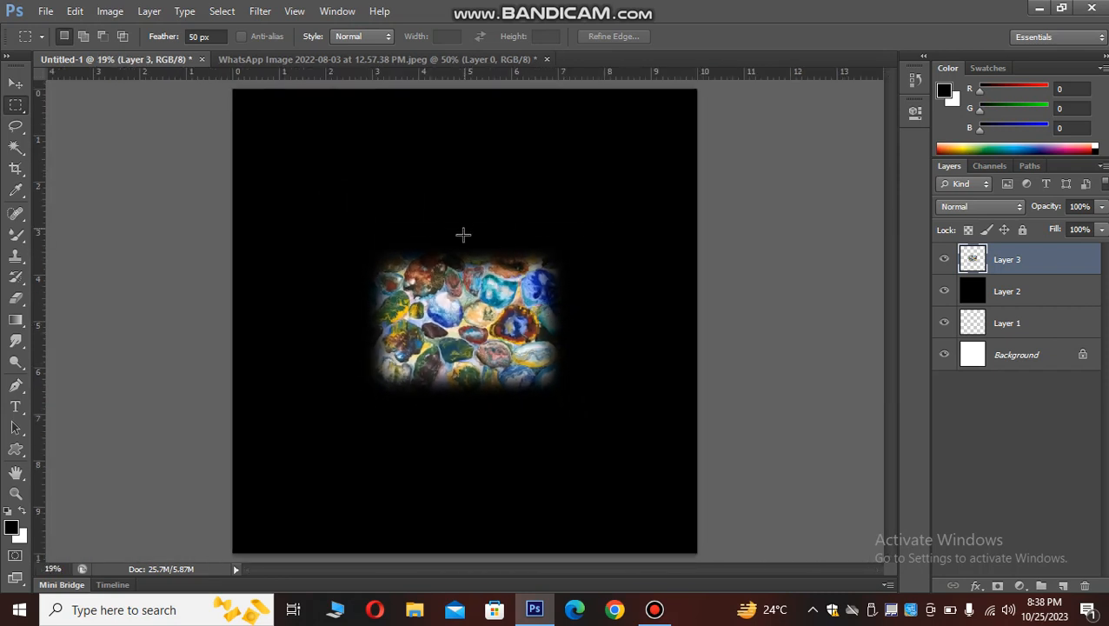
# Move the feathered stones layer down to the lower-left area of the black canvas
pyautogui.press('v')
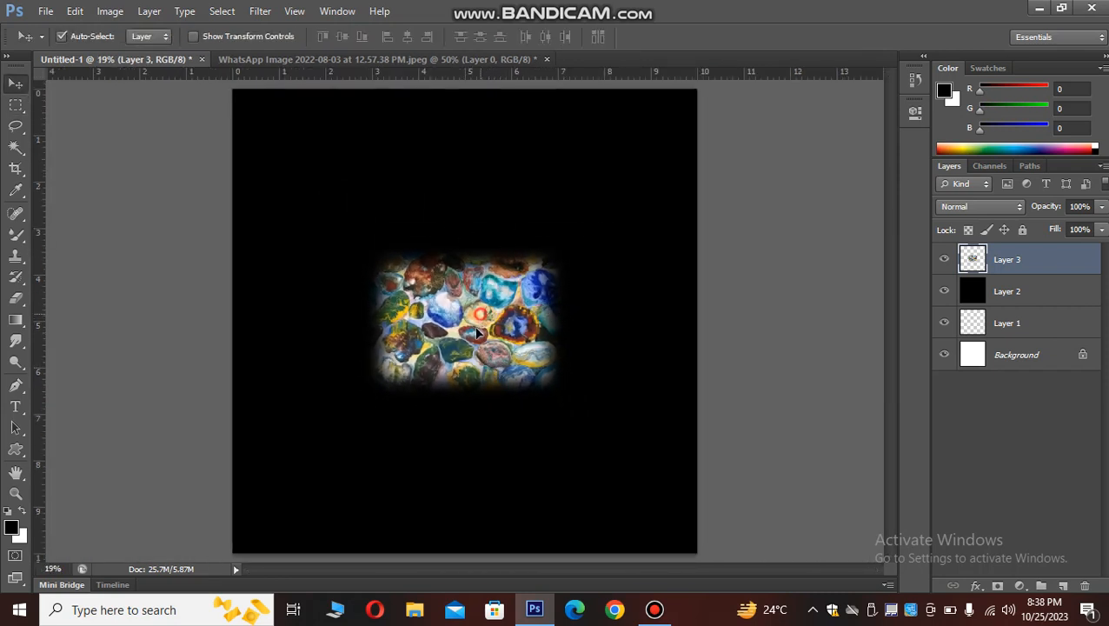
pyautogui.moveTo(476, 333); pyautogui.dragTo(416, 445)
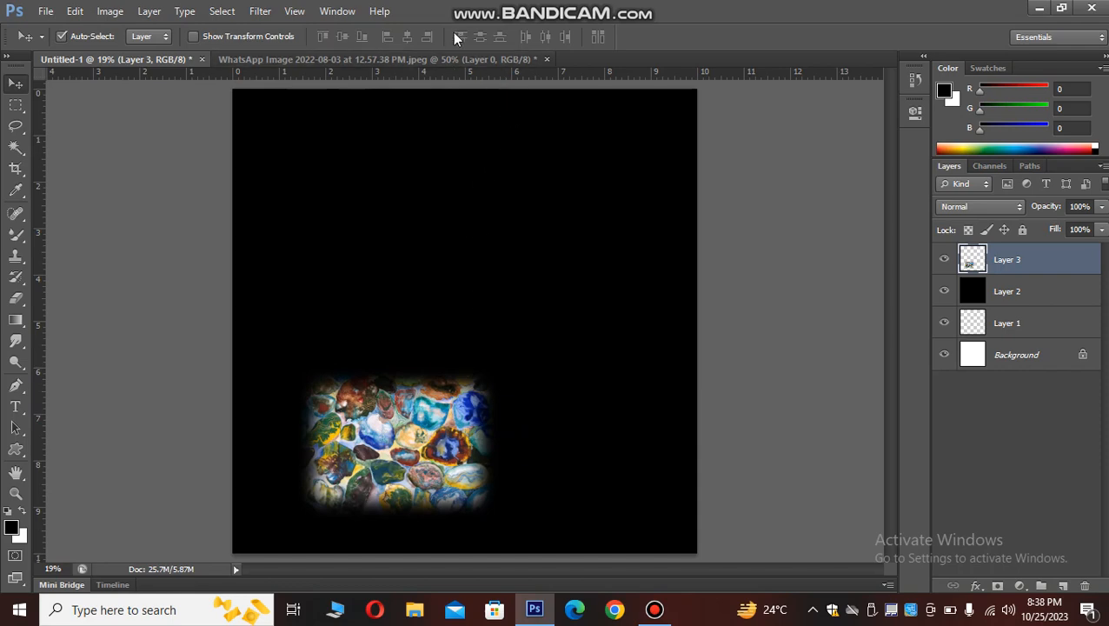
# In the WhatsApp Image document, replace the old selection with a large rectangular marquee over the middle stones at 0 px feather and copy it
pyautogui.click(348, 60)
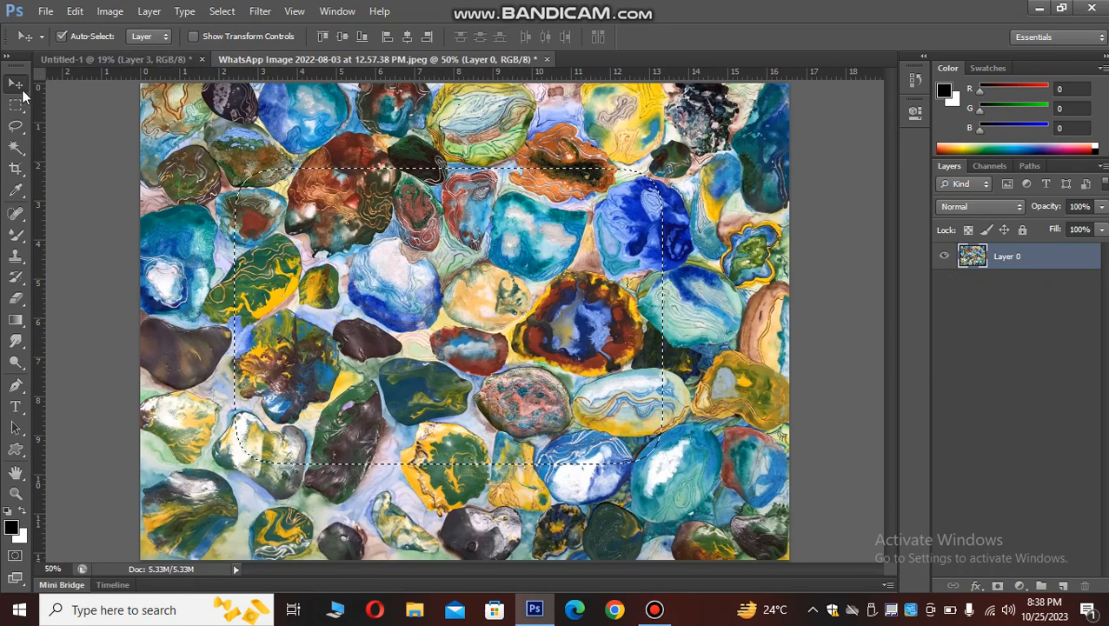
pyautogui.hotkey('ctrl', 'd')
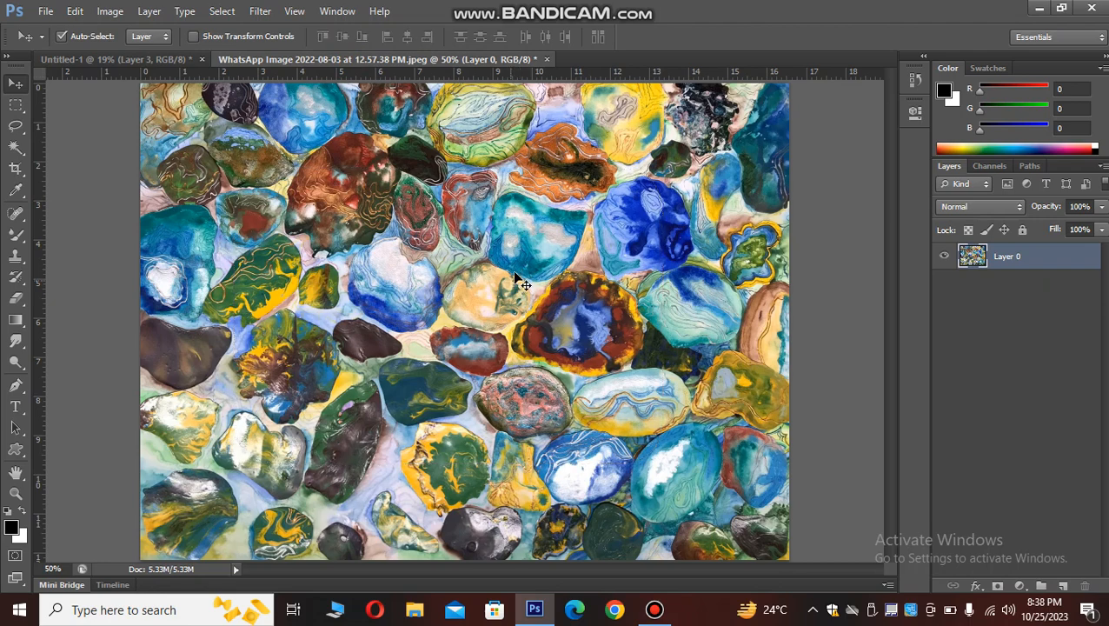
pyautogui.click(15, 103)
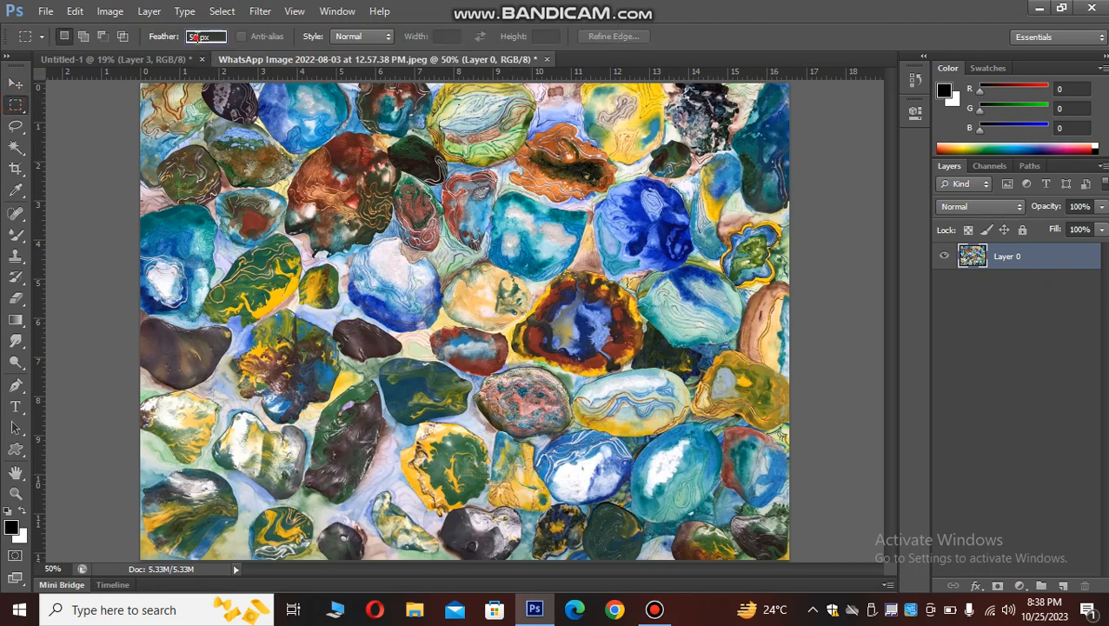
pyautogui.doubleClick(193, 37)
pyautogui.write('0')
pyautogui.press('Return')
pyautogui.moveTo(648, 172); pyautogui.dragTo(236, 488)
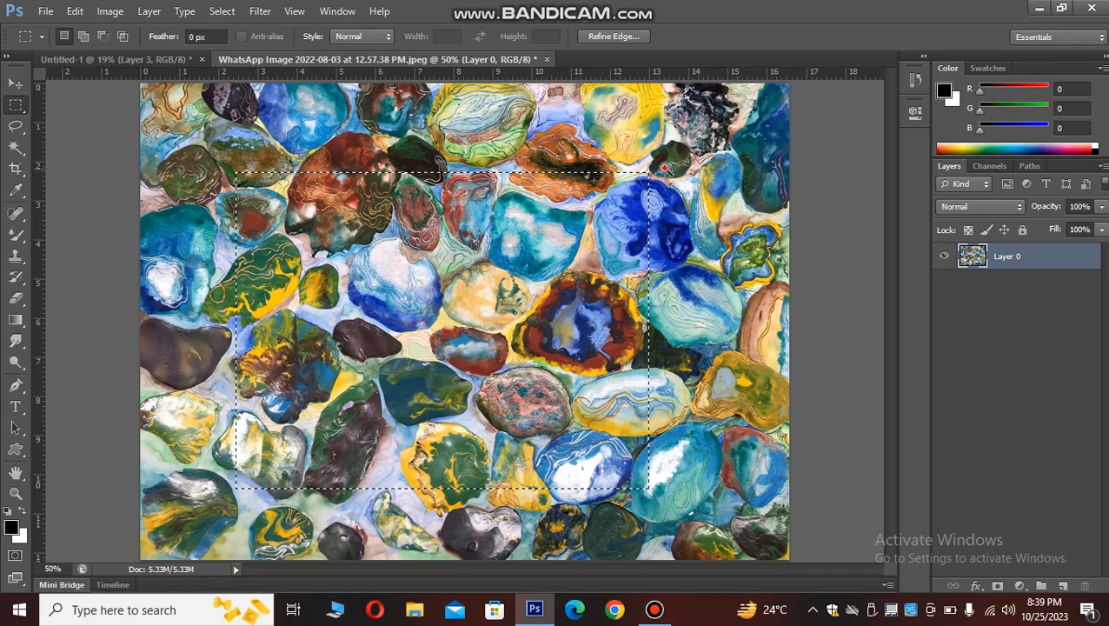
pyautogui.moveTo(664, 168); pyautogui.dragTo(641, 243)
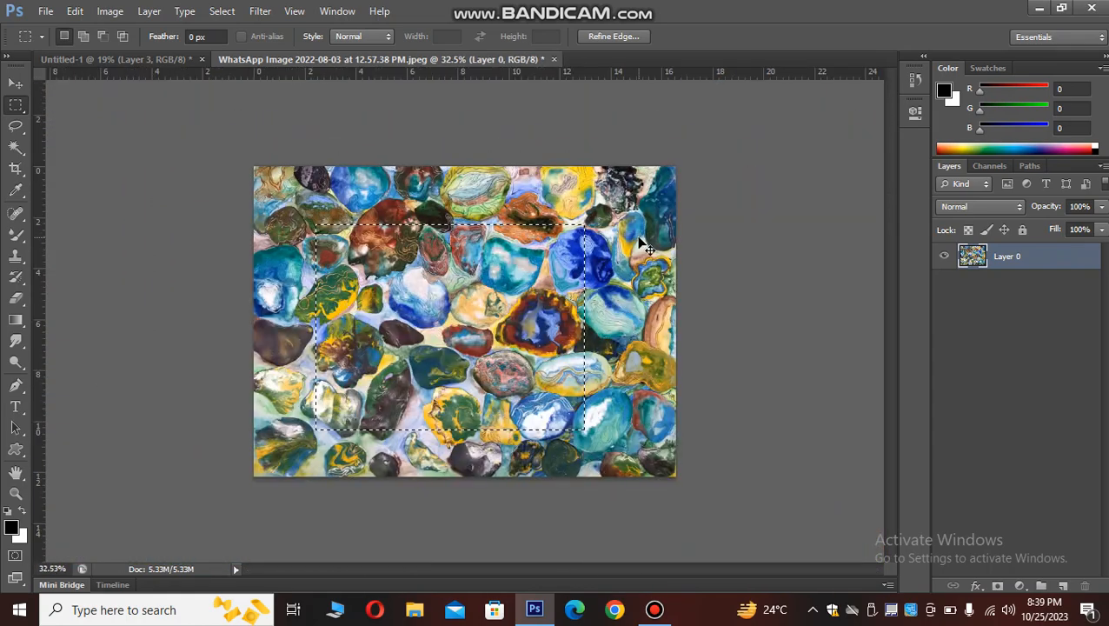
pyautogui.hotkey('ctrl', '0')
# Paste the unfeathered stones into the Untitled-1 document and place them above the feathered block
pyautogui.moveTo(157, 62); pyautogui.dragTo(142, 74)
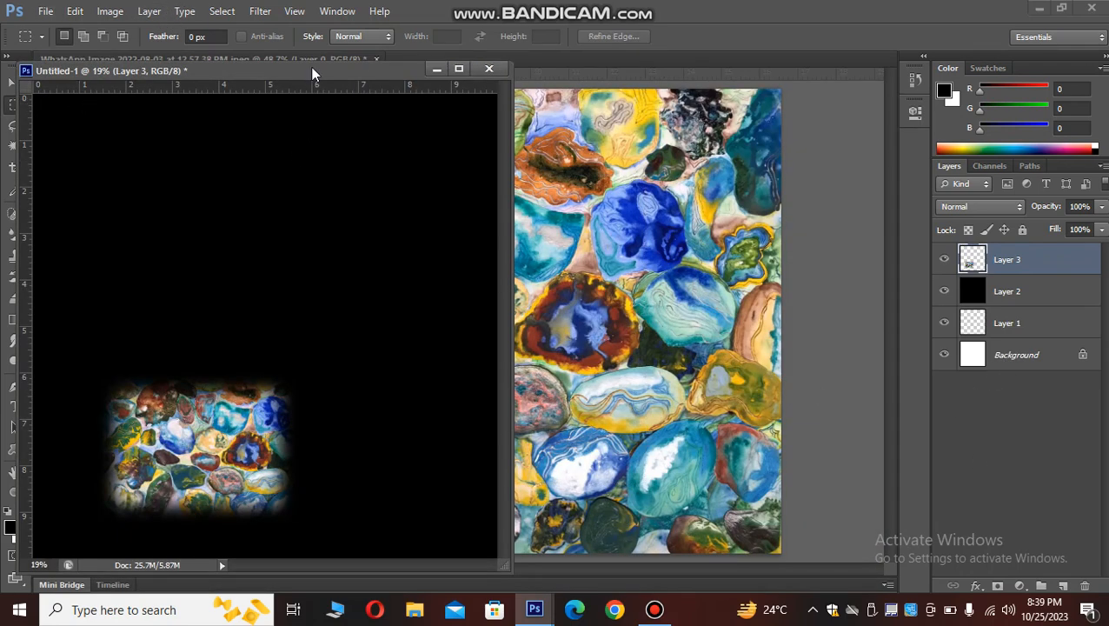
pyautogui.moveTo(312, 74); pyautogui.dragTo(599, 58)
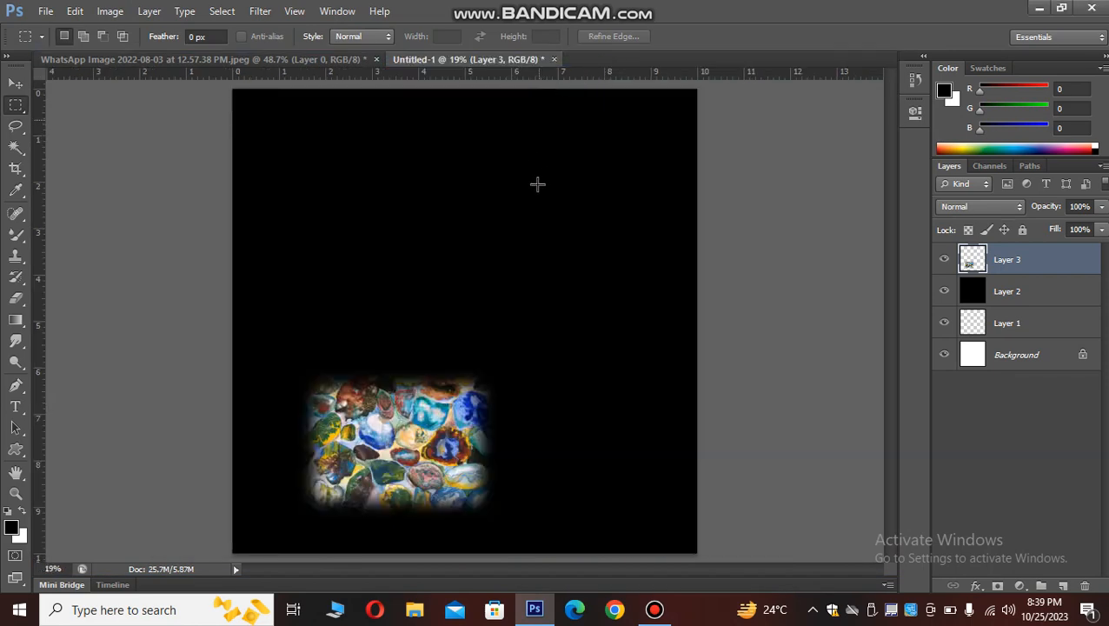
pyautogui.hotkey('ctrl', 'v')
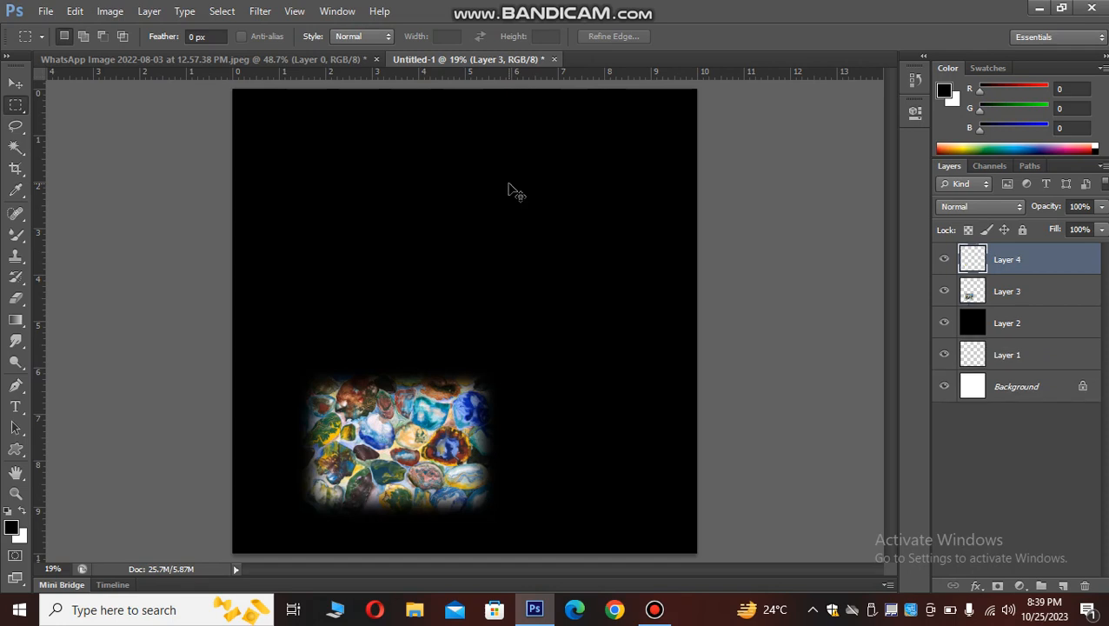
pyautogui.press('v')
pyautogui.moveTo(472, 356); pyautogui.dragTo(405, 322)
# Examine the unfeathered block's edges up close and compare them with the feathered block below
pyautogui.keyDown('ctrl'); pyautogui.click(376, 353); pyautogui.keyUp('ctrl')
pyautogui.moveTo(395, 375); pyautogui.dragTo(491, 392)
pyautogui.moveTo(428, 389); pyautogui.dragTo(483, 323)
pyautogui.moveTo(281, 272); pyautogui.dragTo(344, 341)
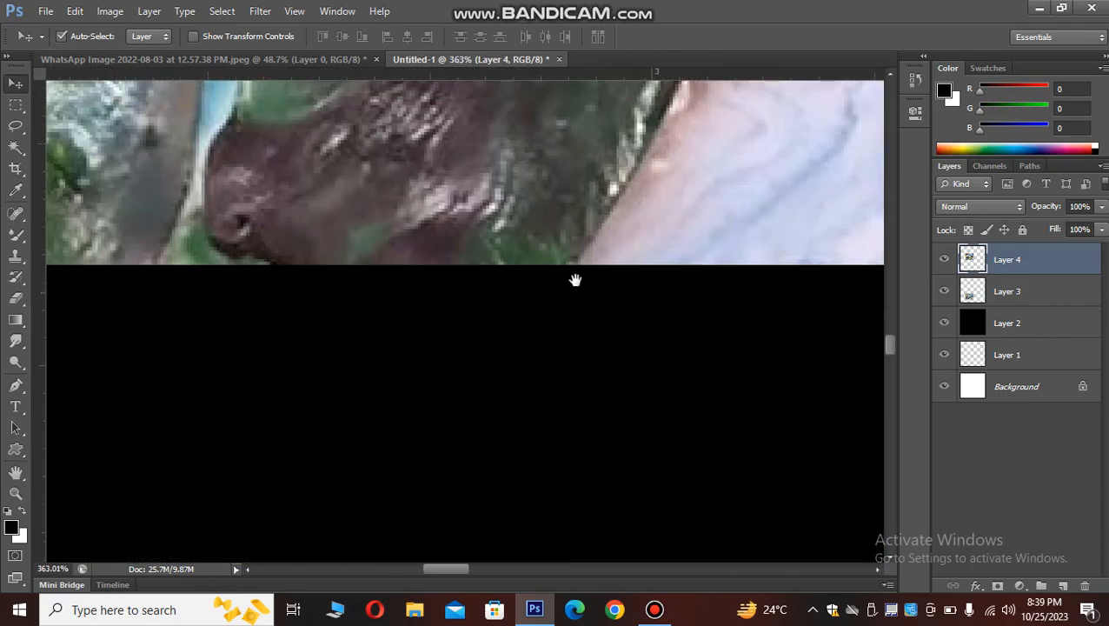
pyautogui.moveTo(593, 268); pyautogui.dragTo(338, 334)
pyautogui.keyDown('alt'); pyautogui.click(490, 327); pyautogui.keyUp('alt')
pyautogui.keyDown('alt'); pyautogui.click(484, 325); pyautogui.keyUp('alt')
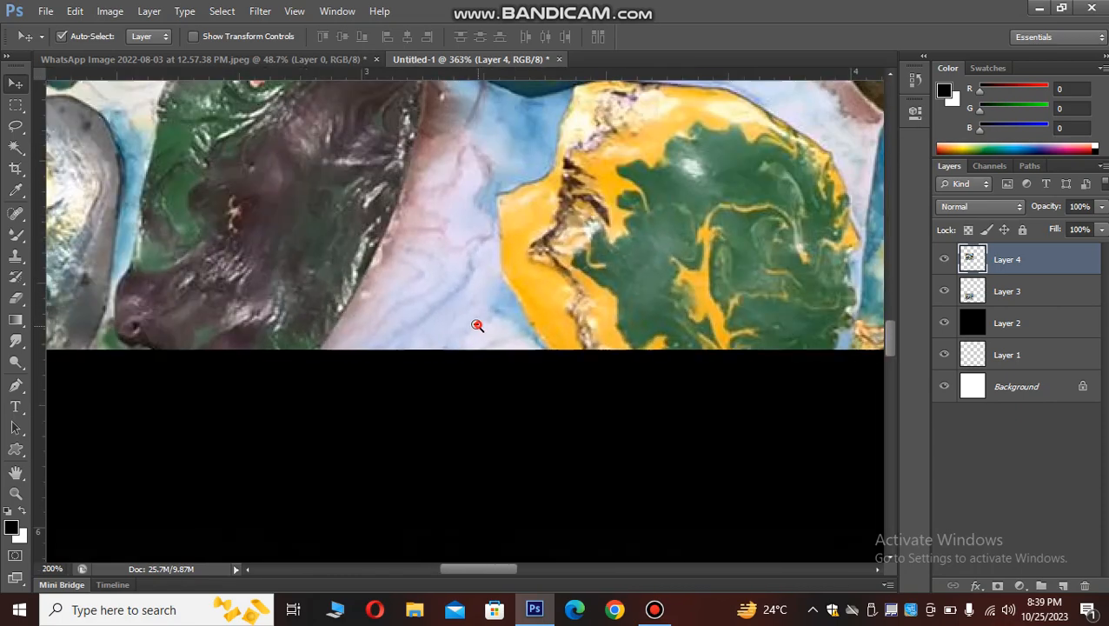
pyautogui.keyDown('alt'); pyautogui.click(480, 324); pyautogui.keyUp('alt')
pyautogui.keyDown('alt'); pyautogui.click(481, 324); pyautogui.keyUp('alt')
pyautogui.keyDown('alt'); pyautogui.click(480, 324); pyautogui.keyUp('alt')
pyautogui.moveTo(598, 328); pyautogui.dragTo(398, 296)
pyautogui.moveTo(549, 325); pyautogui.dragTo(600, 288)
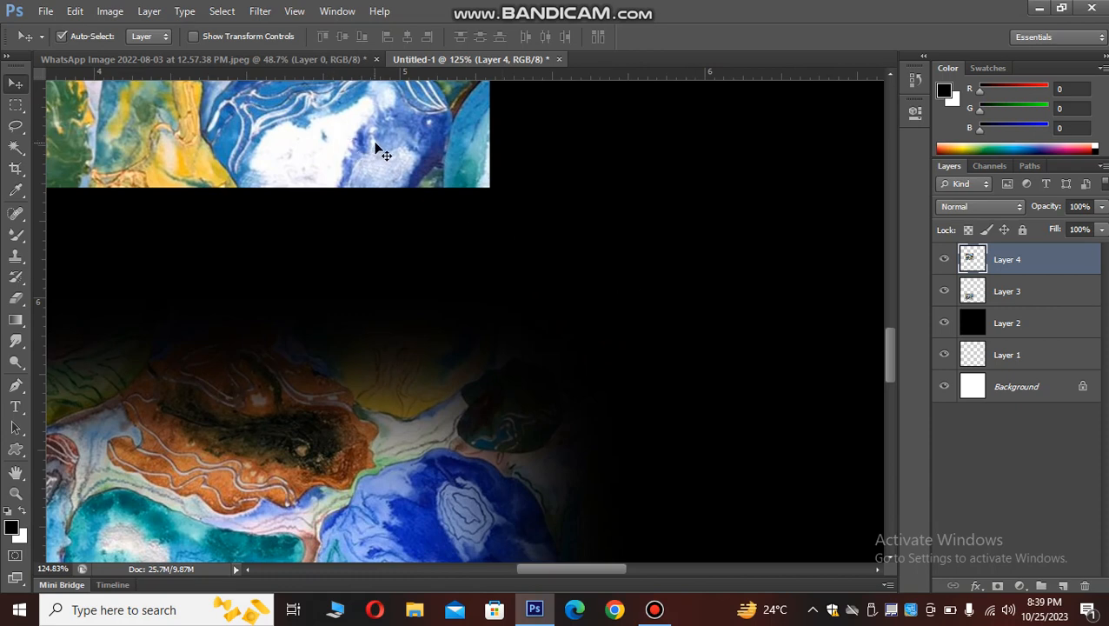
pyautogui.keyDown('alt'); pyautogui.click(409, 432); pyautogui.keyUp('alt')
pyautogui.keyDown('alt'); pyautogui.click(408, 432); pyautogui.keyUp('alt')
pyautogui.keyDown('alt'); pyautogui.click(409, 432); pyautogui.keyUp('alt')
pyautogui.keyDown('alt'); pyautogui.click(409, 432); pyautogui.keyUp('alt')
pyautogui.keyDown('alt'); pyautogui.click(387, 369); pyautogui.keyUp('alt')
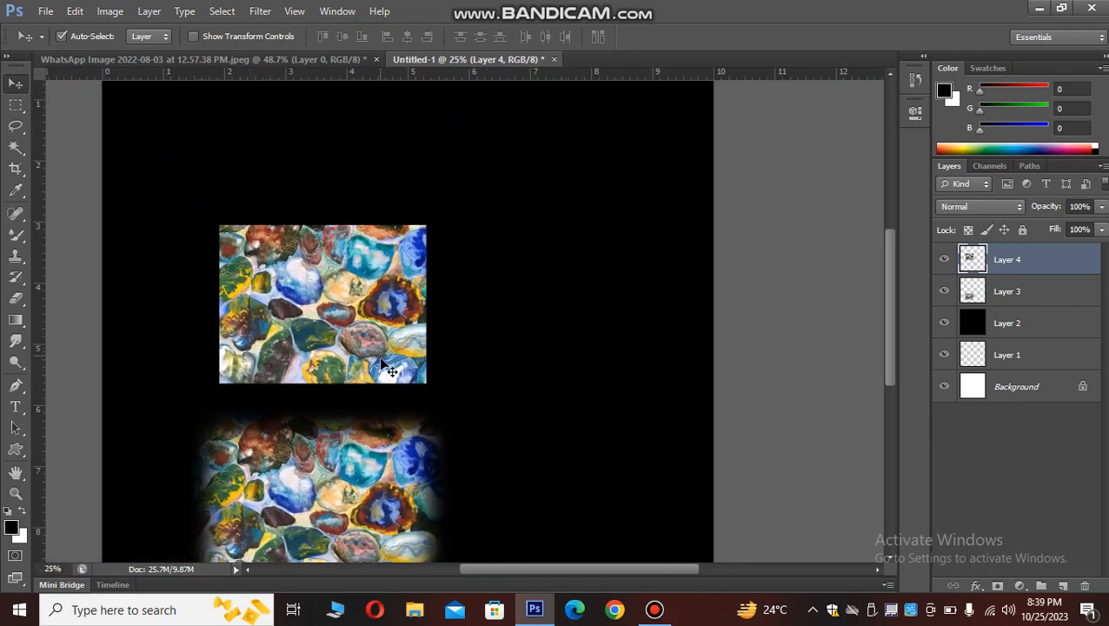
pyautogui.keyDown('alt'); pyautogui.click(380, 382); pyautogui.keyUp('alt')
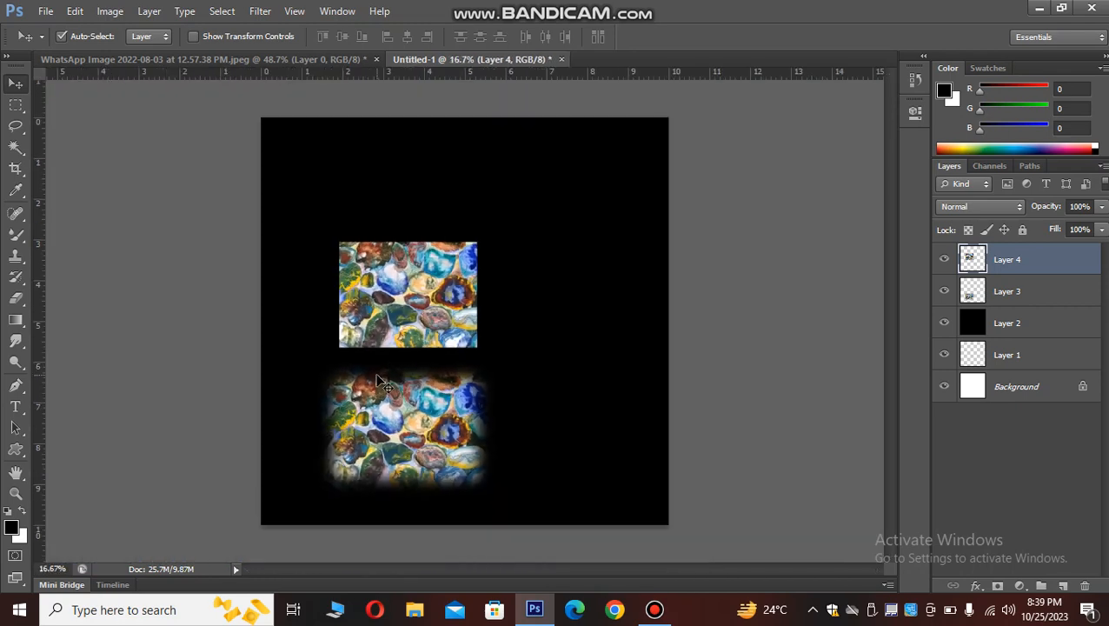
pyautogui.scroll(1, 376, 383)
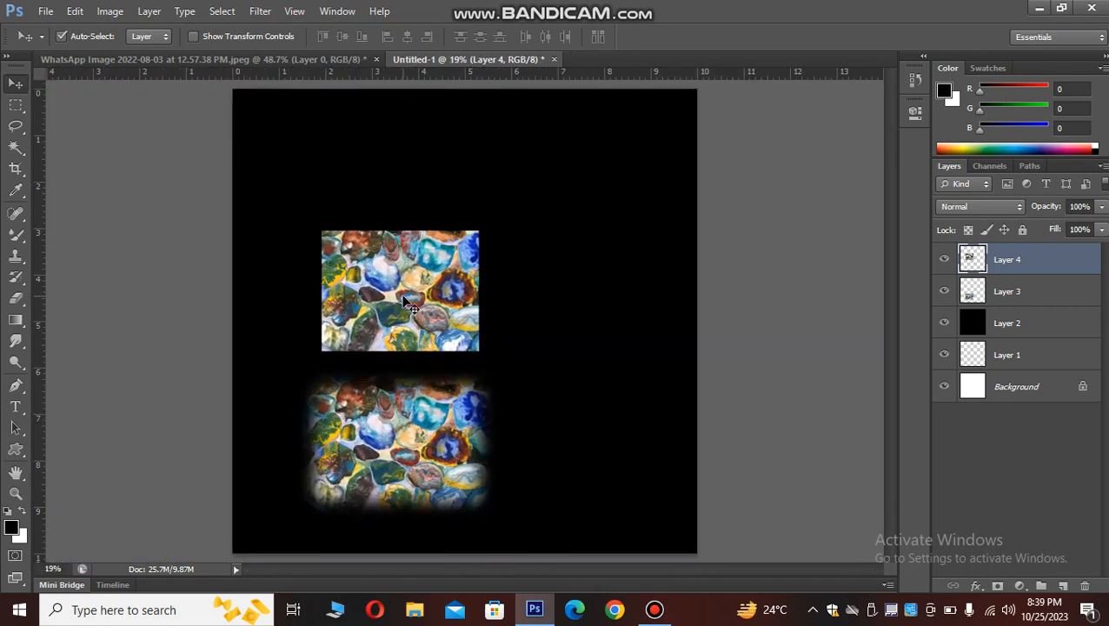
# Delete the unfeathered stones layer and move the feathered stones back to the middle of the canvas
pyautogui.press('Delete')
pyautogui.moveTo(400, 452); pyautogui.dragTo(452, 339)
# Enlarge the feathered stones with Free Transform to span most of the canvas width, and load Layer 3's outline as a selection
pyautogui.hotkey('ctrl', 't')
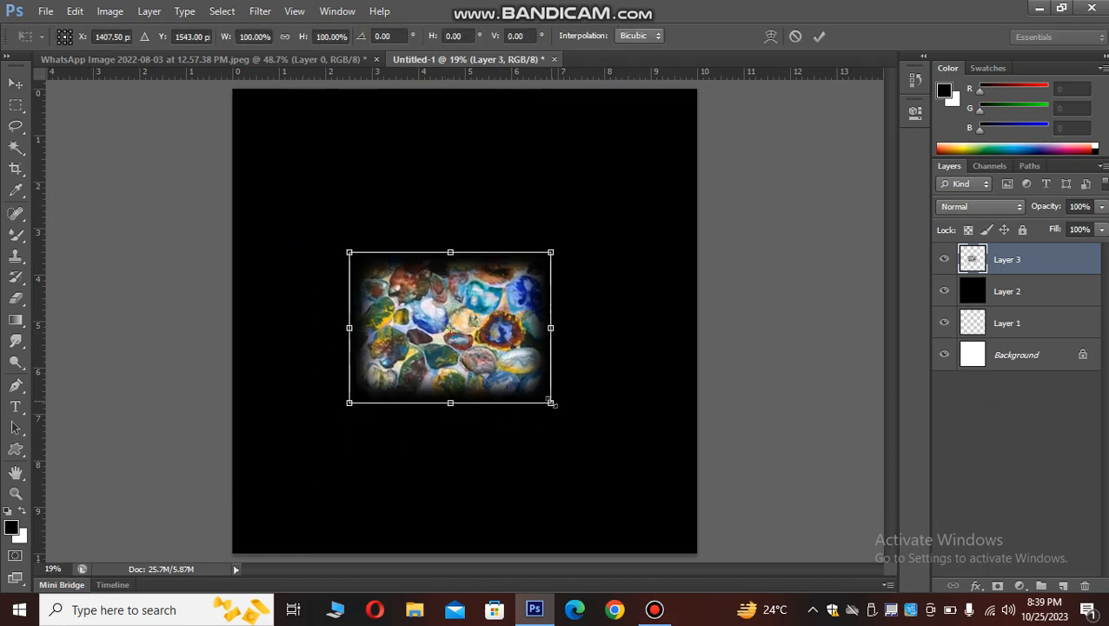
pyautogui.moveTo(550, 402); pyautogui.dragTo(638, 539)
pyautogui.moveTo(349, 369); pyautogui.dragTo(364, 377)
pyautogui.press('Return')
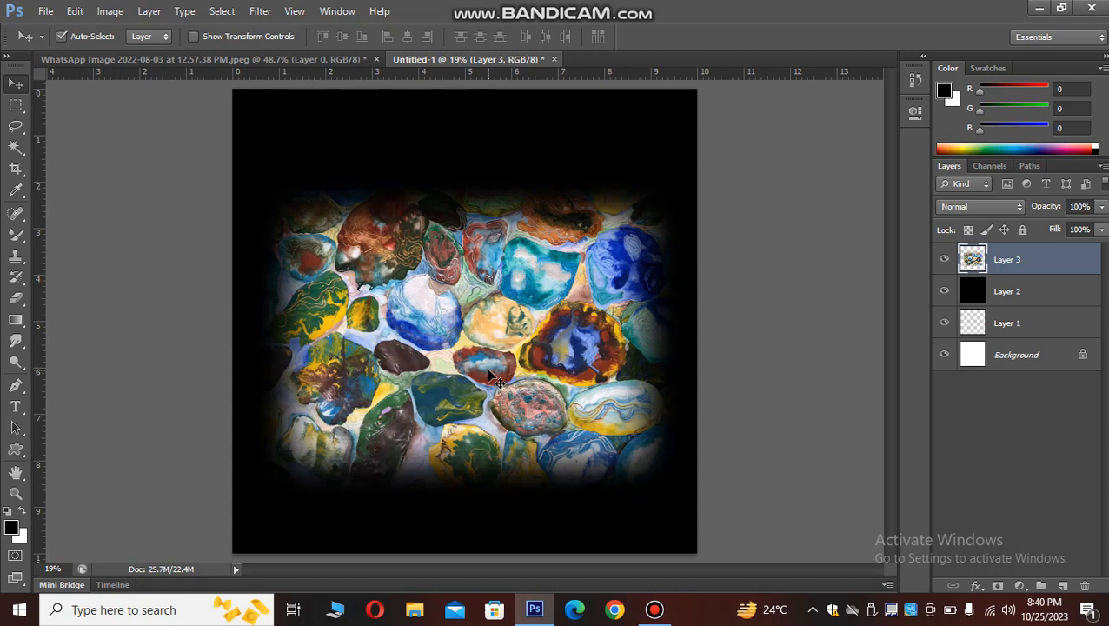
pyautogui.keyDown('ctrl'); pyautogui.click(974, 259); pyautogui.keyUp('ctrl')
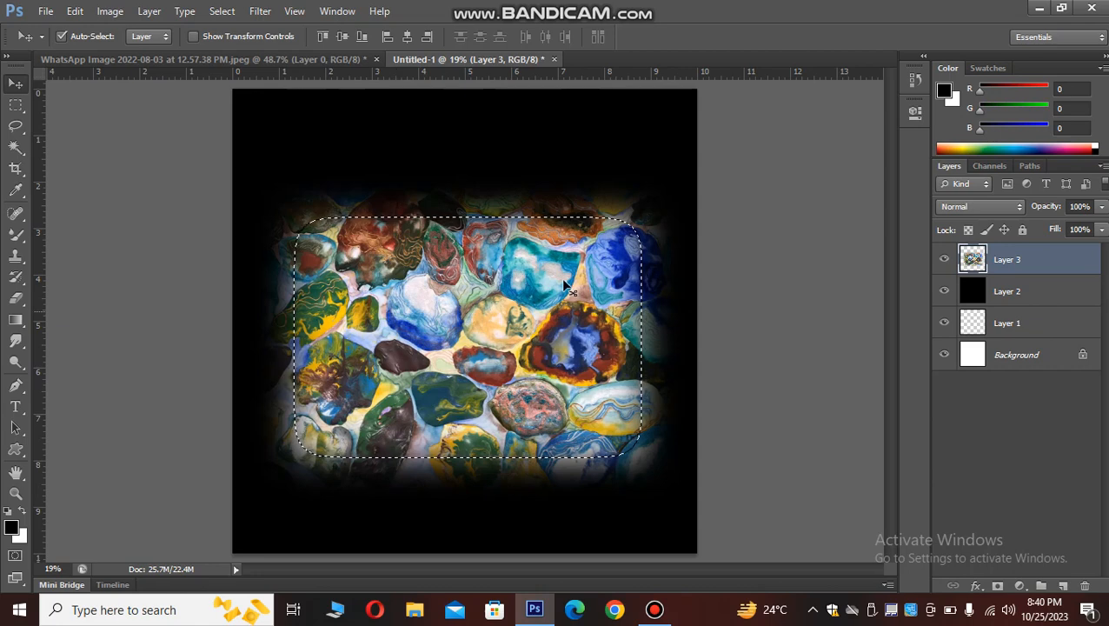
# Fill the selected area of Layer 3 with the teal foreground color 40afb5 and clear the selection
pyautogui.click(11, 528)
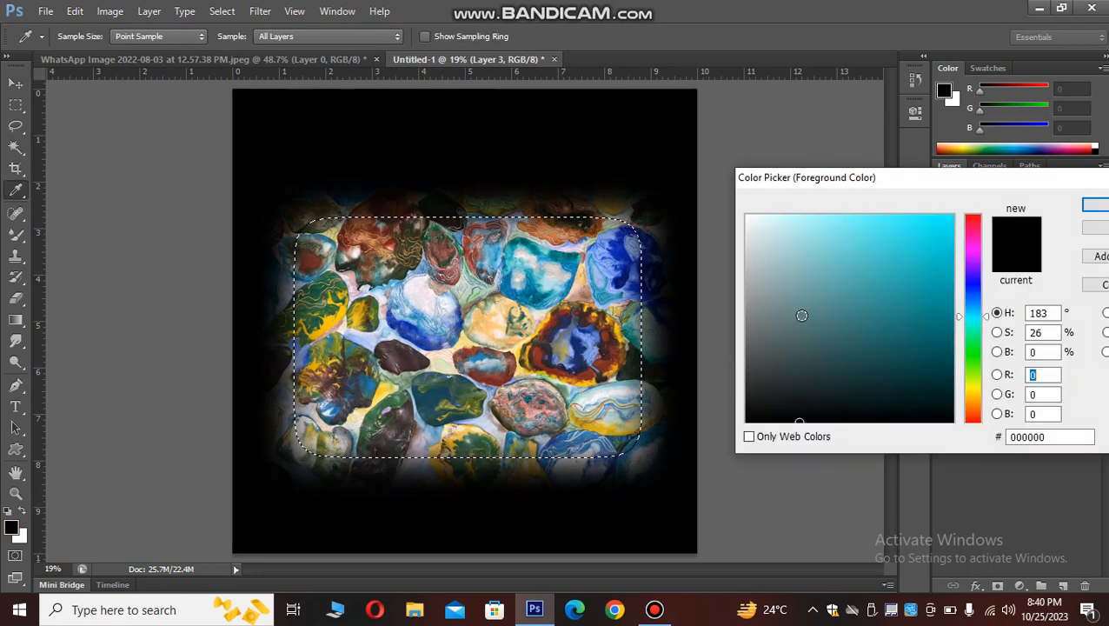
pyautogui.click(818, 298)
pyautogui.click(823, 275)
pyautogui.click(867, 325)
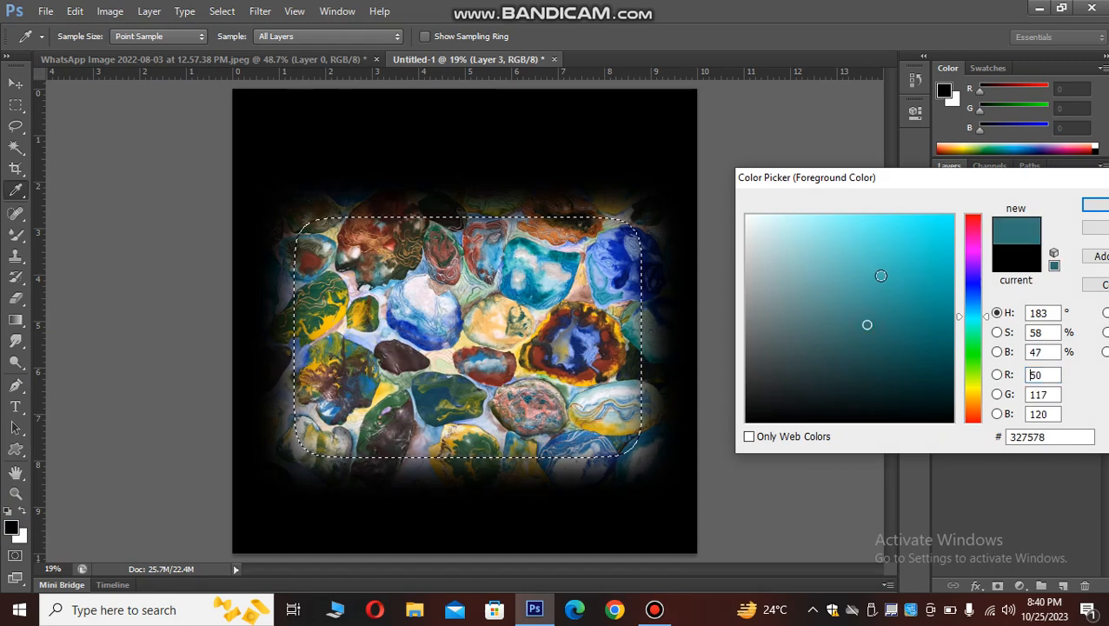
pyautogui.click(879, 274)
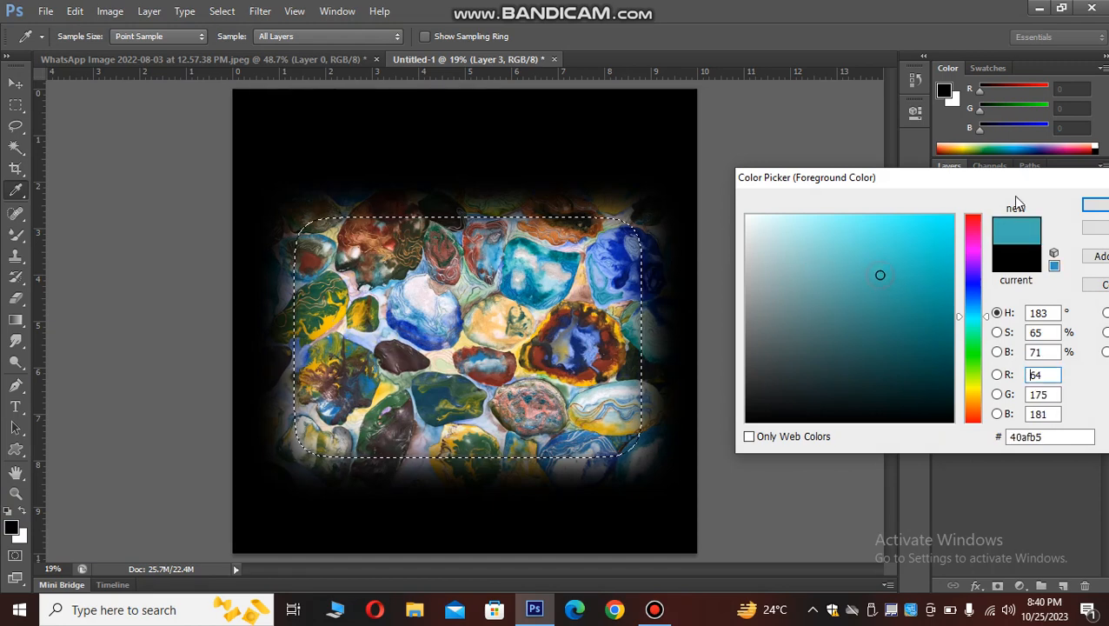
pyautogui.click(1100, 205)
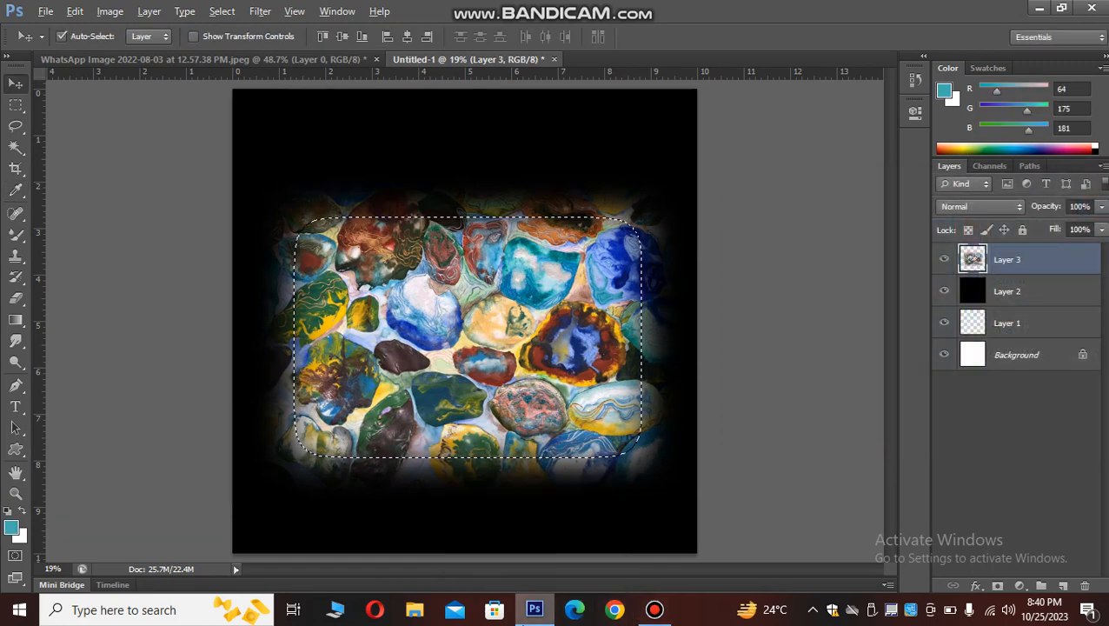
pyautogui.hotkey('alt', 'BackSpace')
pyautogui.moveTo(533, 621)
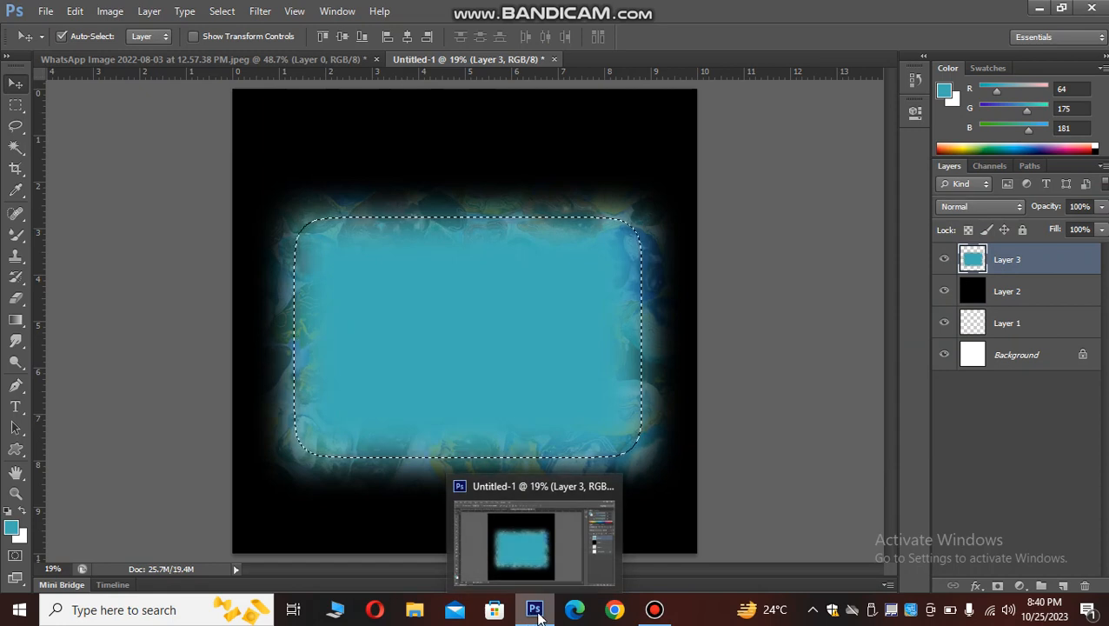
pyautogui.hotkey('ctrl', 'd')
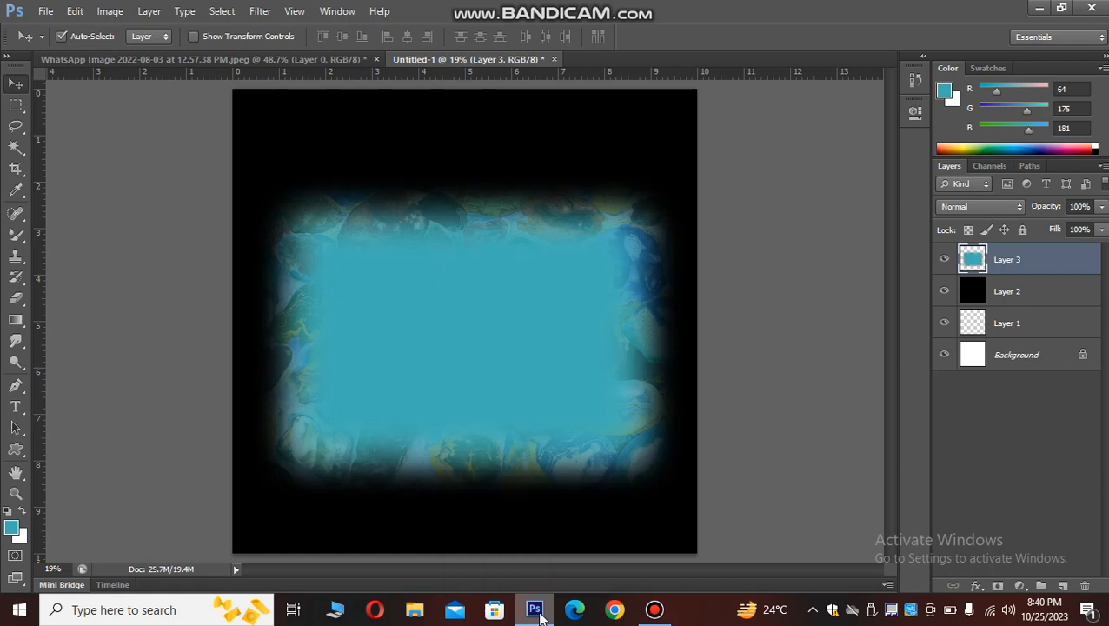
# Undo the deselection and the teal fill on Layer 3
pyautogui.hotkey('ctrl', 'alt', 'z')
pyautogui.hotkey('ctrl', 'alt', 'z')
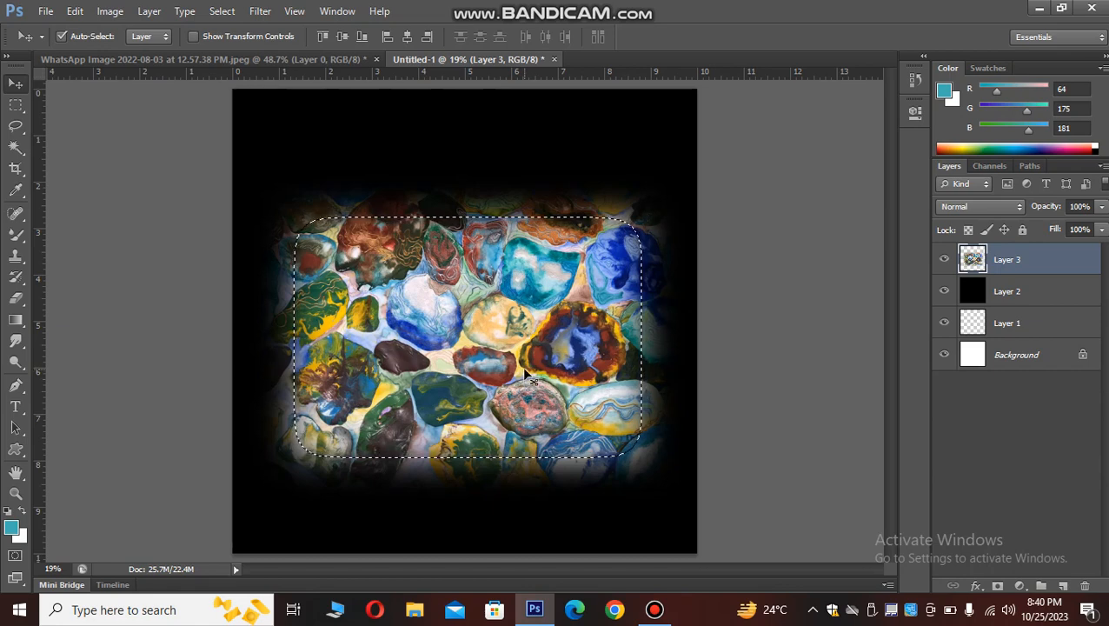
pyautogui.keyDown('ctrl'); pyautogui.moveTo(450, 218); pyautogui.dragTo(480, 252); pyautogui.keyUp('ctrl')
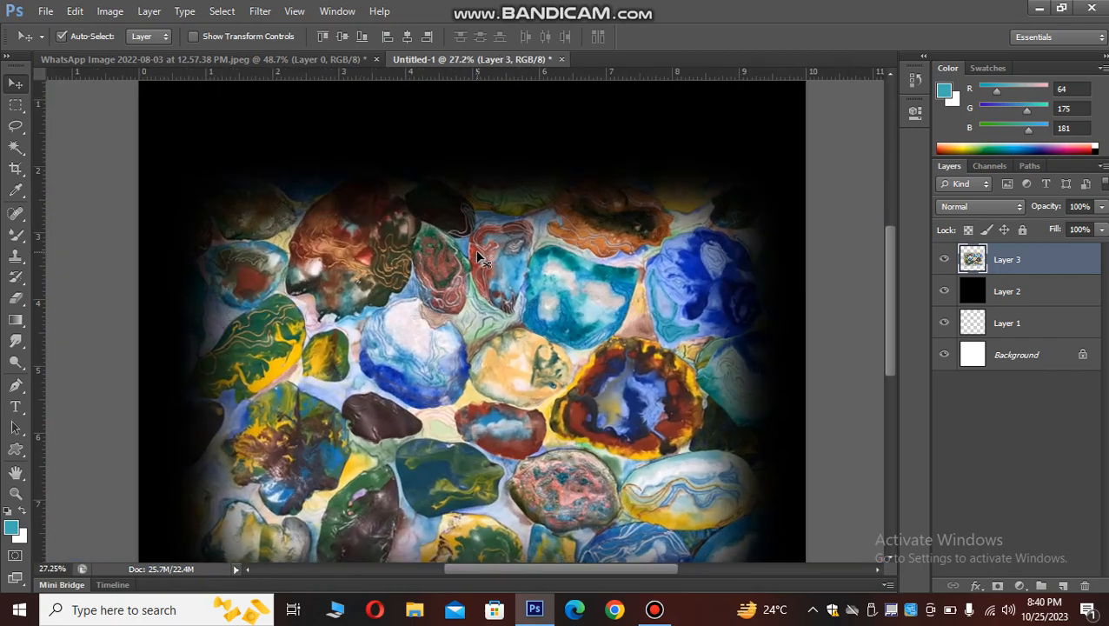
pyautogui.hotkey('ctrl', '0')
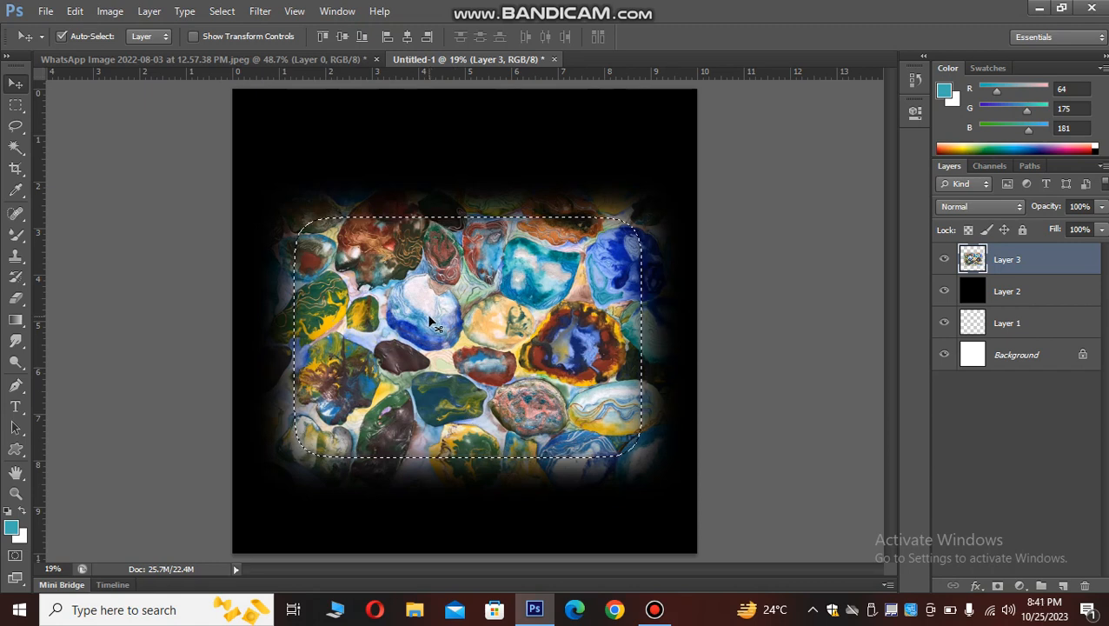
# Set the foreground color to dark teal 163e40 and smear the left and central stones inside the selection with the Mixer Brush
pyautogui.press('b')
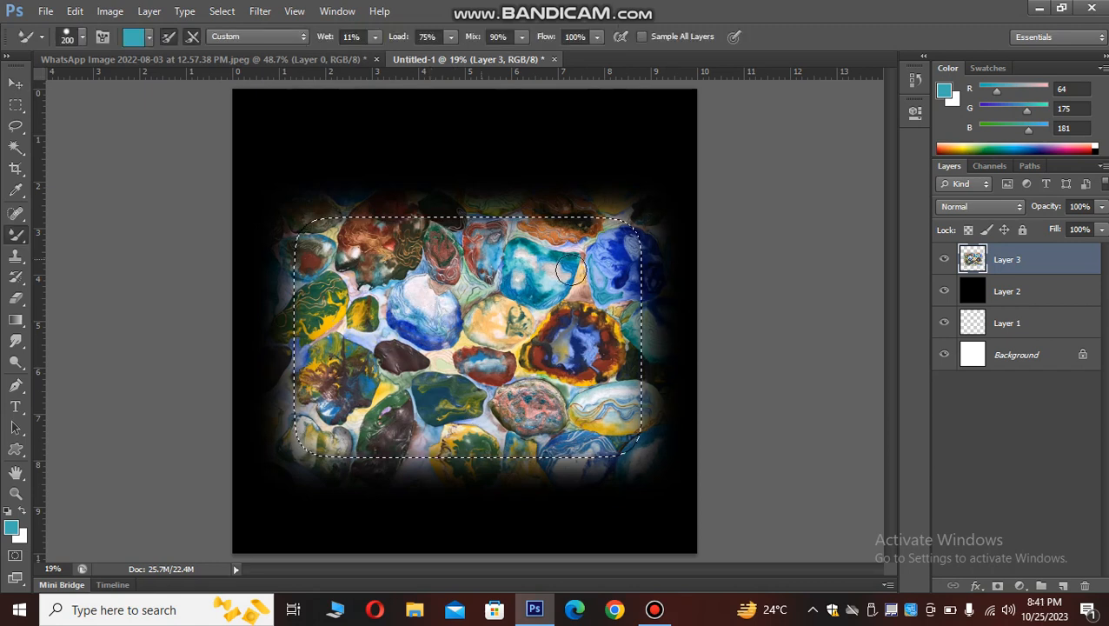
pyautogui.click(11, 527)
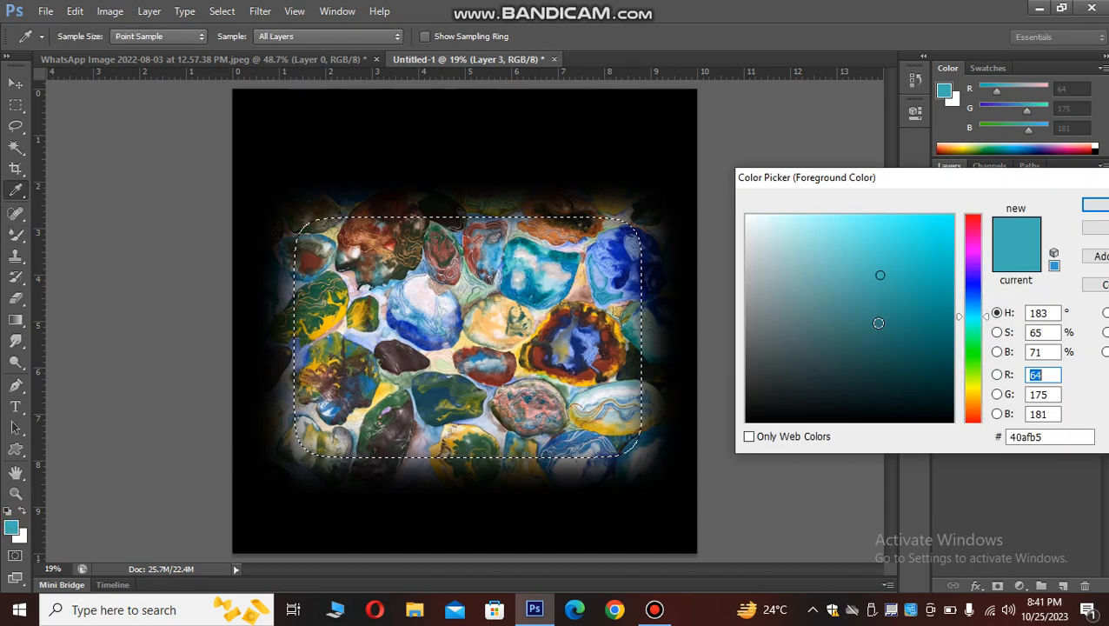
pyautogui.click(878, 342)
pyautogui.click(882, 371)
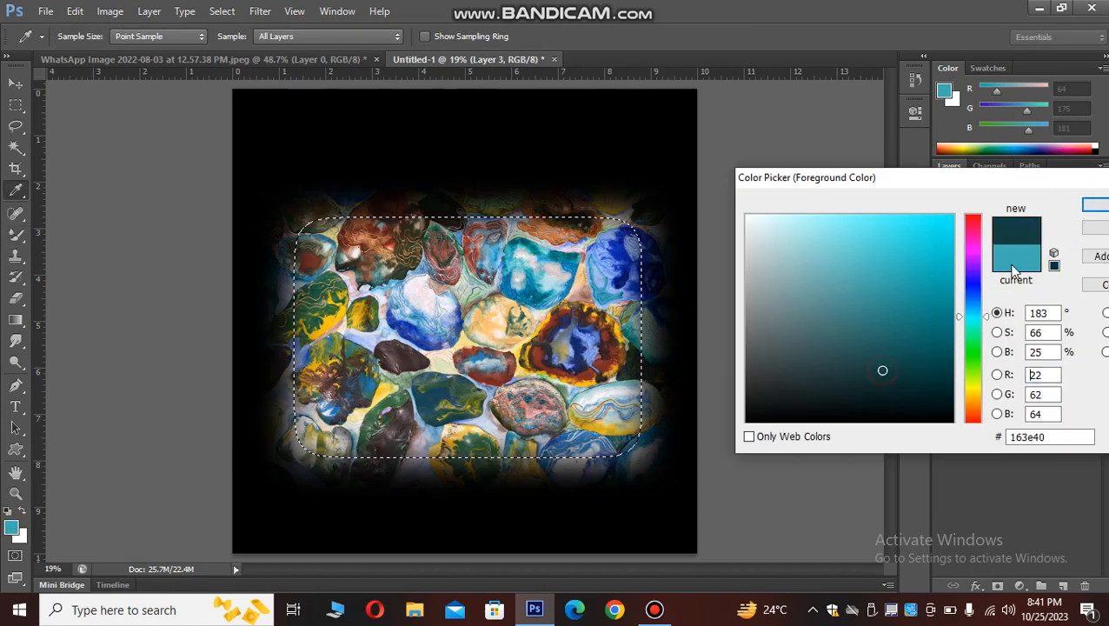
pyautogui.click(1094, 205)
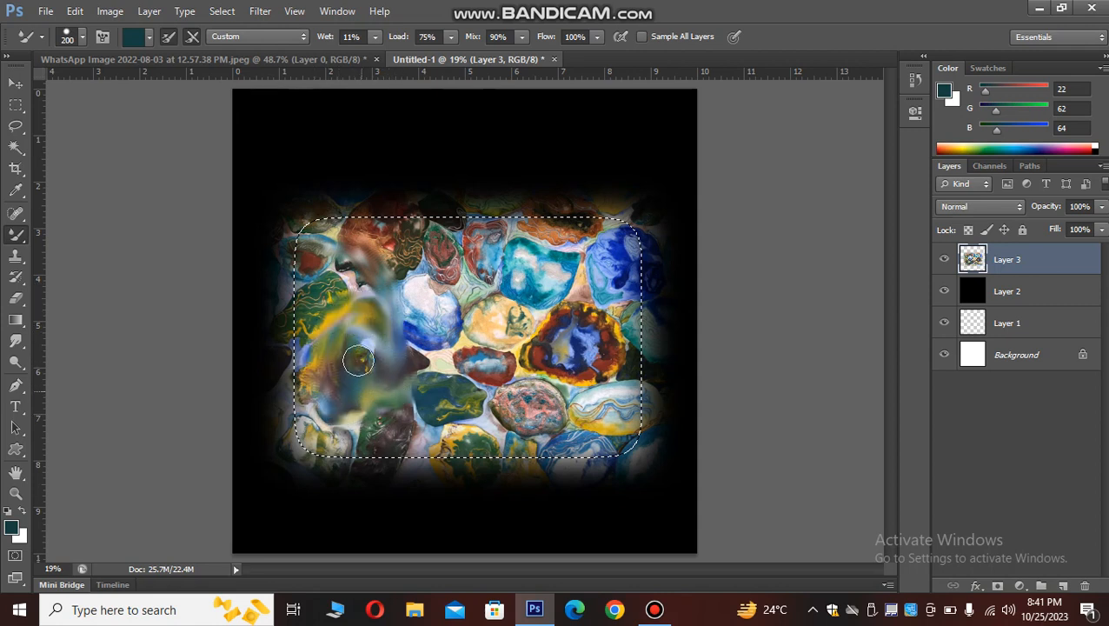
pyautogui.moveTo(465, 362)
pyautogui.mouseDown()
pyautogui.moveTo(415, 347)
pyautogui.moveTo(477, 275)
pyautogui.mouseUp()
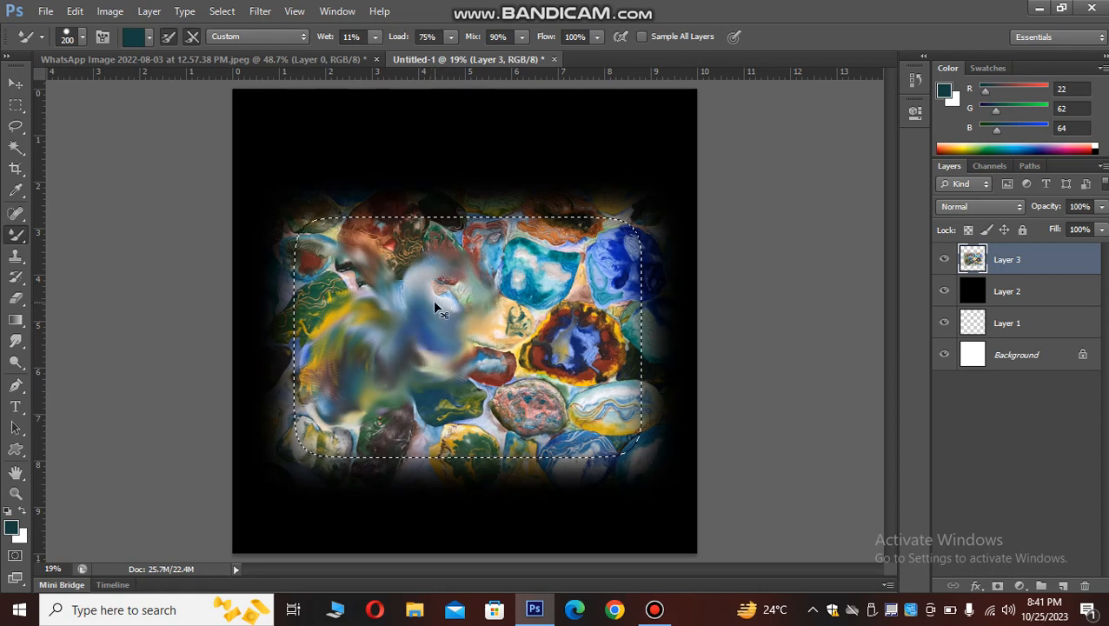
# Undo the Mixer Brush smearing on the Layer 3 stones and close the Bandicam recorder window covering the canvas
pyautogui.hotkey('ctrl', 'z')
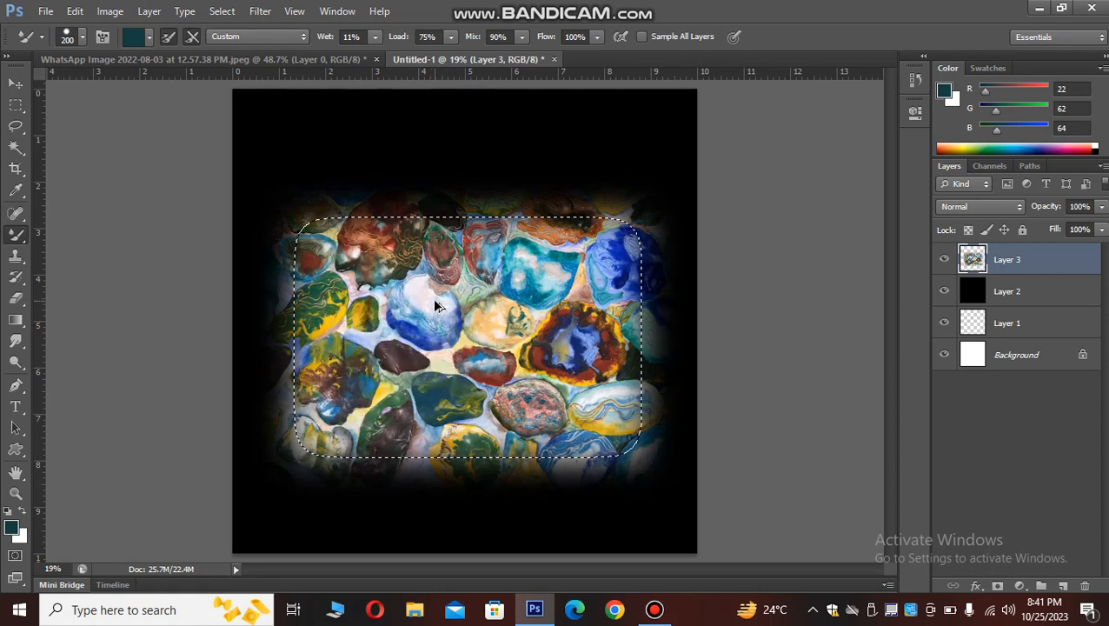
pyautogui.rightClick(21, 235)
pyautogui.click(76, 227)
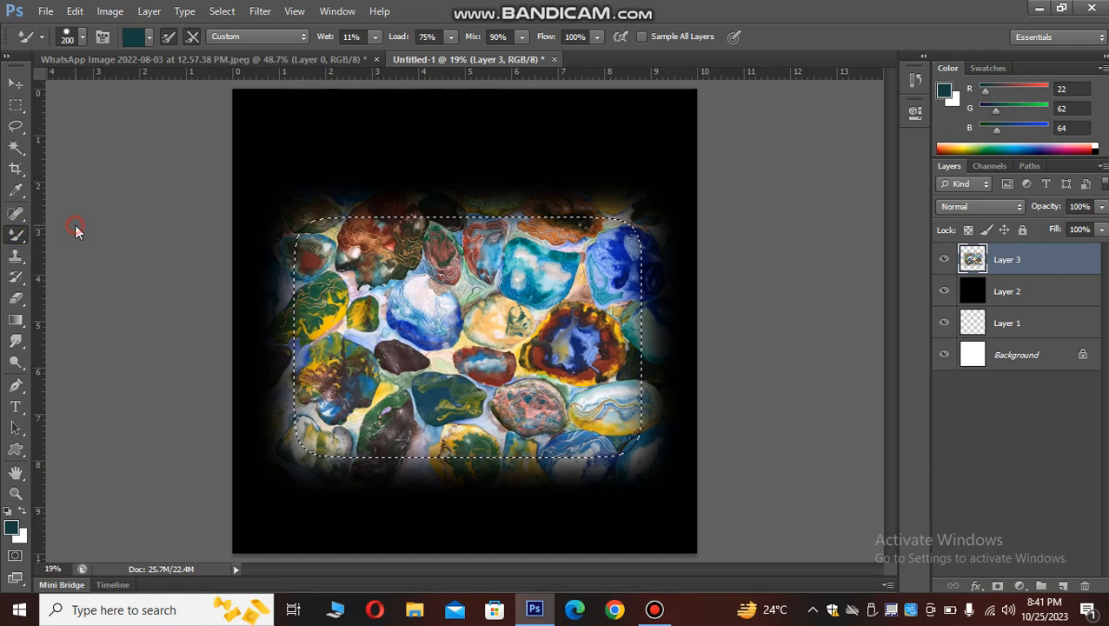
pyautogui.moveTo(365, 282)
pyautogui.mouseDown()
pyautogui.moveTo(429, 319)
pyautogui.moveTo(471, 304)
pyautogui.moveTo(372, 349)
pyautogui.moveTo(510, 384)
pyautogui.moveTo(401, 337)
pyautogui.moveTo(449, 385)
pyautogui.moveTo(401, 319)
pyautogui.moveTo(456, 349)
pyautogui.moveTo(393, 348)
pyautogui.moveTo(432, 327)
pyautogui.moveTo(454, 378)
pyautogui.moveTo(395, 358)
pyautogui.moveTo(396, 334)
pyautogui.moveTo(441, 305)
pyautogui.moveTo(473, 307)
pyautogui.moveTo(521, 337)
pyautogui.moveTo(351, 356)
pyautogui.moveTo(290, 229)
pyautogui.moveTo(467, 282)
pyautogui.moveTo(411, 294)
pyautogui.moveTo(312, 228)
pyautogui.moveTo(376, 228)
pyautogui.moveTo(492, 317)
pyautogui.moveTo(391, 305)
pyautogui.moveTo(381, 227)
pyautogui.moveTo(494, 292)
pyautogui.moveTo(396, 253)
pyautogui.moveTo(492, 258)
pyautogui.moveTo(487, 332)
pyautogui.moveTo(391, 228)
pyautogui.moveTo(533, 253)
pyautogui.moveTo(580, 328)
pyautogui.moveTo(431, 212)
pyautogui.moveTo(576, 191)
pyautogui.moveTo(581, 296)
pyautogui.moveTo(563, 269)
pyautogui.moveTo(649, 275)
pyautogui.moveTo(541, 334)
pyautogui.moveTo(493, 342)
pyautogui.moveTo(548, 356)
pyautogui.moveTo(524, 428)
pyautogui.moveTo(511, 408)
pyautogui.moveTo(548, 412)
pyautogui.moveTo(537, 404)
pyautogui.moveTo(490, 421)
pyautogui.mouseUp()
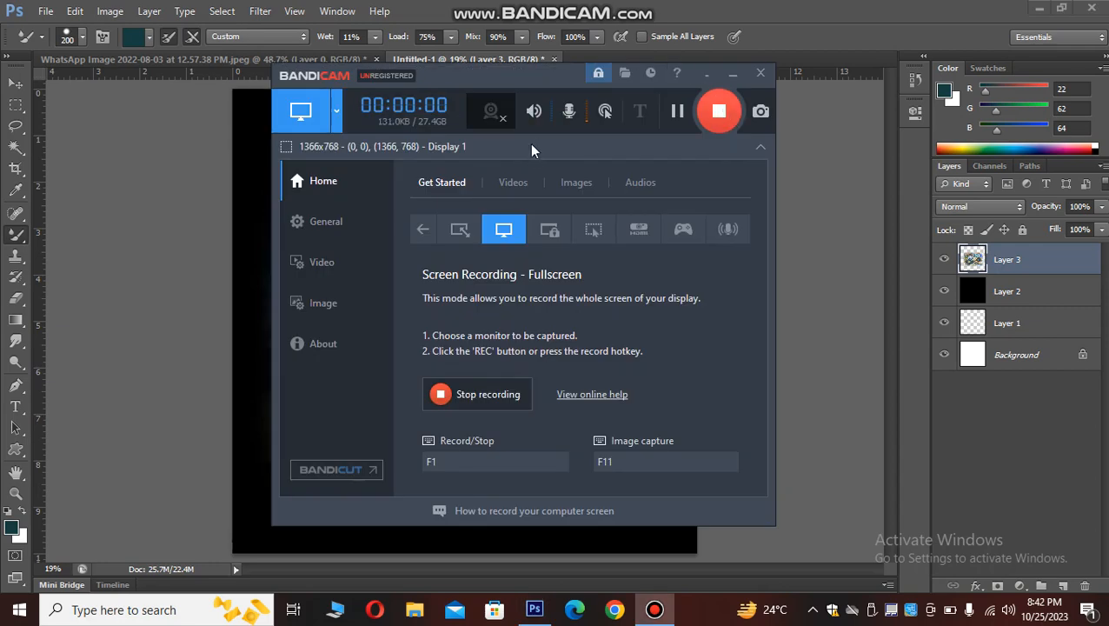
pyautogui.click(757, 71)
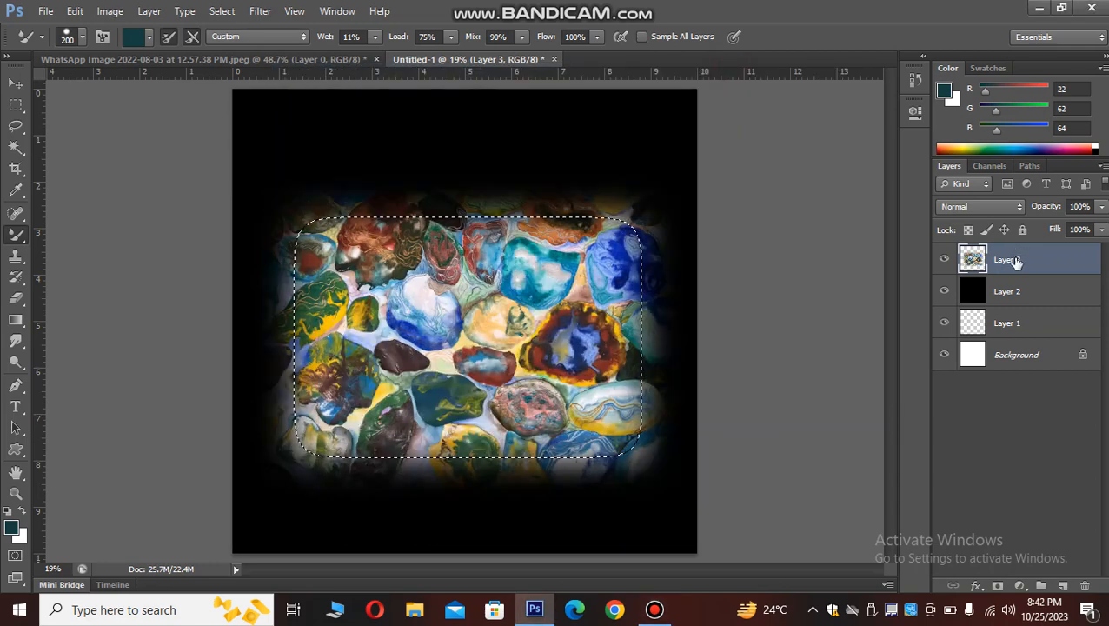
# Try deleting the selected stones from Layer 3, and revert the layer to its small, unselected stones from before the enlargement
pyautogui.press('Delete')
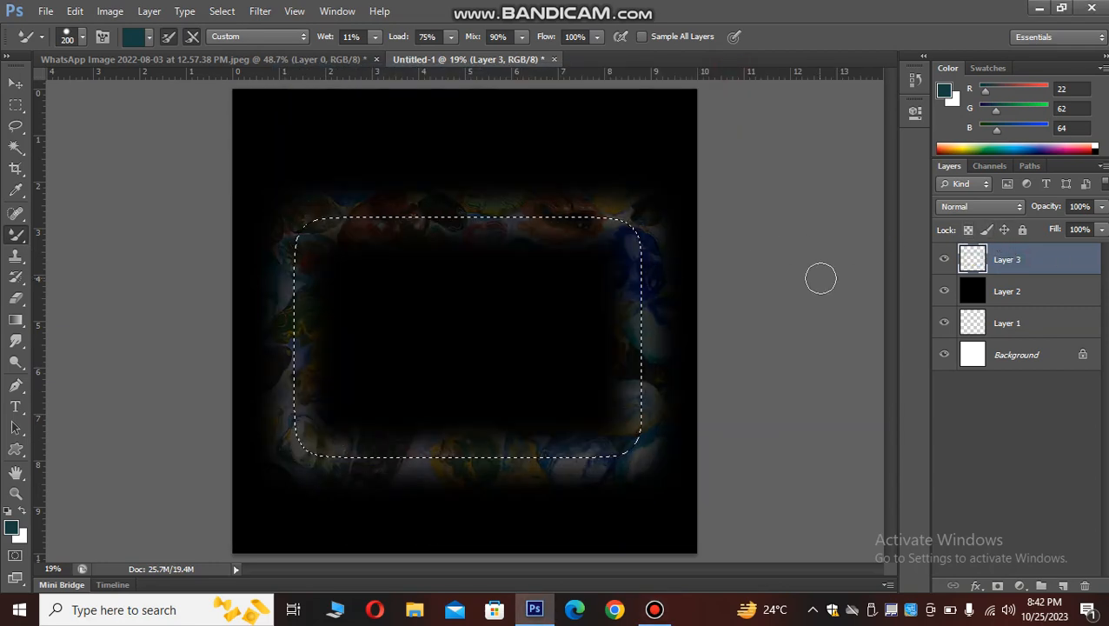
pyautogui.hotkey('ctrl', 'z')
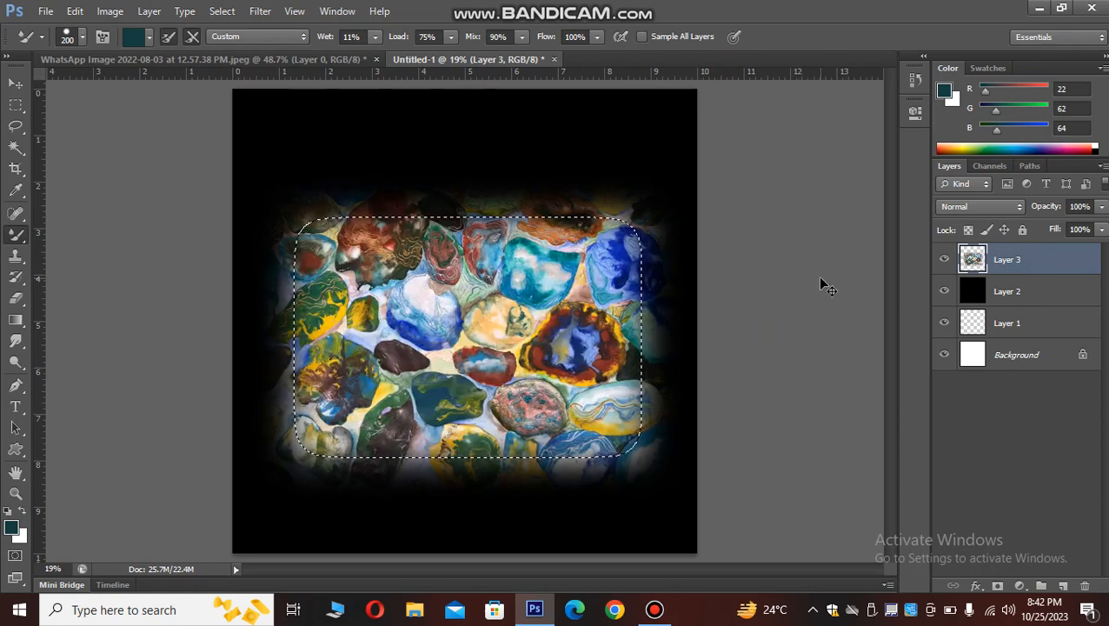
pyautogui.hotkey('ctrl', 'shift', 'i')
pyautogui.press('Delete')
pyautogui.moveTo(821, 272); pyautogui.dragTo(768, 387)
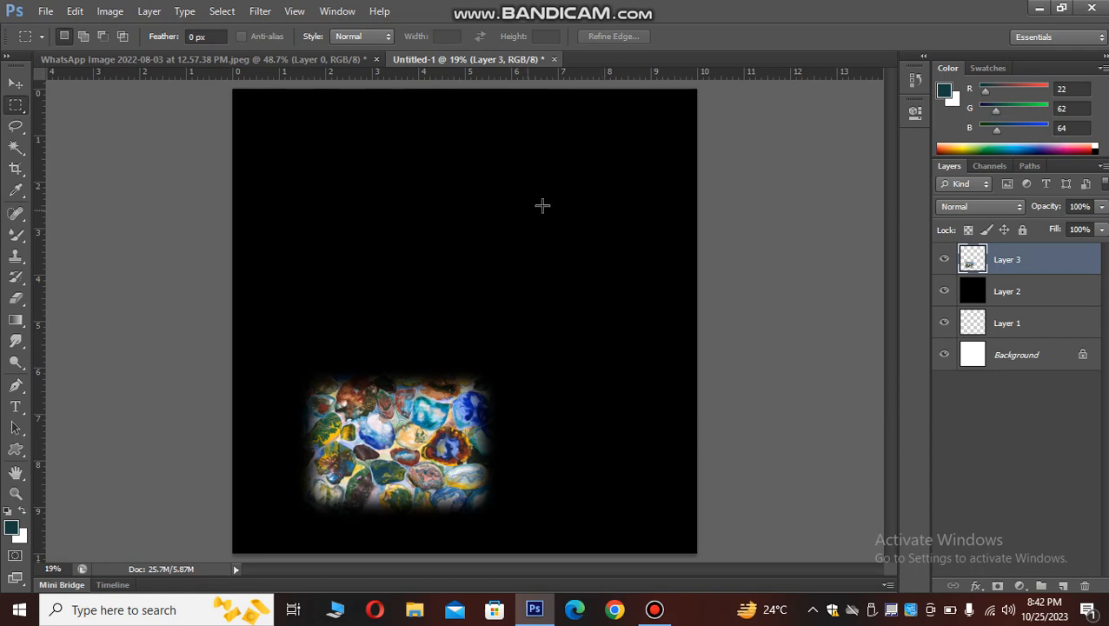
# On a new layer above Layer 3, paint dark teal edges and curves inside a wide rectangular marquee above the stones, and deselect
pyautogui.click(1062, 586)
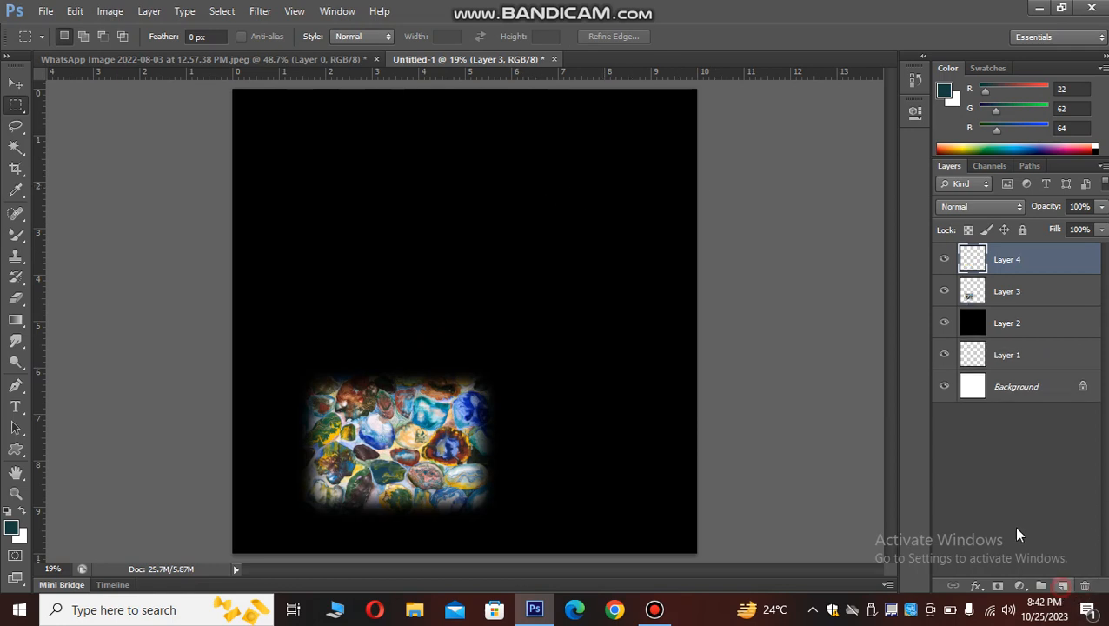
pyautogui.moveTo(621, 154); pyautogui.dragTo(307, 342)
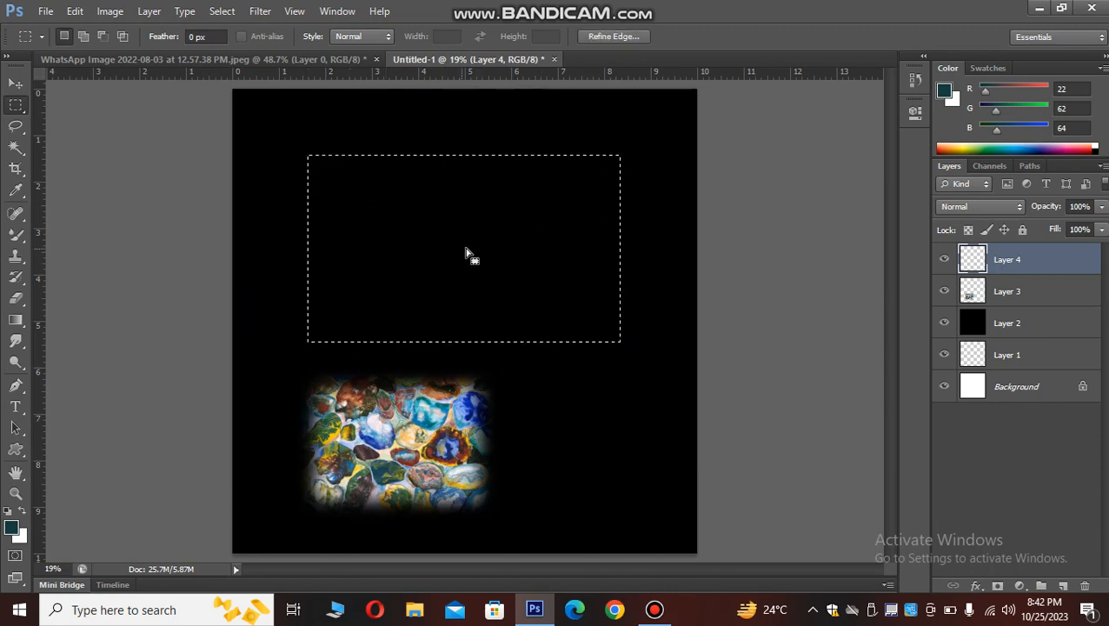
pyautogui.press('b')
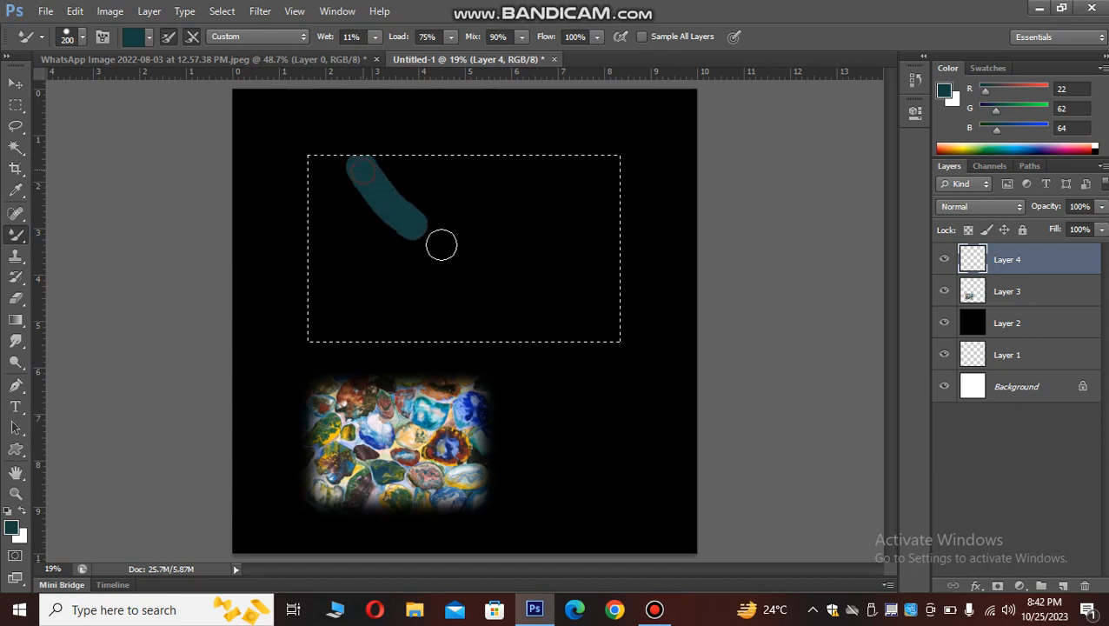
pyautogui.moveTo(334, 165)
pyautogui.mouseDown()
pyautogui.moveTo(309, 184)
pyautogui.moveTo(301, 342)
pyautogui.moveTo(478, 356)
pyautogui.moveTo(595, 350)
pyautogui.moveTo(614, 344)
pyautogui.moveTo(621, 321)
pyautogui.moveTo(625, 236)
pyautogui.mouseUp()
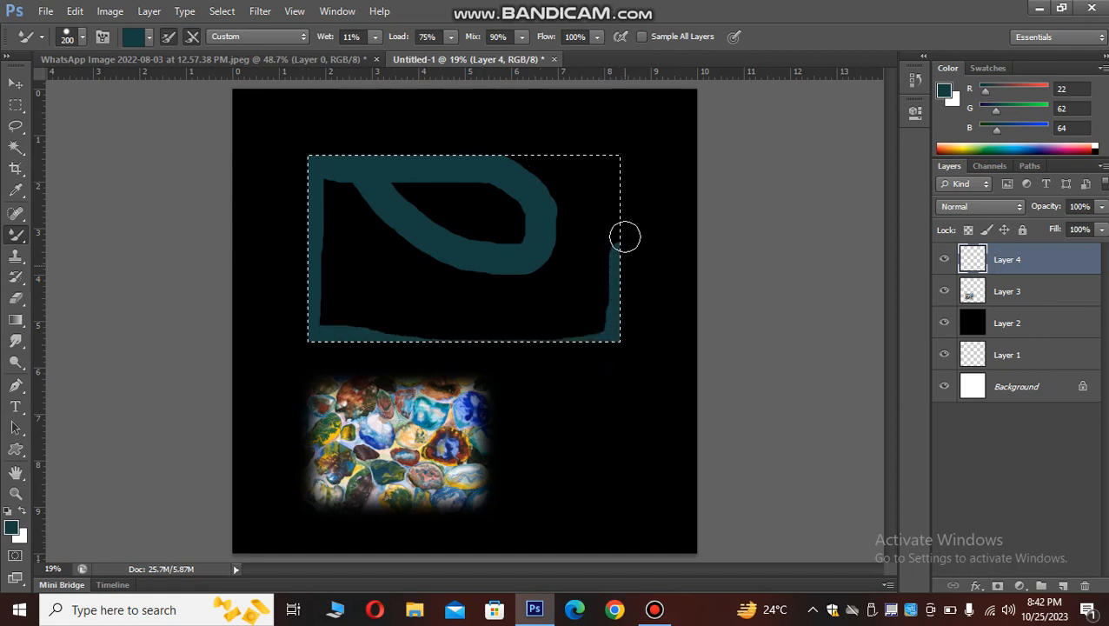
pyautogui.moveTo(554, 165); pyautogui.dragTo(488, 166)
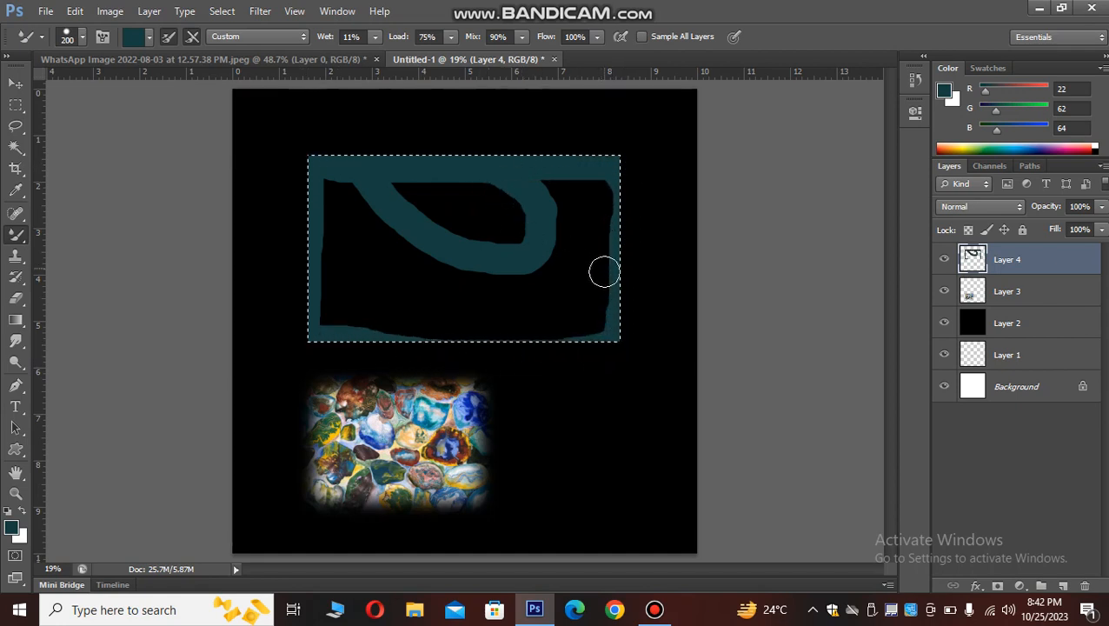
pyautogui.moveTo(521, 269)
pyautogui.mouseDown()
pyautogui.moveTo(456, 301)
pyautogui.moveTo(380, 313)
pyautogui.moveTo(335, 303)
pyautogui.moveTo(292, 247)
pyautogui.mouseUp()
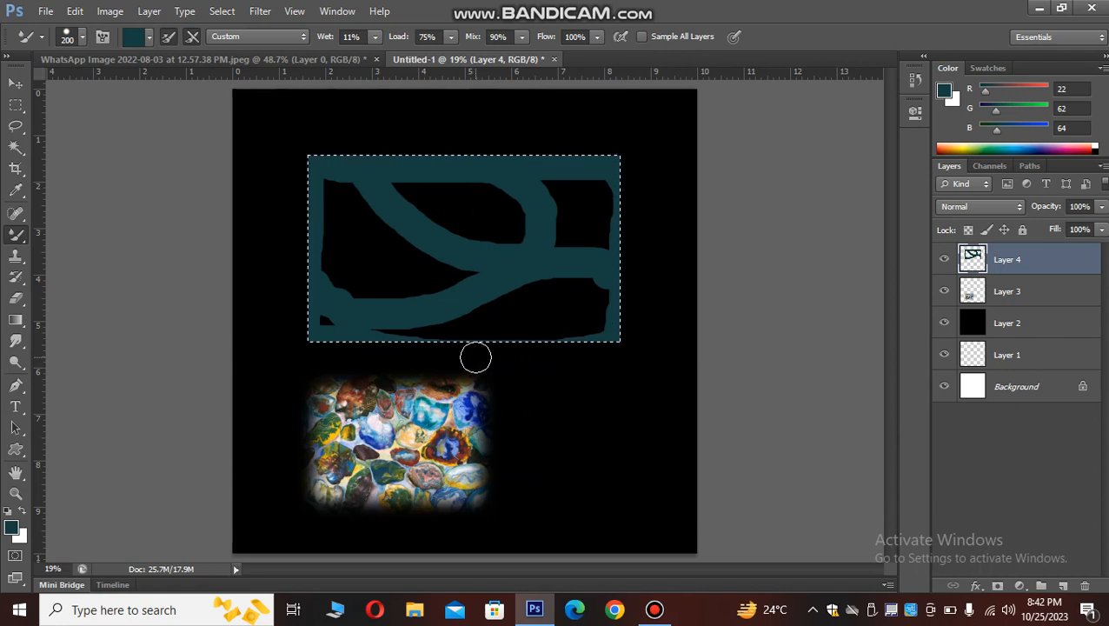
pyautogui.hotkey('ctrl', 'd')
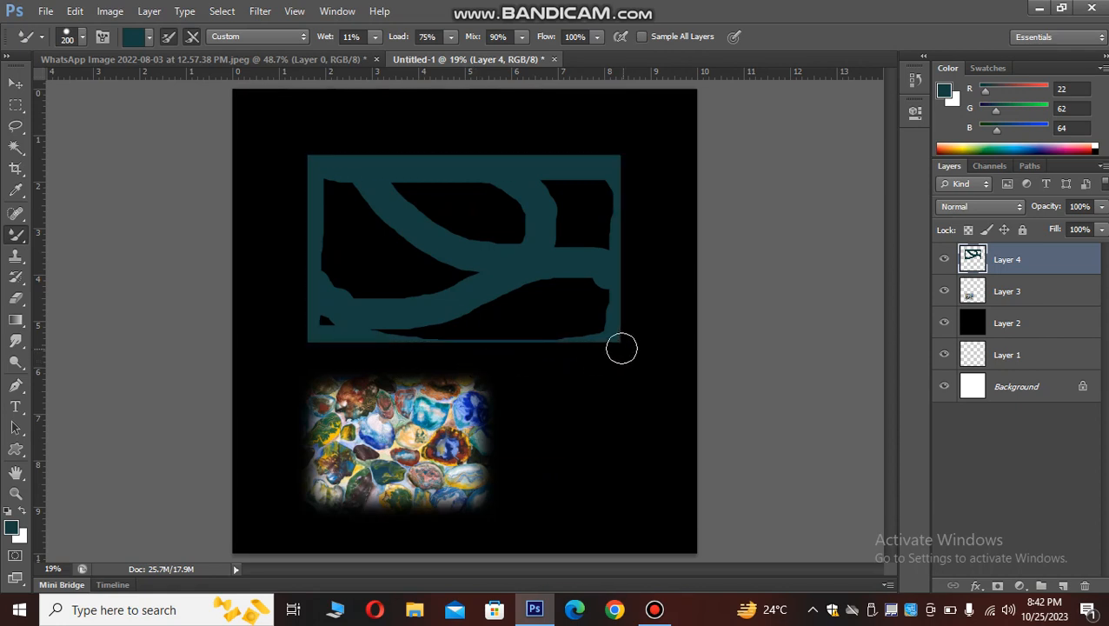
# Move the painted teal frame into the canvas's upper-left corner and place the Layer 3 stones behind it
pyautogui.press('v')
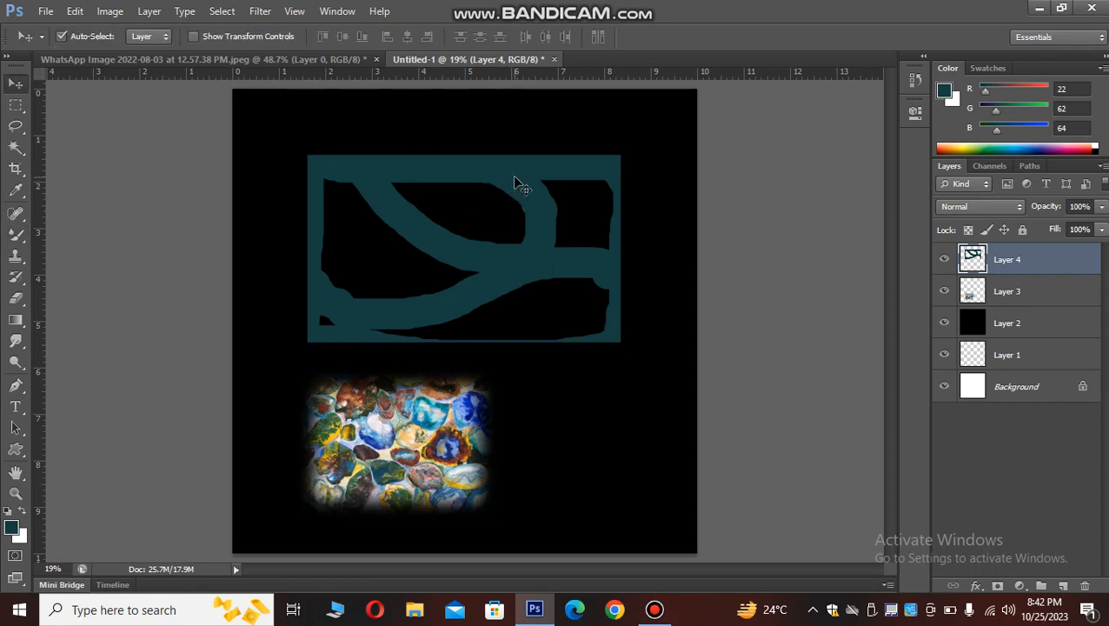
pyautogui.moveTo(514, 178)
pyautogui.mouseDown()
pyautogui.moveTo(486, 121)
pyautogui.moveTo(438, 112)
pyautogui.mouseUp()
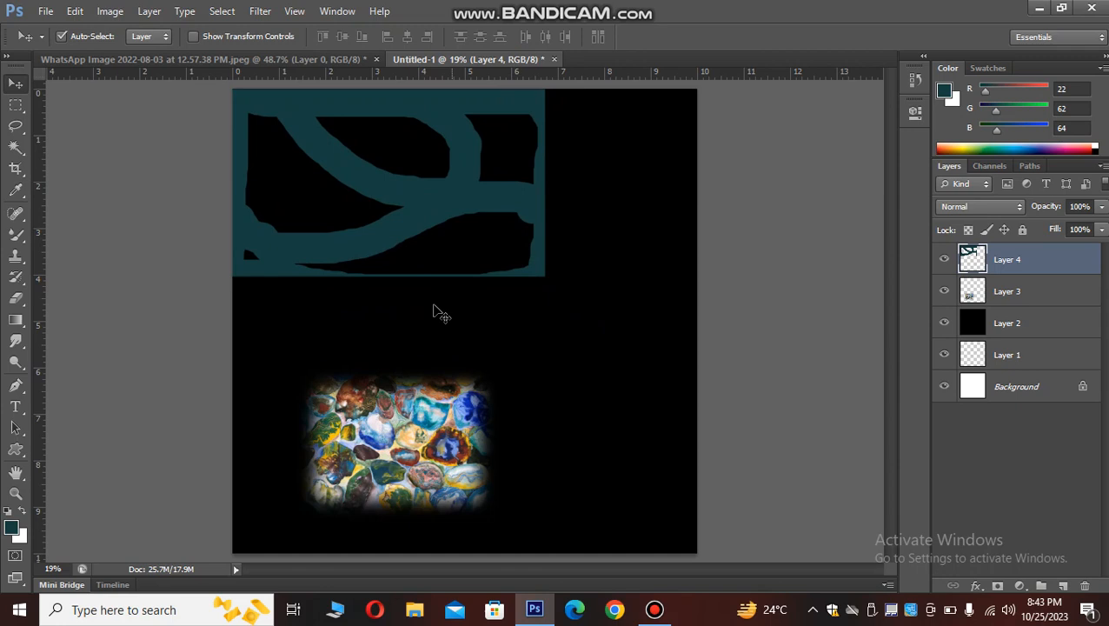
pyautogui.click(383, 478)
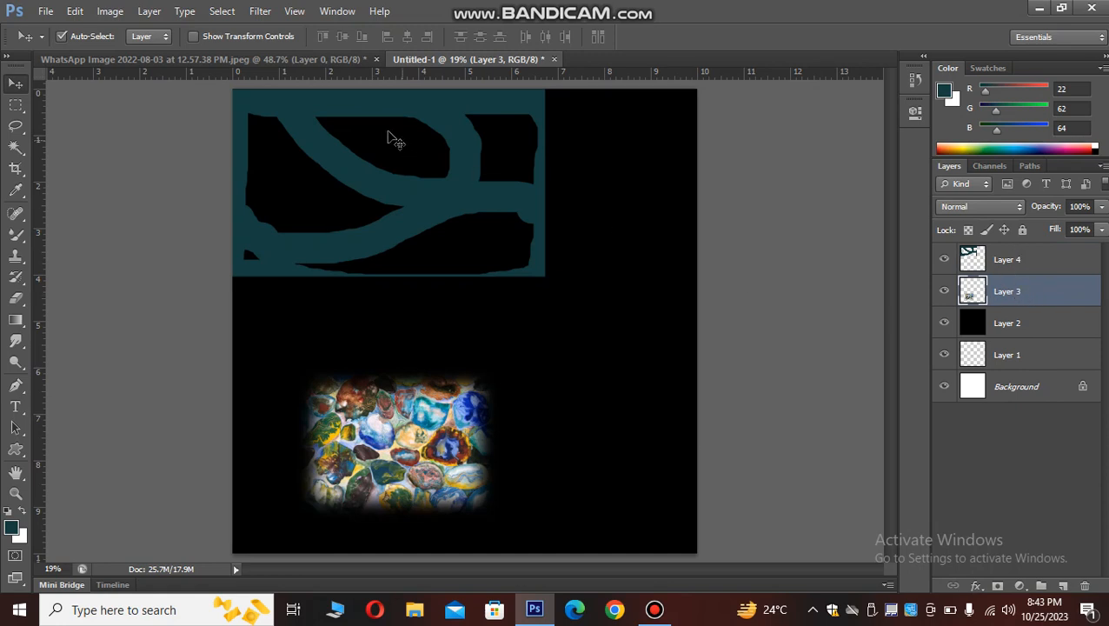
pyautogui.moveTo(383, 106)
pyautogui.mouseDown()
pyautogui.moveTo(365, 366)
pyautogui.moveTo(401, 363)
pyautogui.moveTo(436, 178)
pyautogui.moveTo(414, 111)
pyautogui.moveTo(380, 104)
pyautogui.mouseUp()
pyautogui.moveTo(382, 453); pyautogui.dragTo(368, 199)
# Stretch the Layer 3 stones with Free Transform to about 150% width so they fill the openings of the teal frame
pyautogui.hotkey('ctrl', 't')
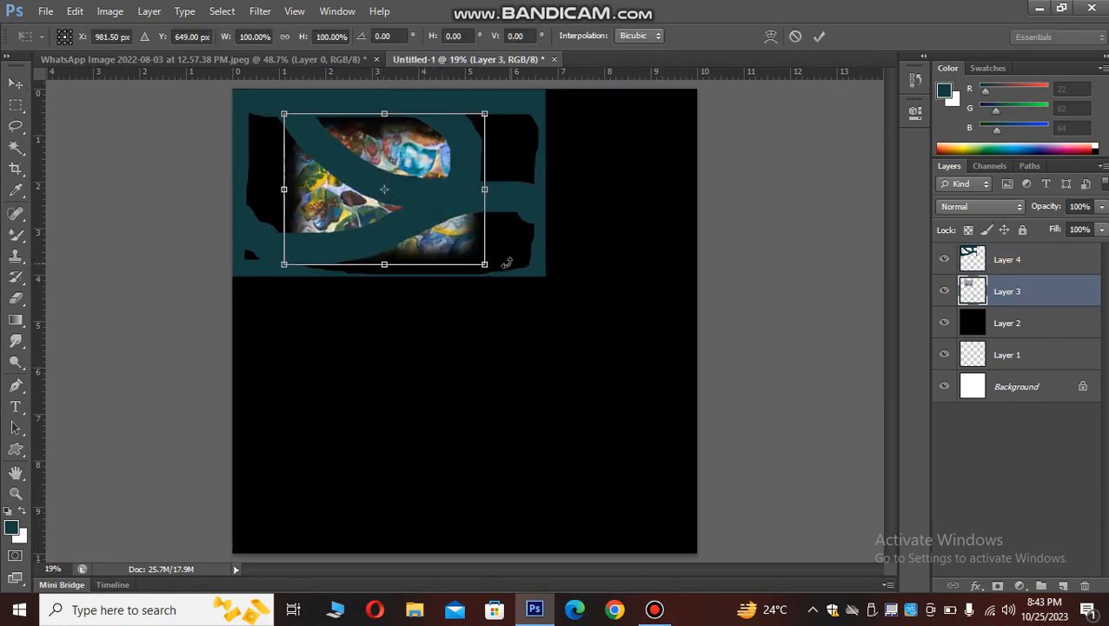
pyautogui.moveTo(485, 262); pyautogui.dragTo(527, 293)
pyautogui.moveTo(526, 188); pyautogui.dragTo(539, 188)
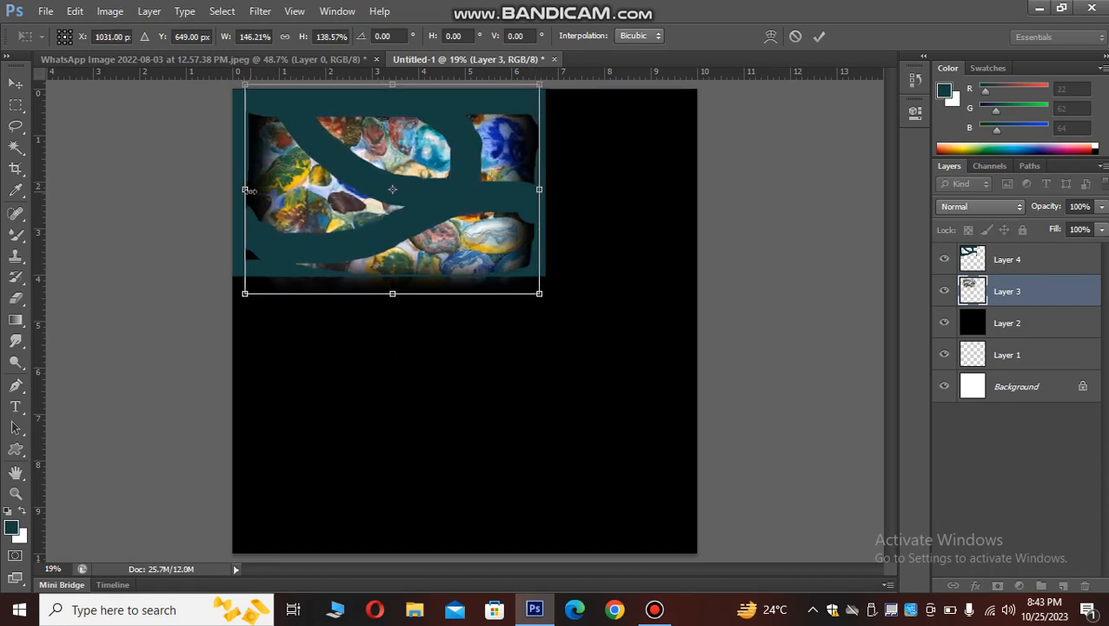
pyautogui.moveTo(245, 189); pyautogui.dragTo(237, 189)
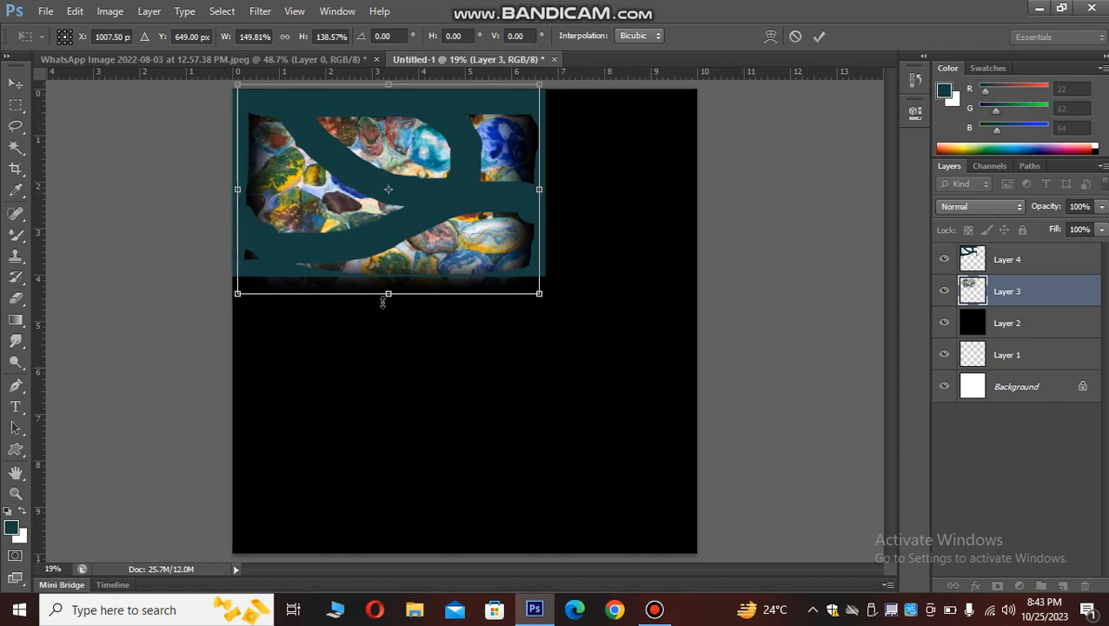
pyautogui.moveTo(387, 294); pyautogui.dragTo(392, 277)
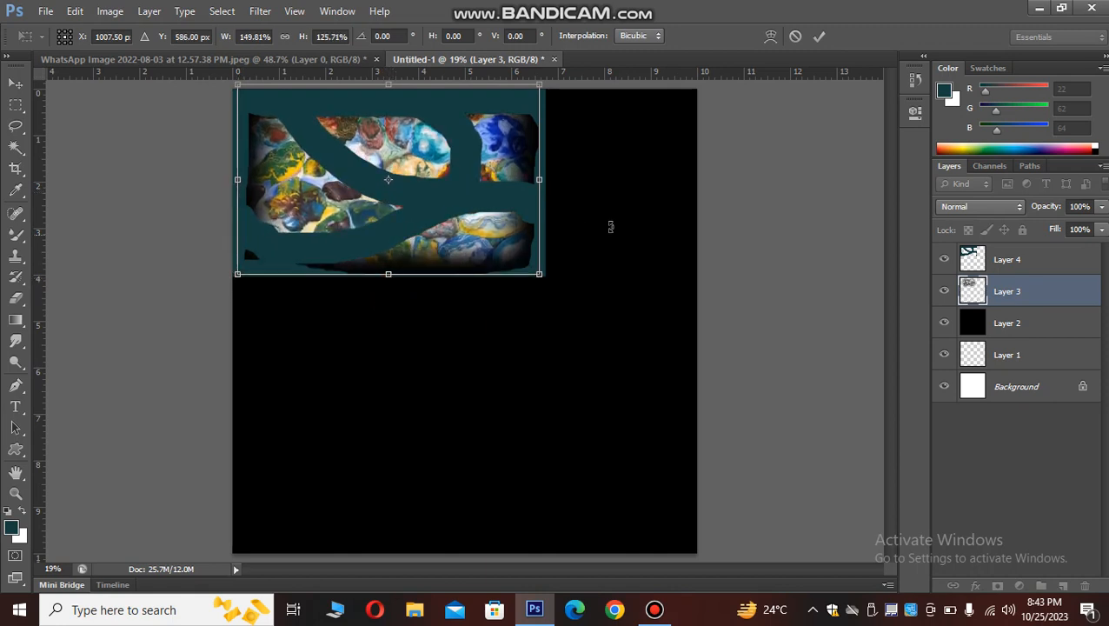
pyautogui.moveTo(387, 85); pyautogui.dragTo(389, 96)
pyautogui.press('Return')
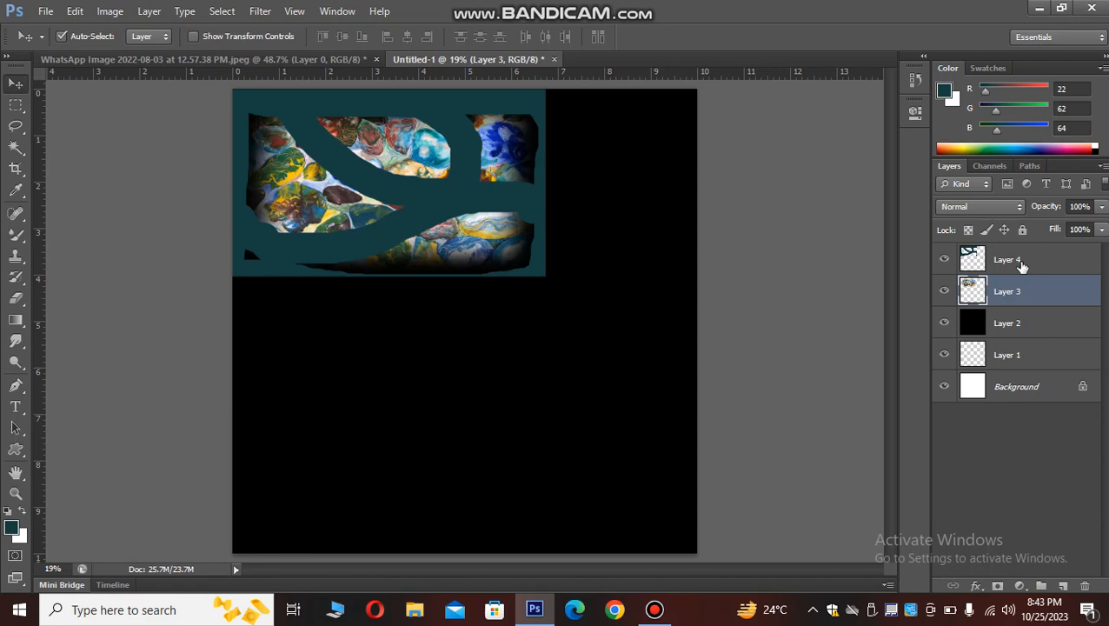
# Duplicate Layers 3 and 4 together directly below the original pattern, and delete and restore the copies
pyautogui.keyDown('shift'); pyautogui.click(1022, 266); pyautogui.keyUp('shift')
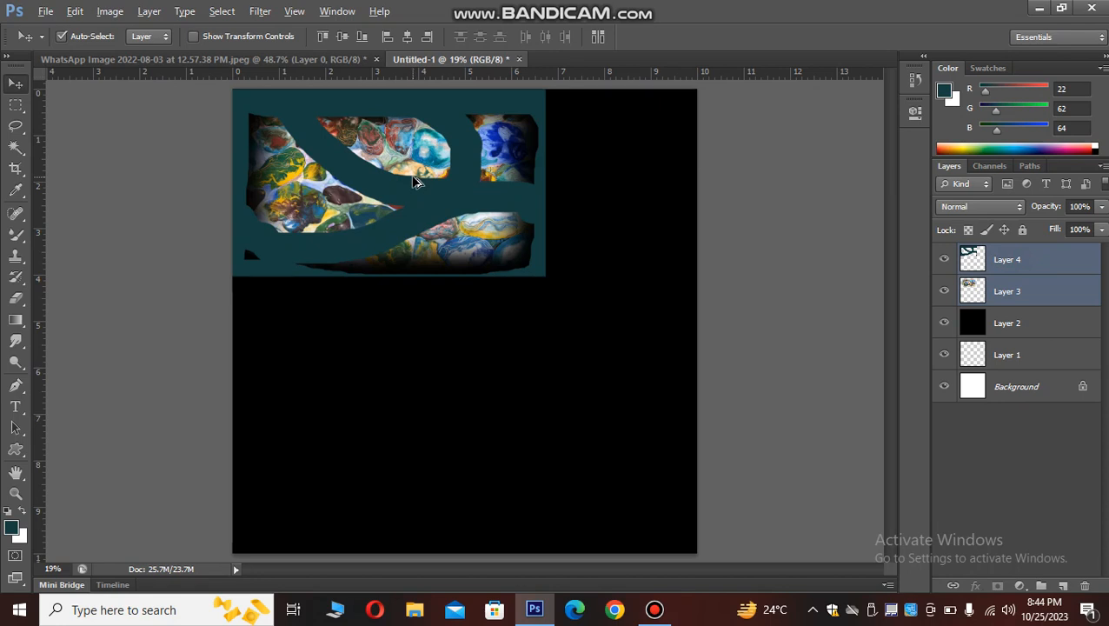
pyautogui.moveTo(414, 181); pyautogui.dragTo(454, 365)
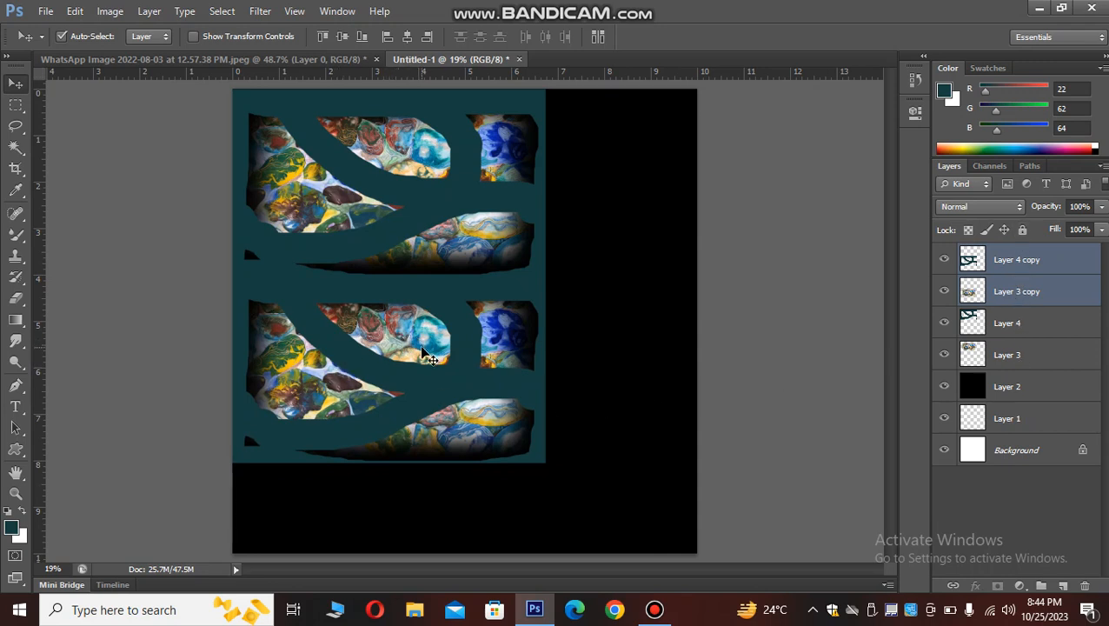
pyautogui.press('Delete')
pyautogui.hotkey('ctrl', 'z')
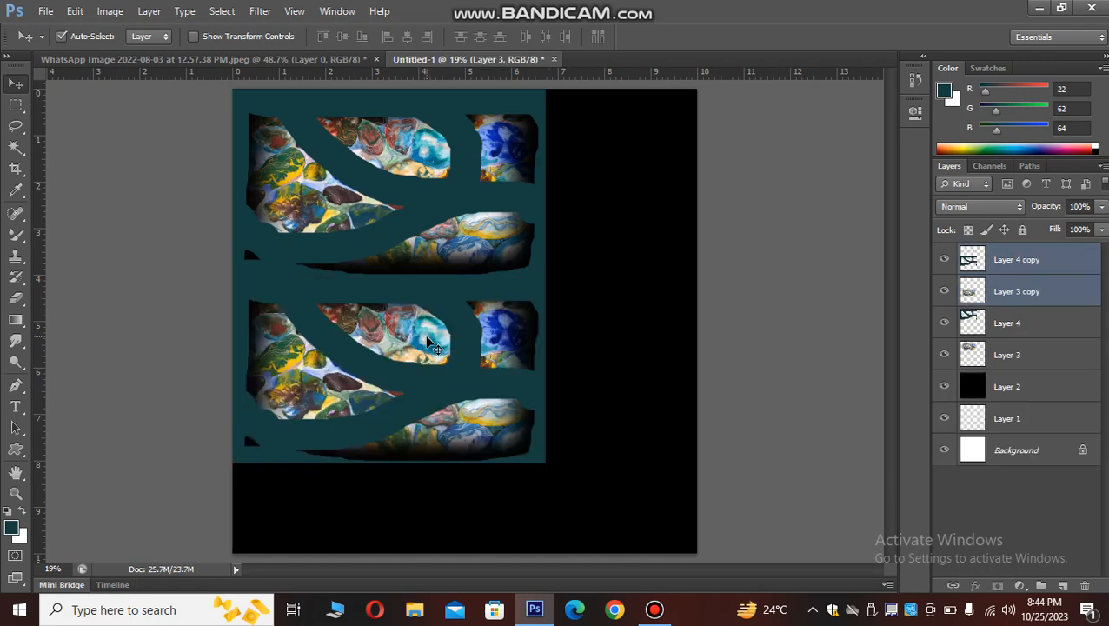